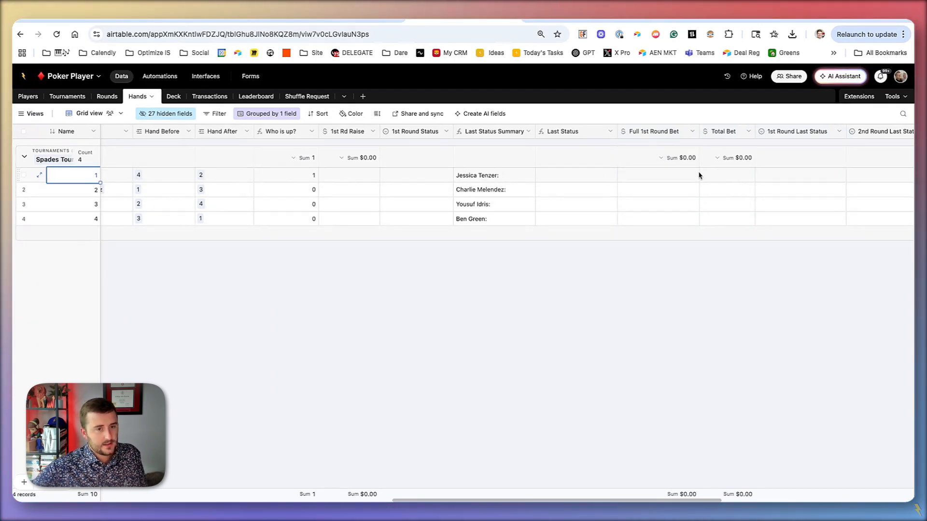
Set the 1st Round Status of hand 1 to Check.
left_click(819, 178)
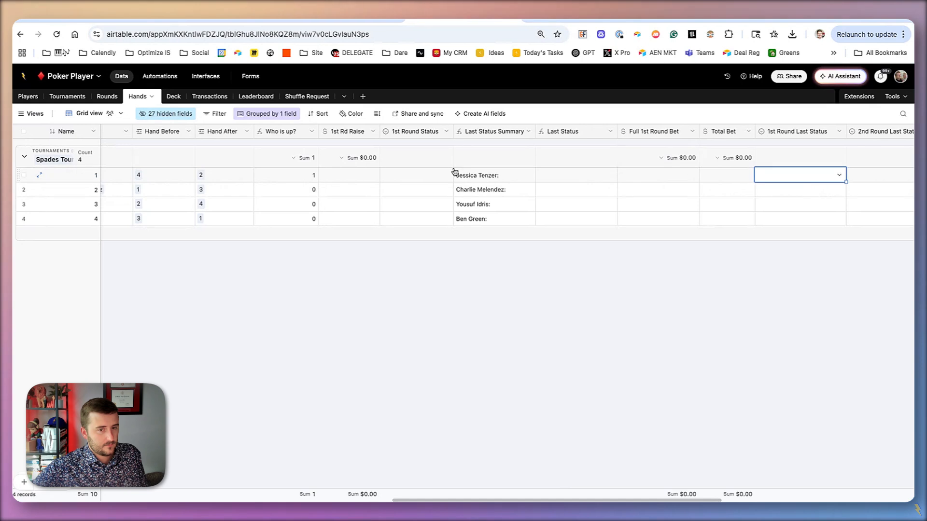
left_click(405, 179)
left_click(405, 178)
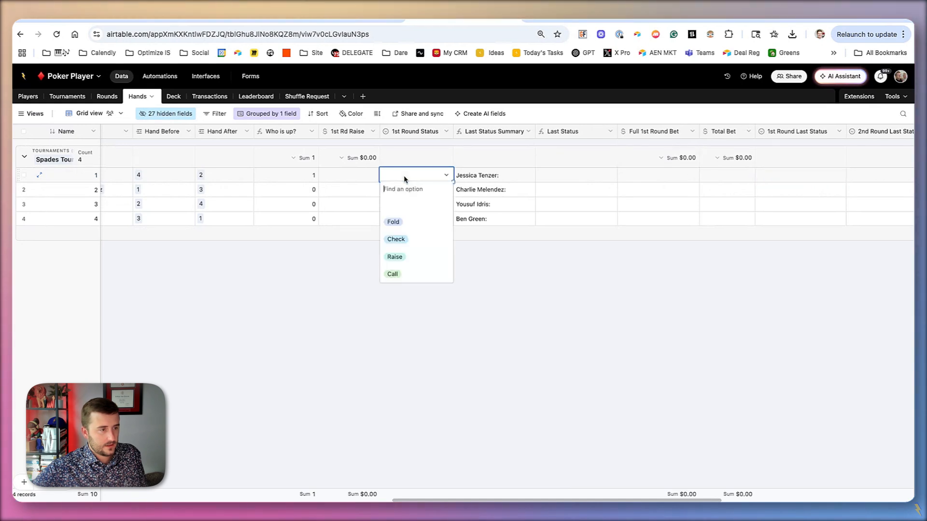
left_click(432, 247)
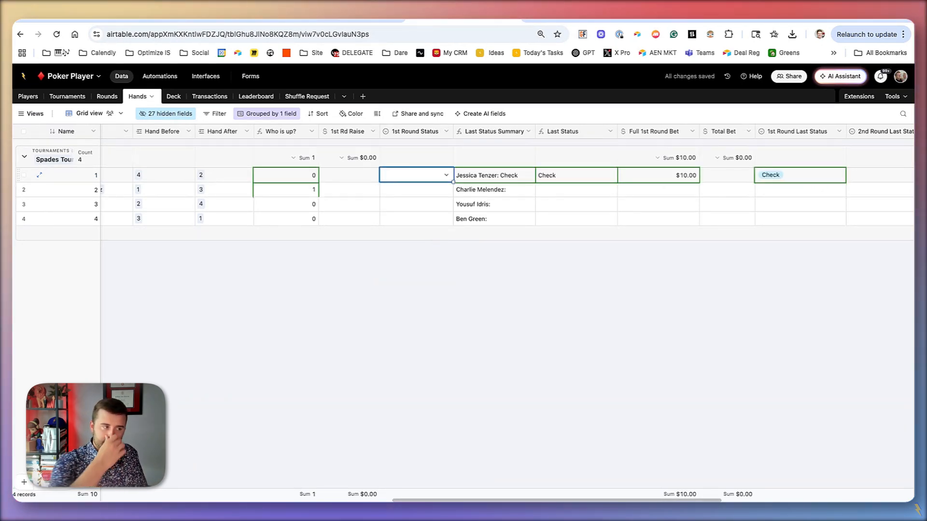
Set the 1st Round Status to Check for hand 2 and for hand 3.
left_click(433, 190)
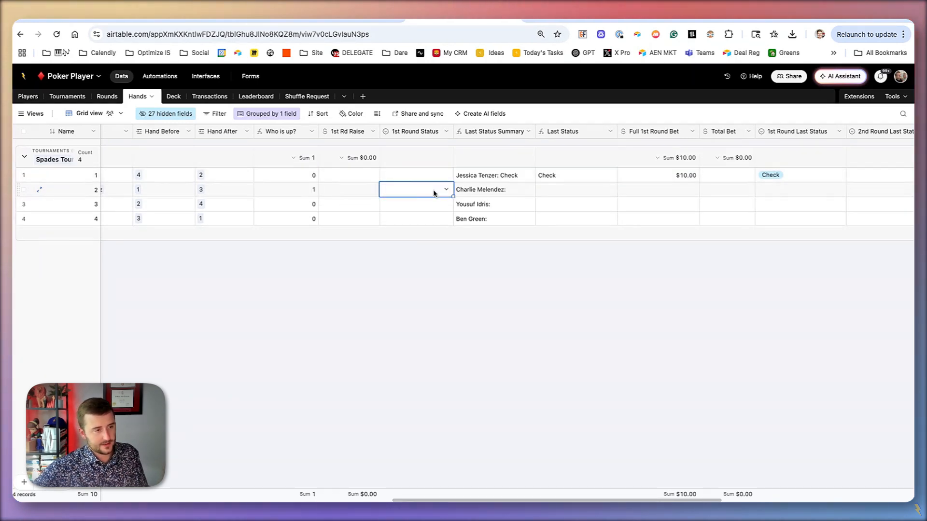
left_click(434, 192)
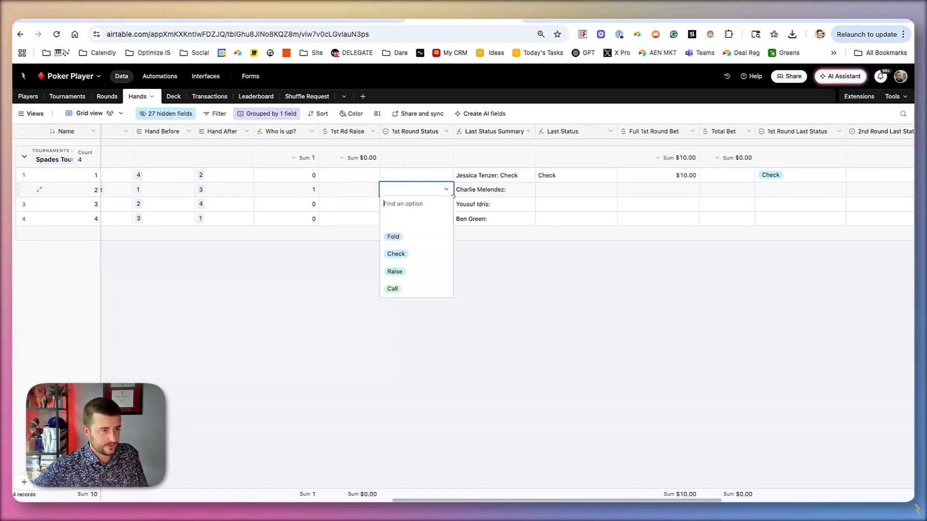
left_click(295, 189)
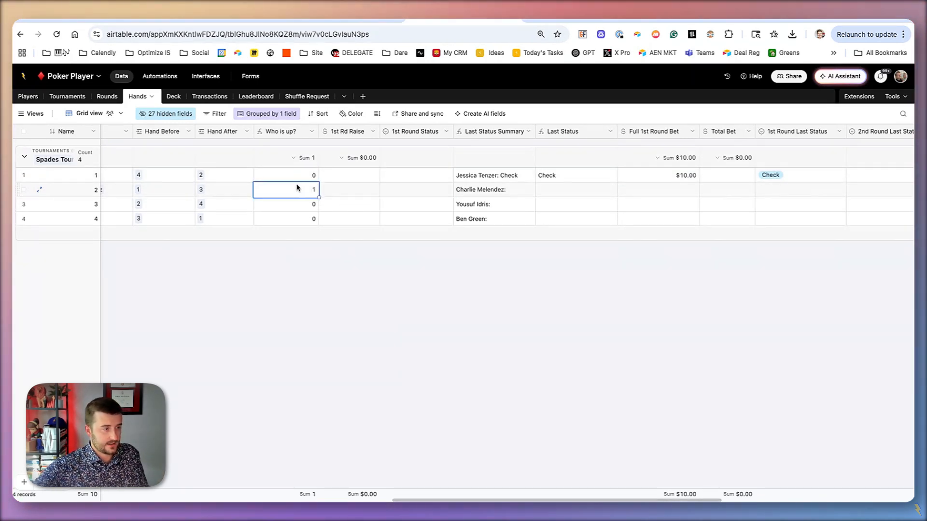
left_click(411, 192)
left_click(413, 194)
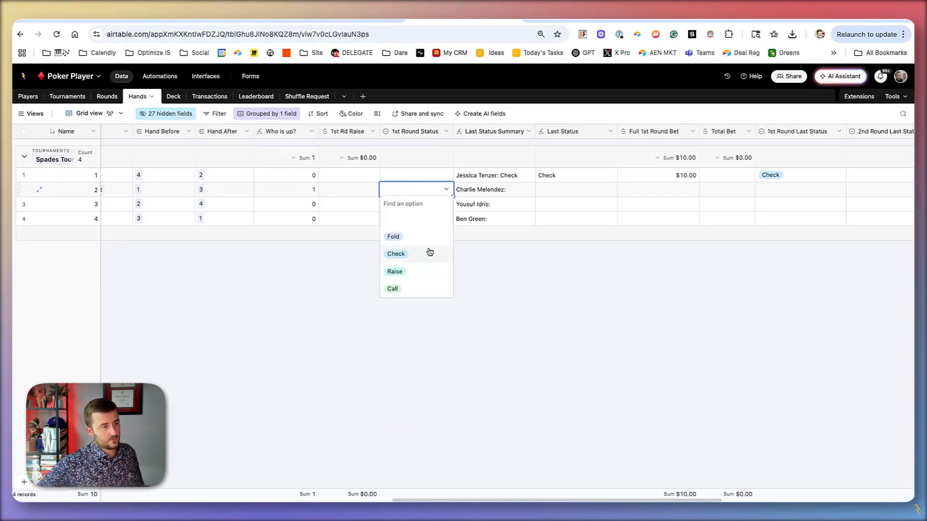
left_click(429, 251)
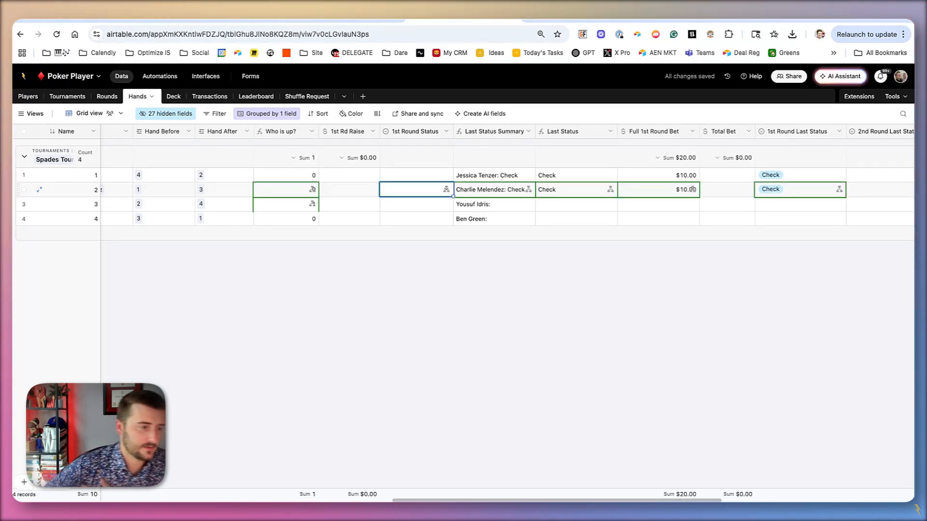
double_click(419, 205)
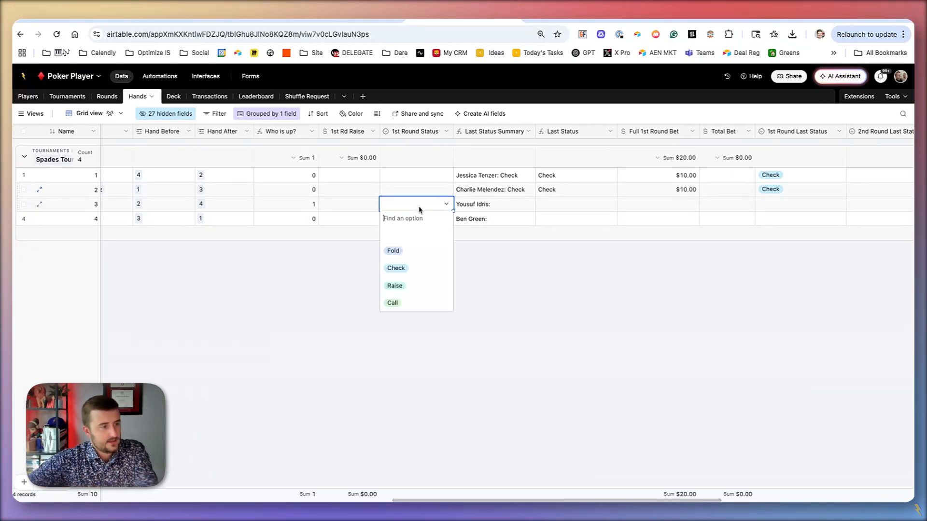
left_click(431, 269)
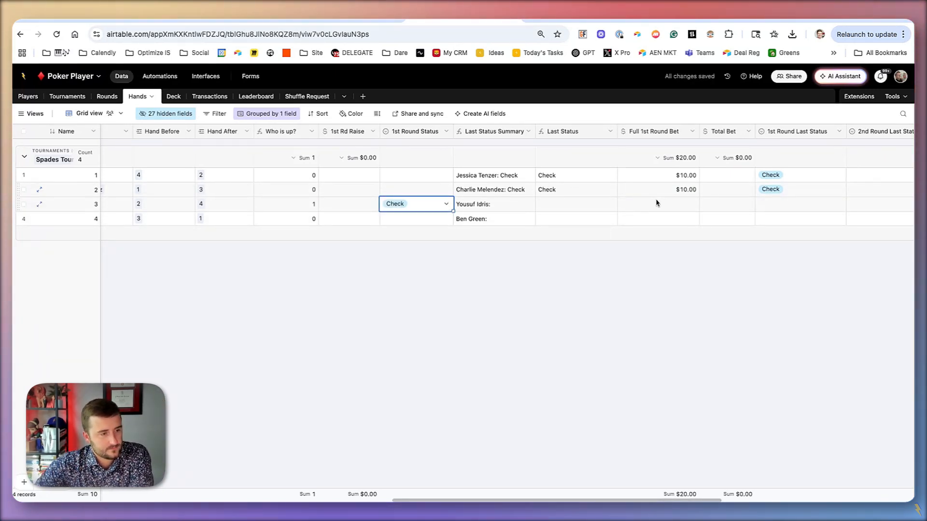
Enter a 1st Rd Raise of $25 for hand 4 and set its 1st Round Status to Raise.
left_click(411, 220)
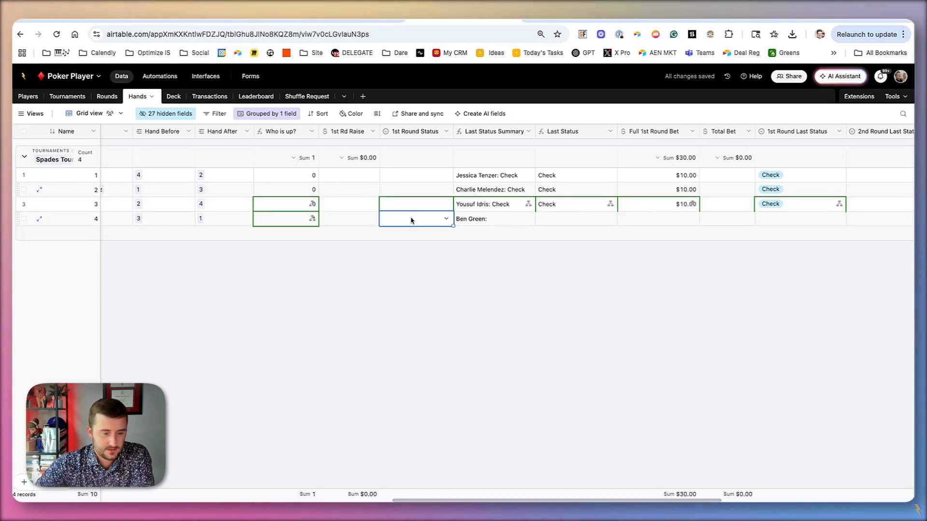
type("25")
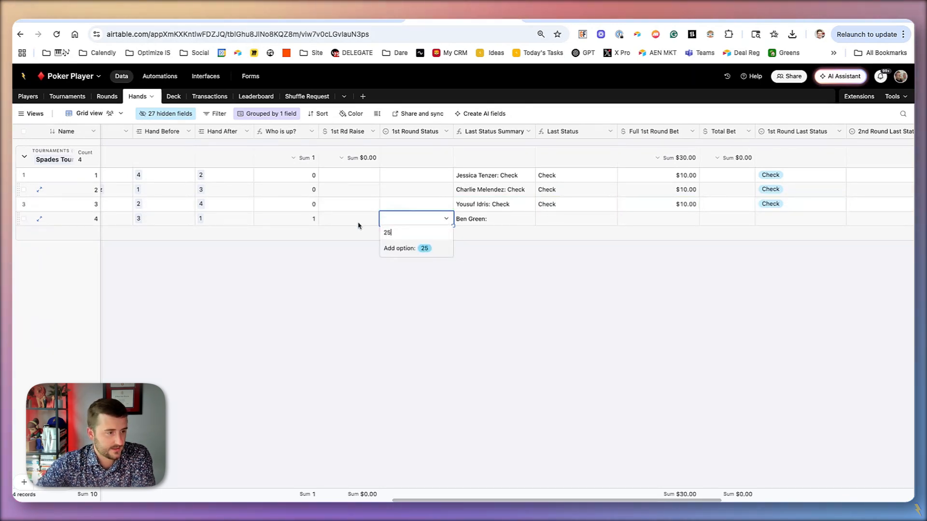
key("Escape")
left_click(368, 220)
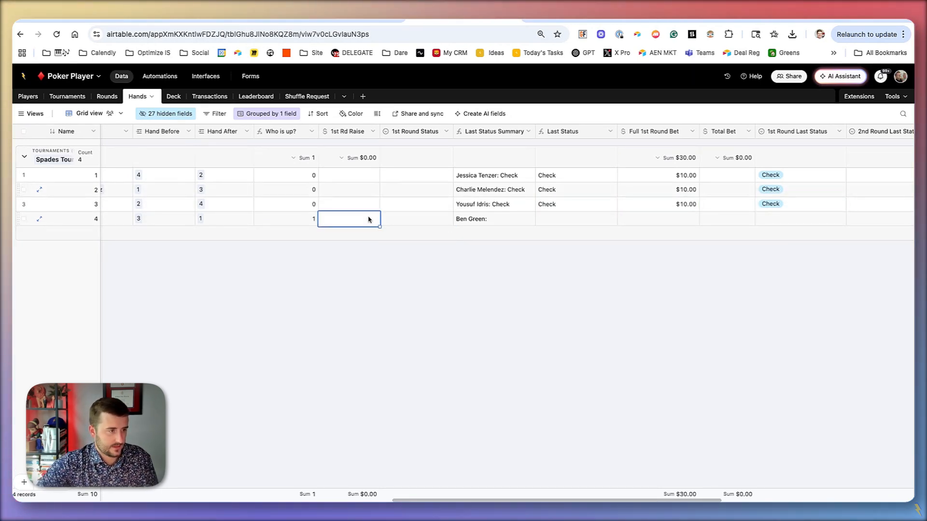
type("25")
key("Return")
left_click(403, 221)
left_click(403, 222)
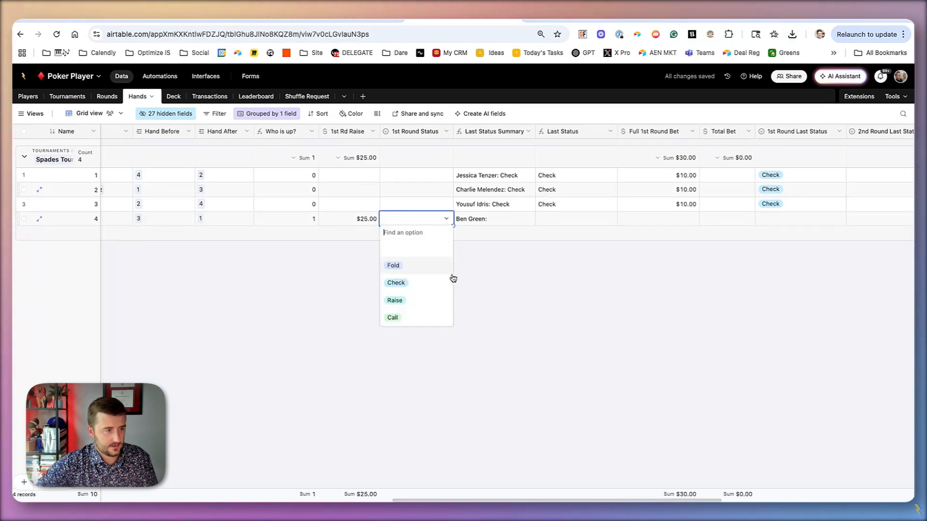
left_click(432, 300)
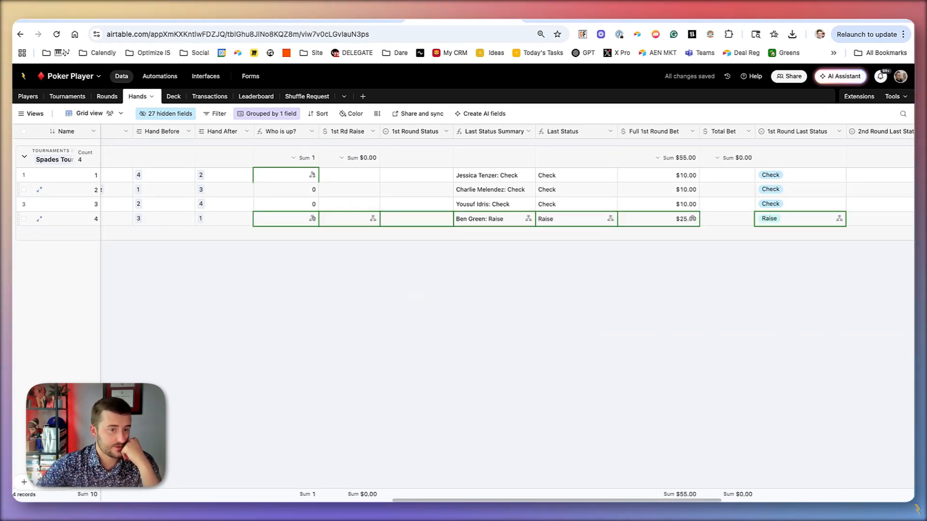
Set hand 1's 1st Round Status to Check again for its second turn and select its Full 1st Round Bet.
left_click(306, 175)
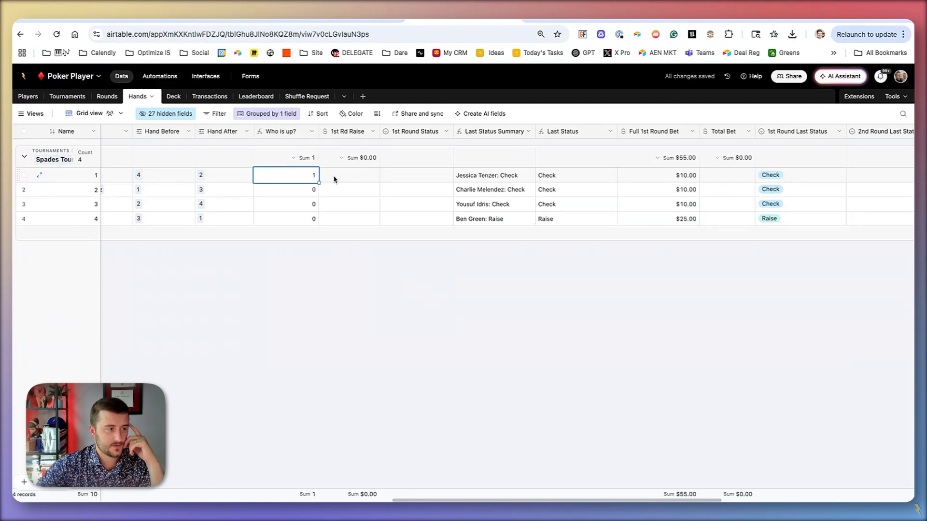
left_click(411, 180)
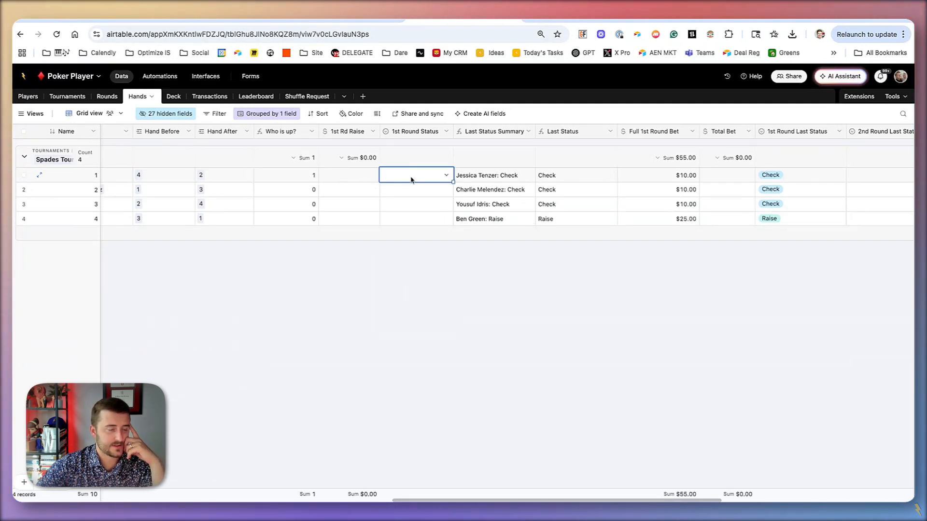
left_click(412, 180)
left_click(418, 242)
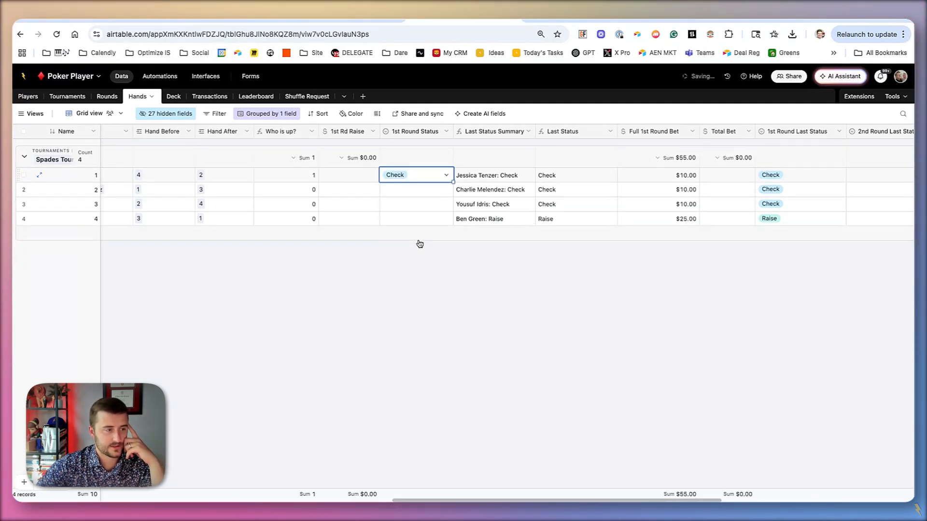
left_click(647, 177)
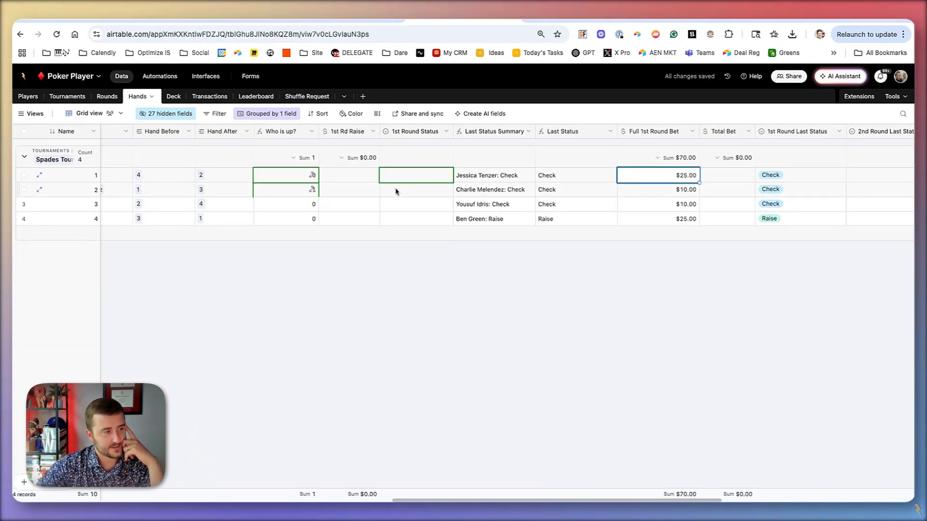
Enter a 1st Rd Raise of $50 for hand 2 and set its 1st Round Status to Check.
left_click(360, 191)
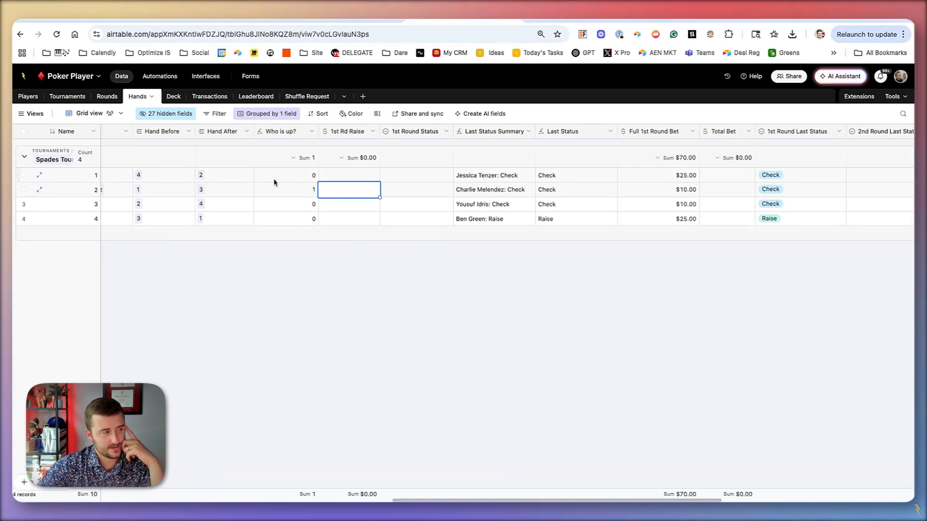
type("50")
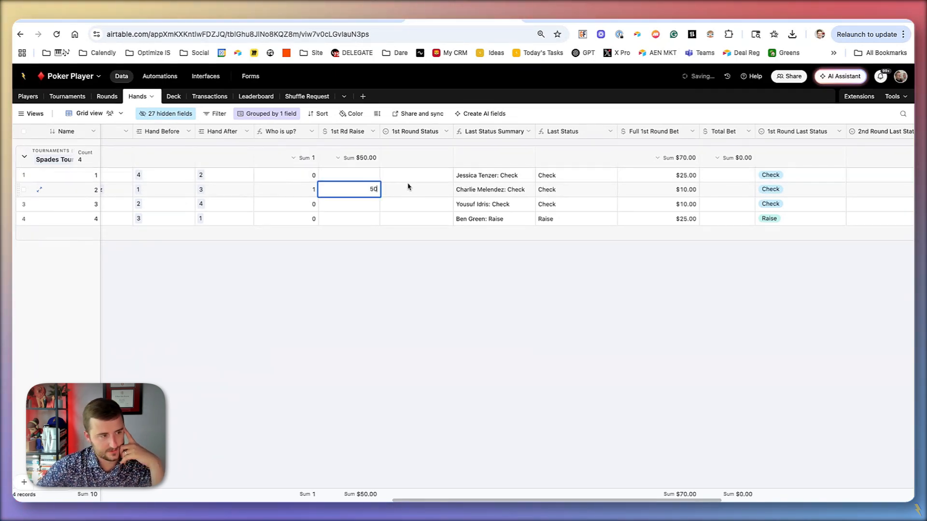
left_click(407, 191)
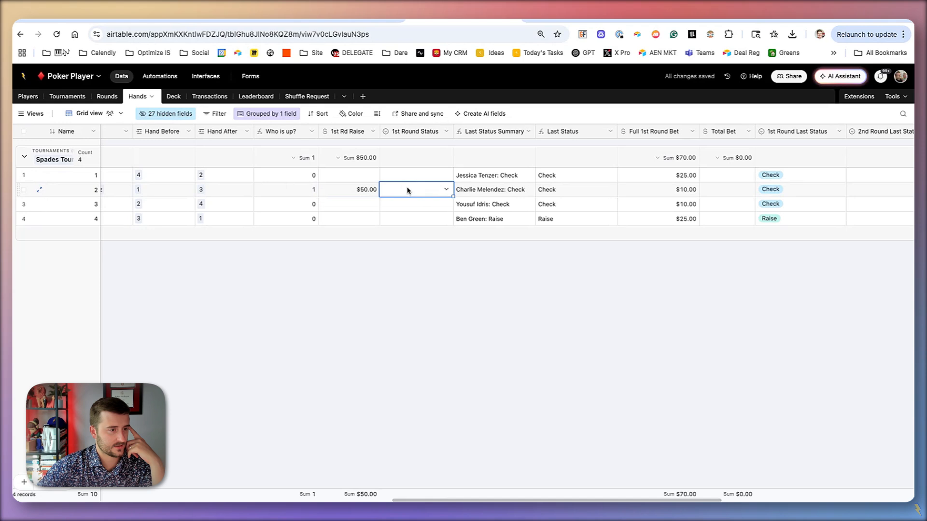
left_click(407, 190)
left_click(431, 251)
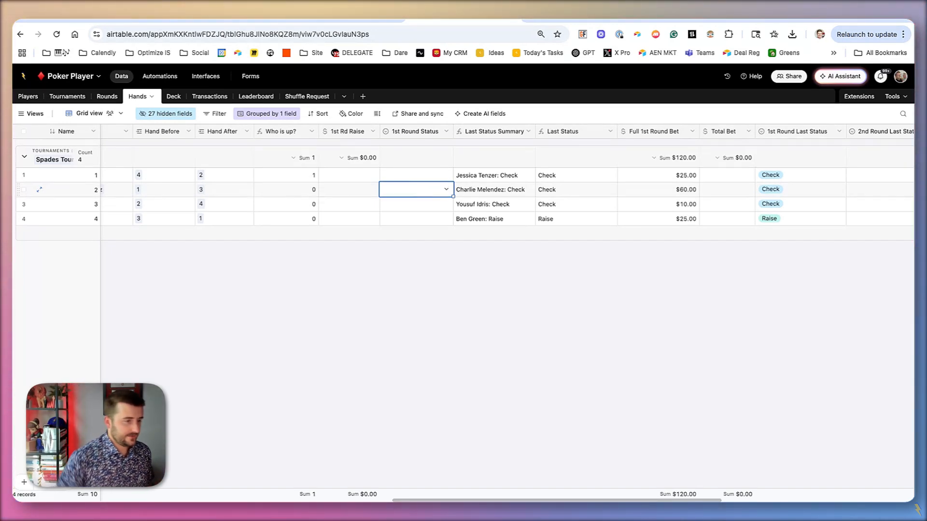
Duplicate the "Who is up?" formula field with its cell values.
left_click(461, 204)
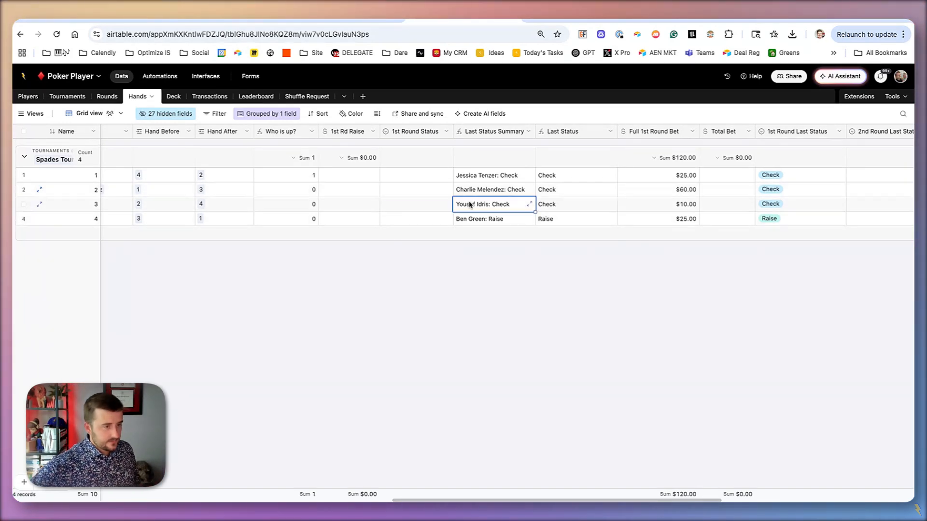
left_click(303, 174)
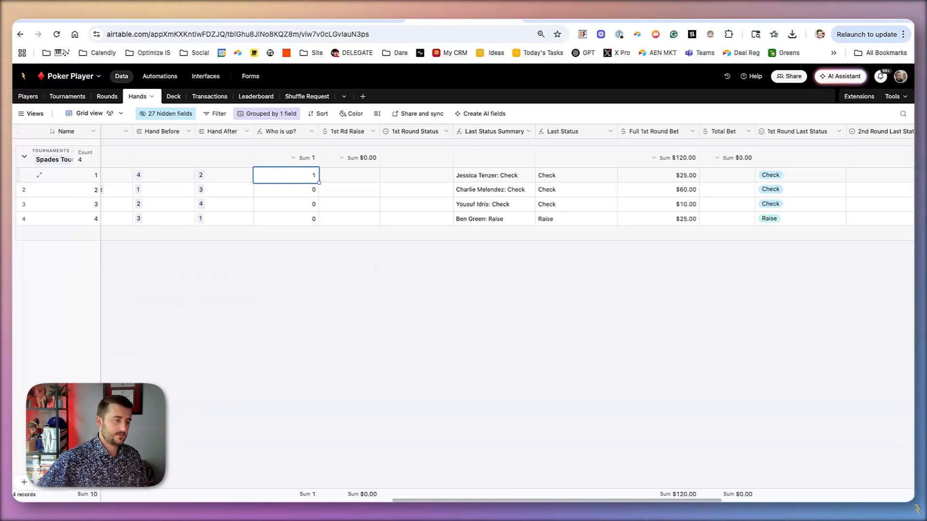
right_click(289, 132)
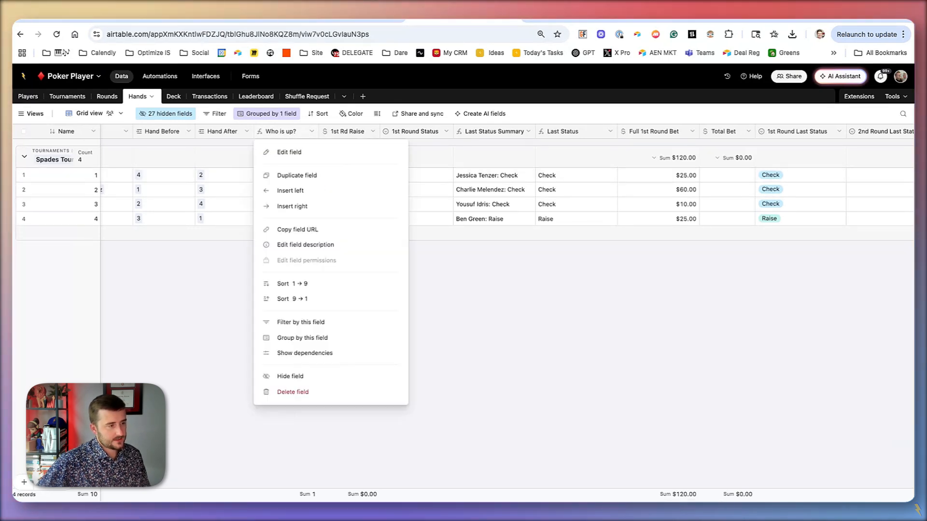
left_click(304, 176)
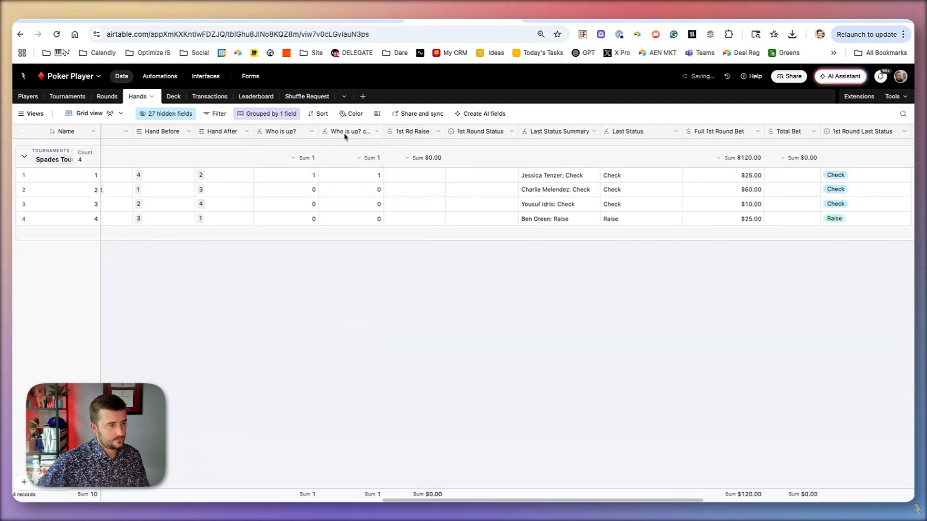
Rename the duplicated field "Who is up? Yes?no" and convert it to a single select.
double_click(345, 135)
double_click(369, 154)
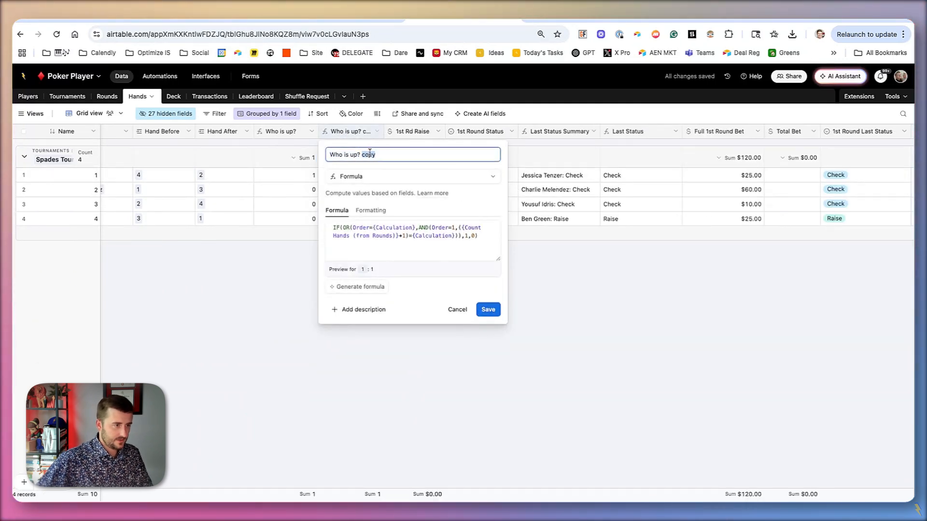
type("Yes?no")
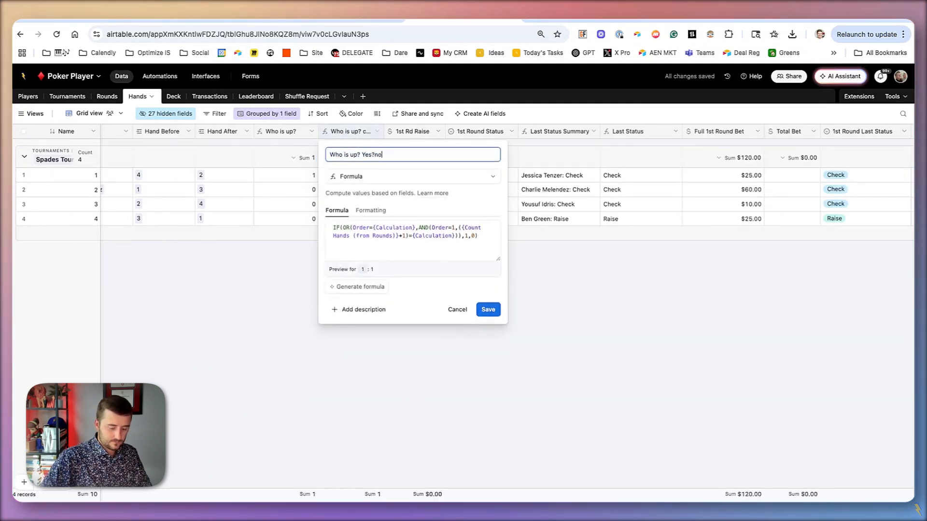
left_click(360, 184)
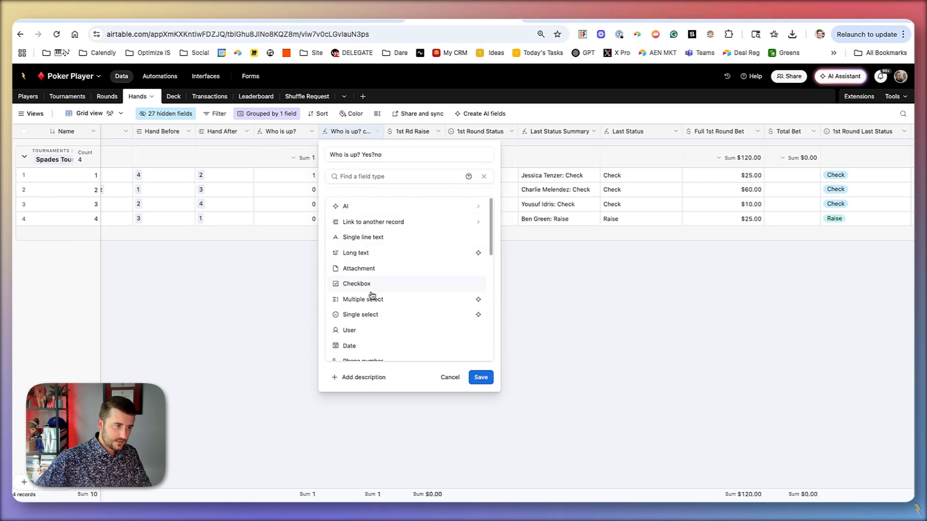
left_click(385, 315)
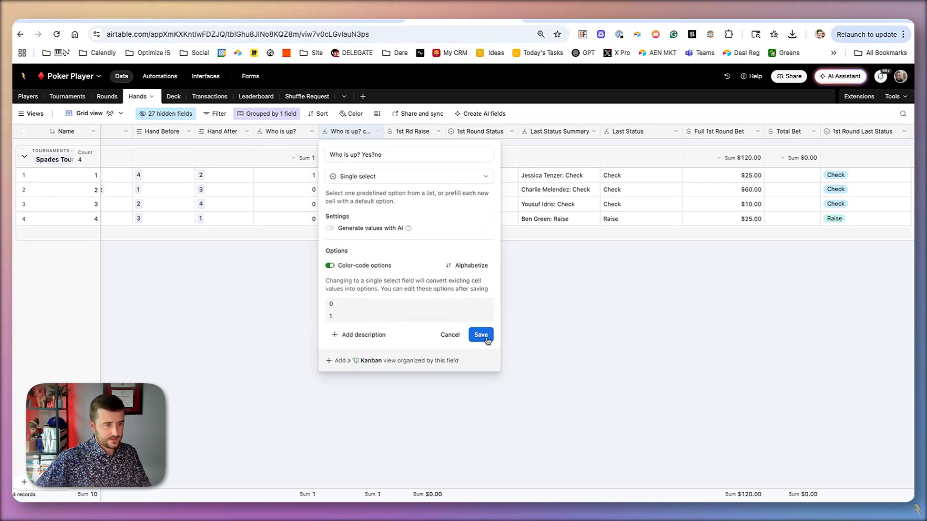
left_click(485, 335)
Rename the single select's options from 0 to No and from 1 to Yes, and save the field.
double_click(349, 132)
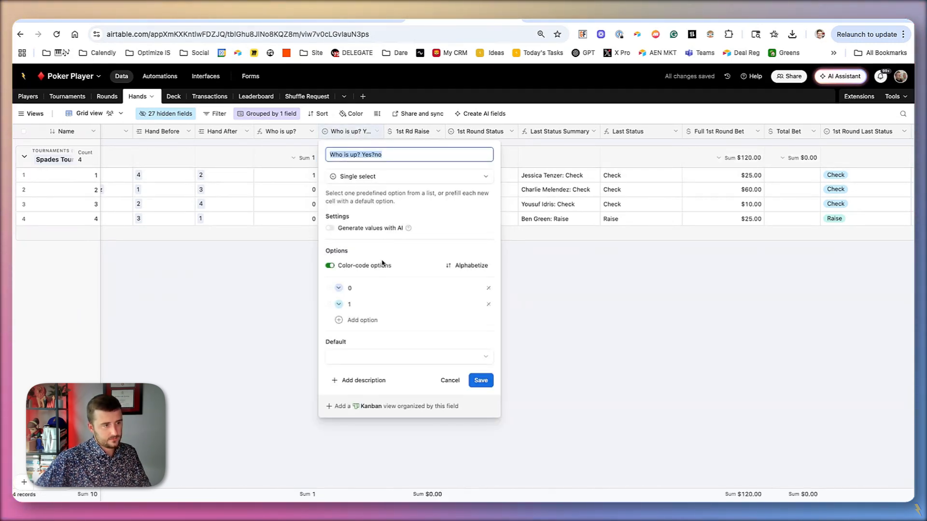
left_click(366, 291)
key("BackSpace")
type("No")
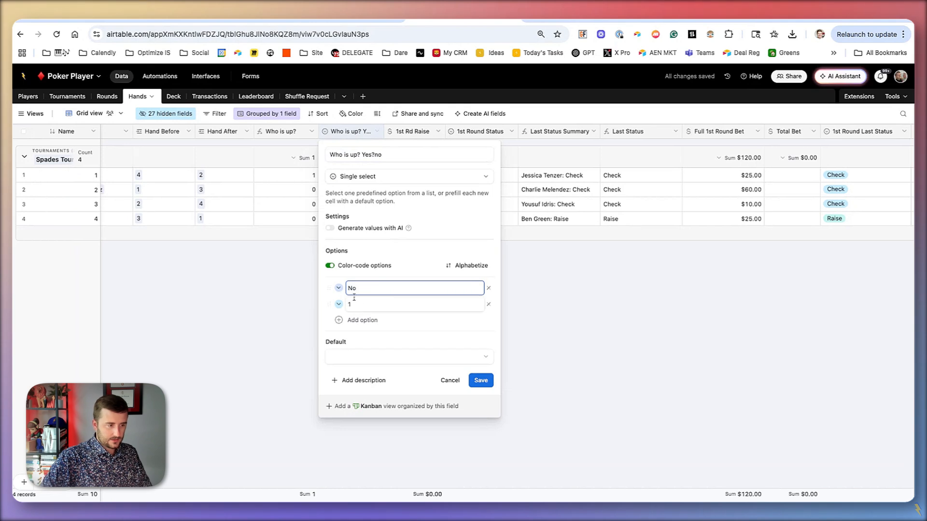
left_click(362, 309)
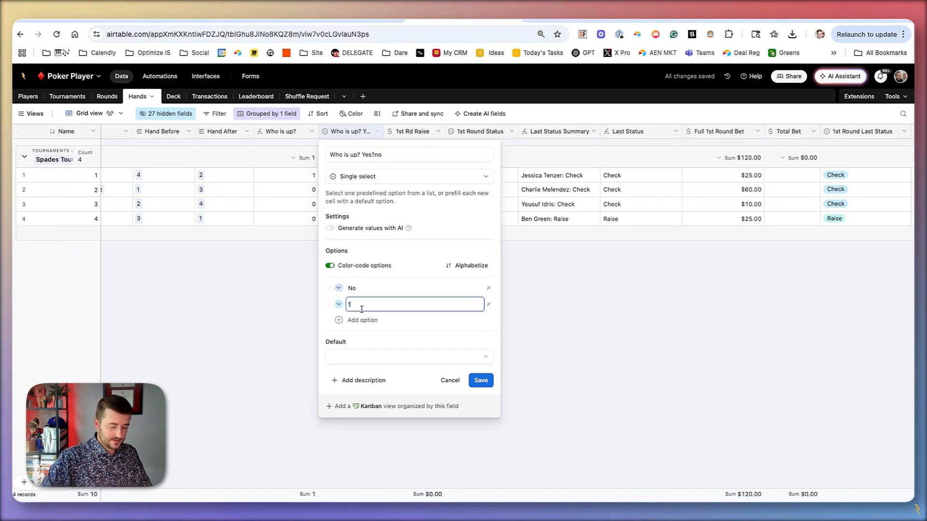
key("BackSpace")
type("Yes")
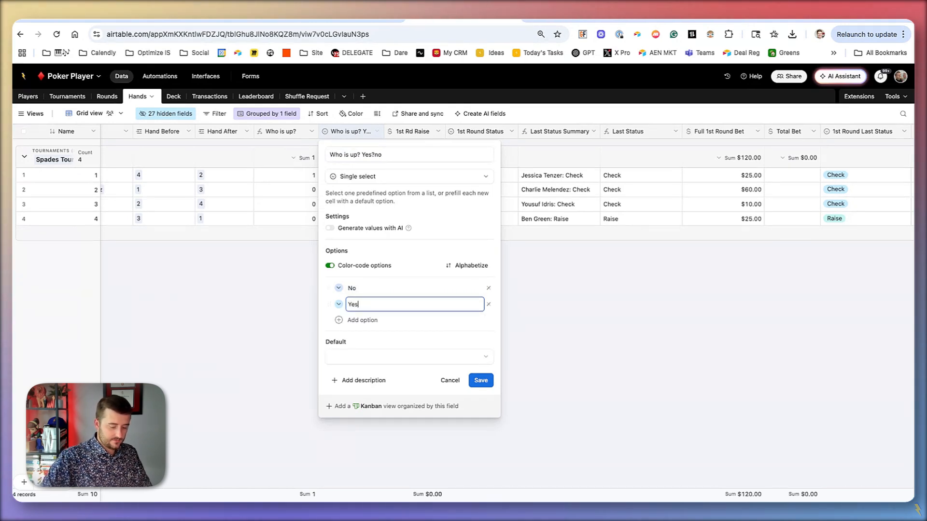
left_click(481, 381)
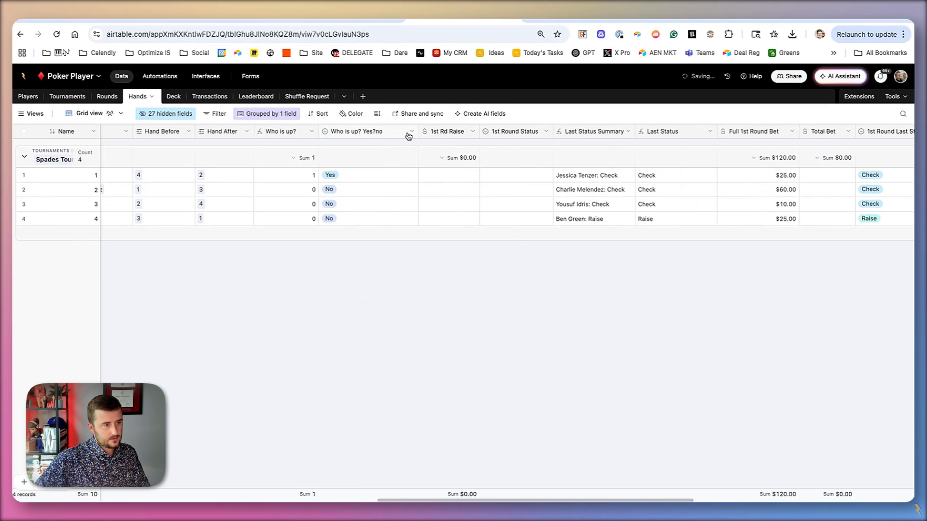
Correct the single select field's name to "Who is up? Yes/No" and save it.
double_click(407, 134)
left_click(374, 156)
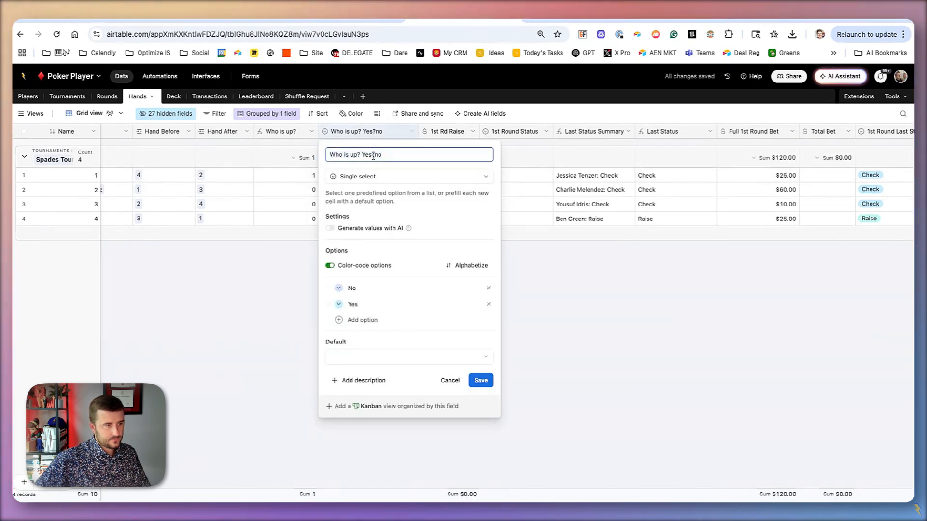
key("BackSpace")
type("/")
left_click(485, 381)
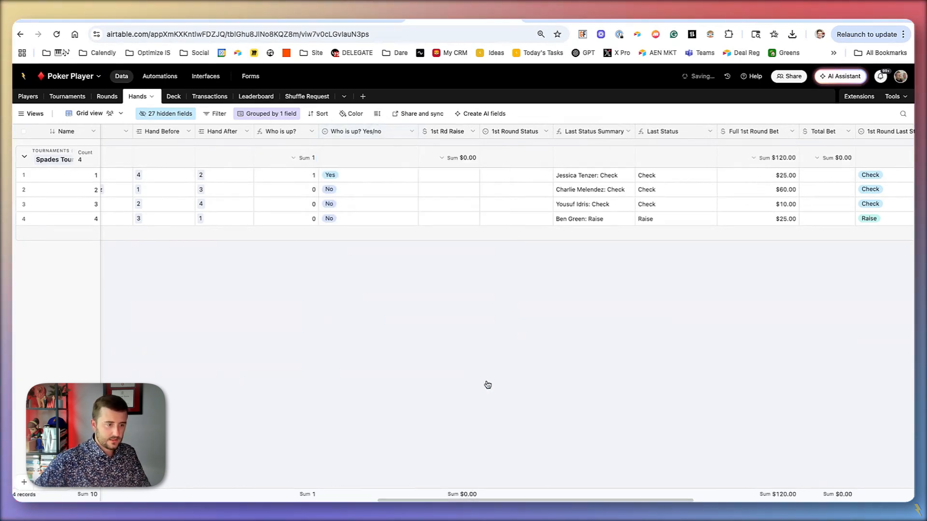
double_click(389, 136)
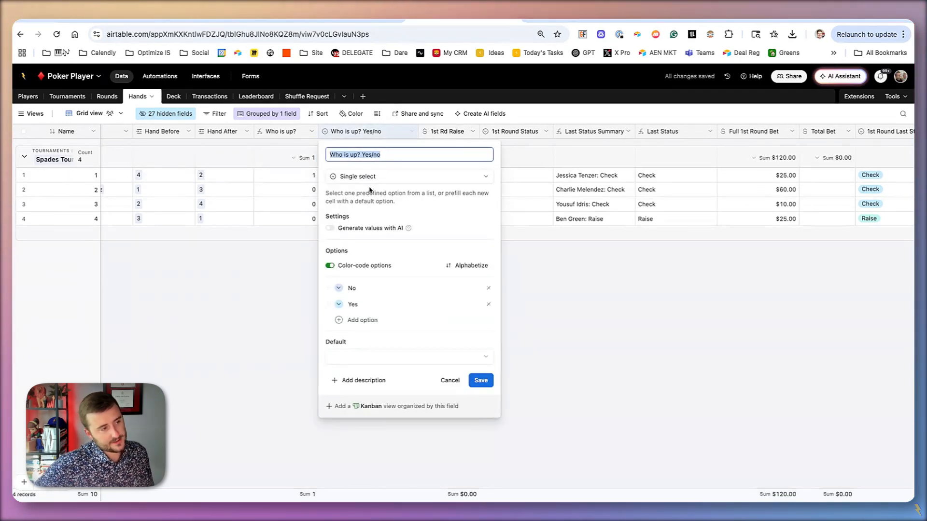
double_click(387, 156)
type("N")
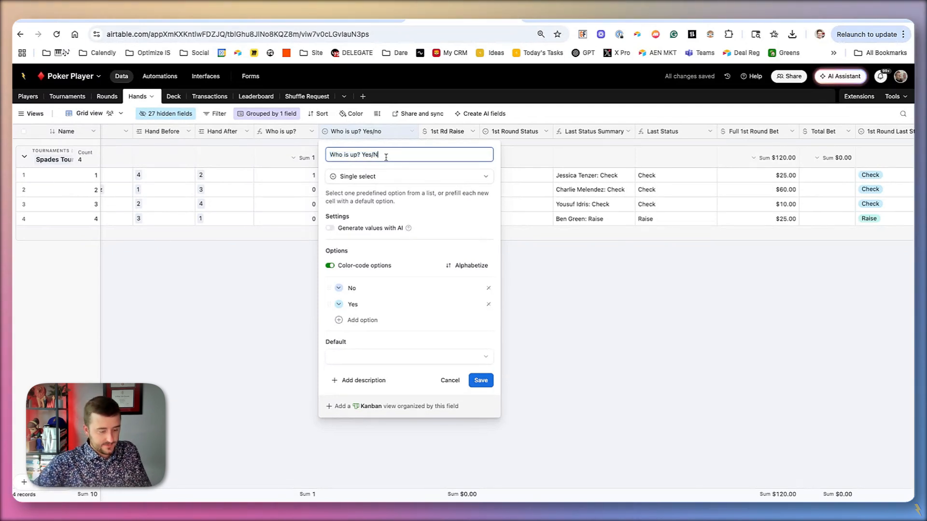
type("o")
left_click(480, 381)
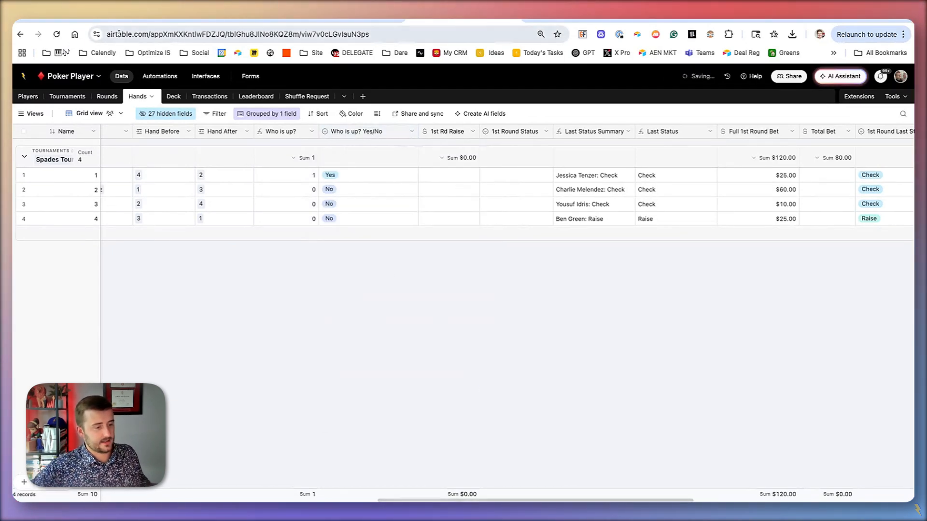
left_click(177, 139)
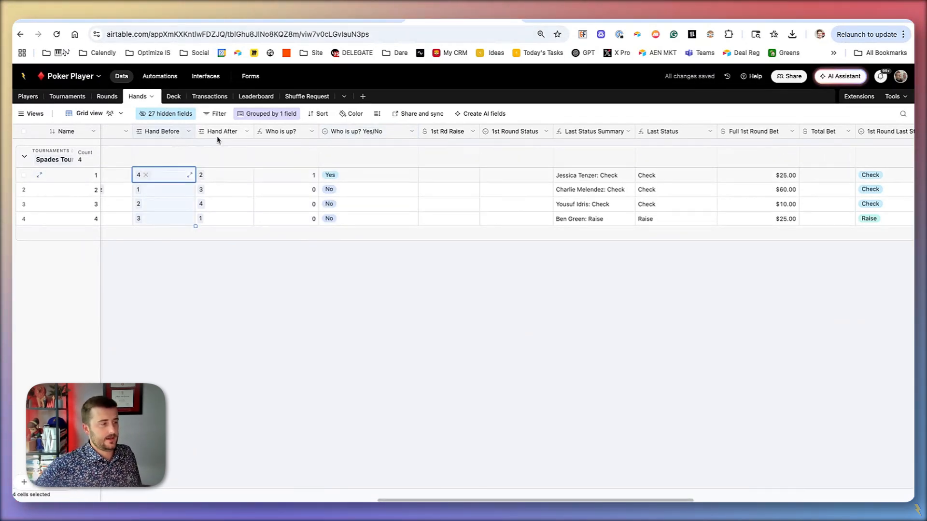
left_click(218, 139)
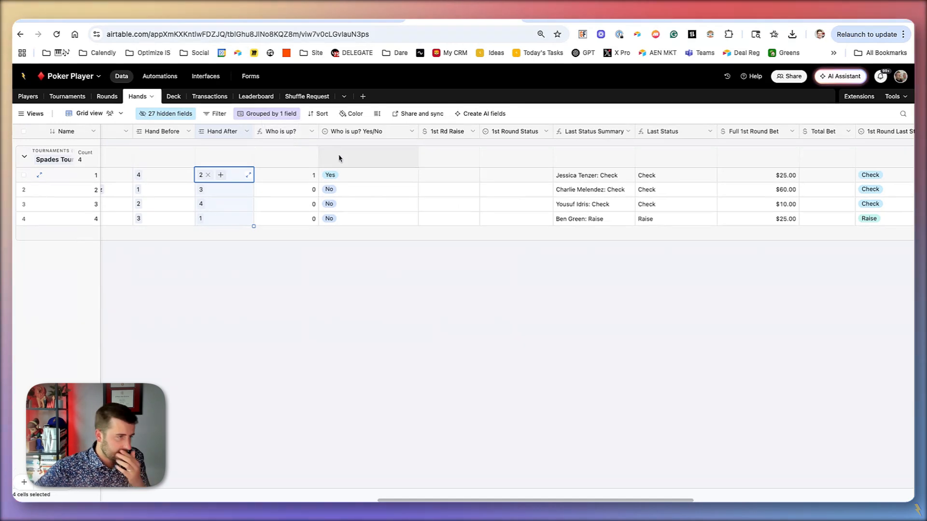
left_click_drag(362, 179, 362, 219)
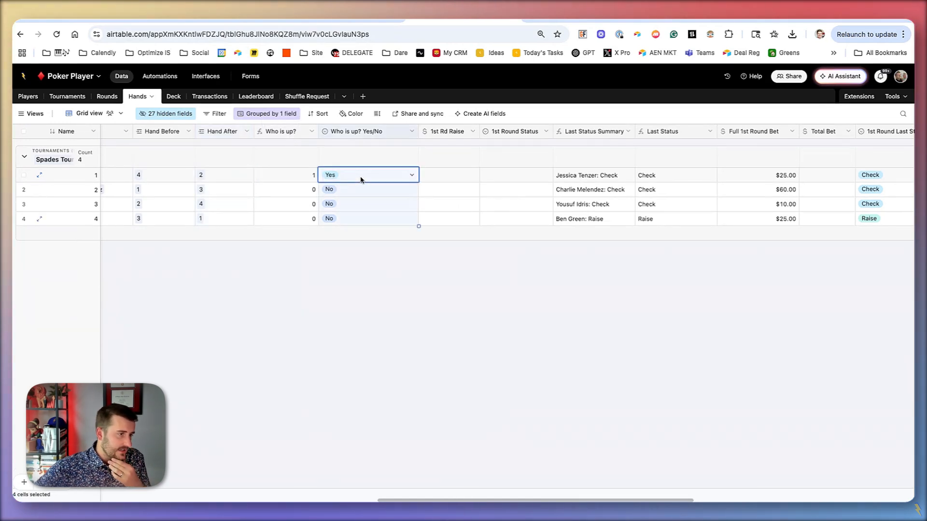
Copy the "Who is up? Yes/No" field name and open the 1st Round: Decision automation with a wider properties area.
double_click(340, 134)
key("ctrl+c")
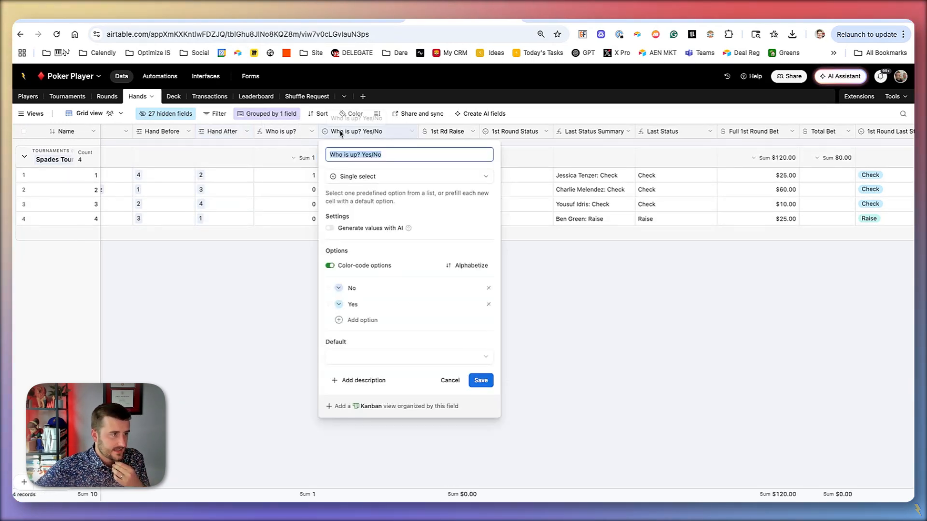
left_click(167, 77)
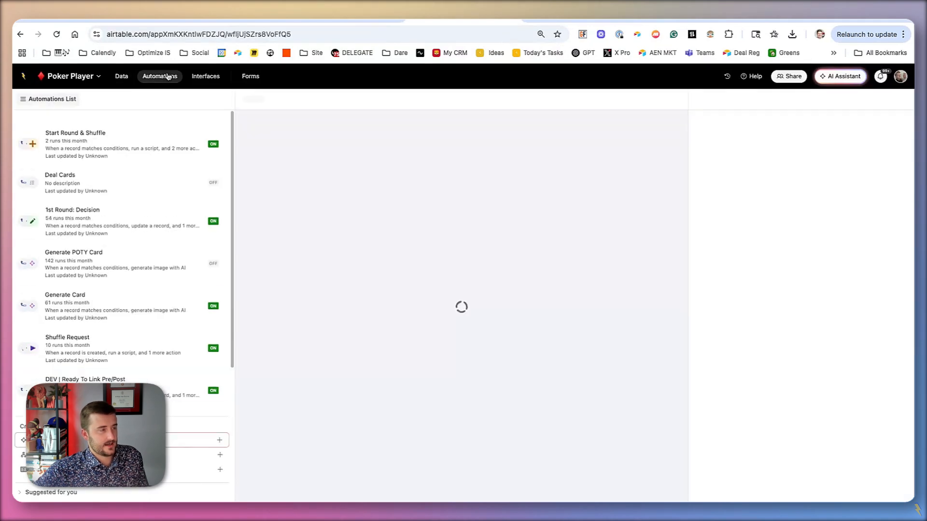
scroll(143, 327, "down", 1)
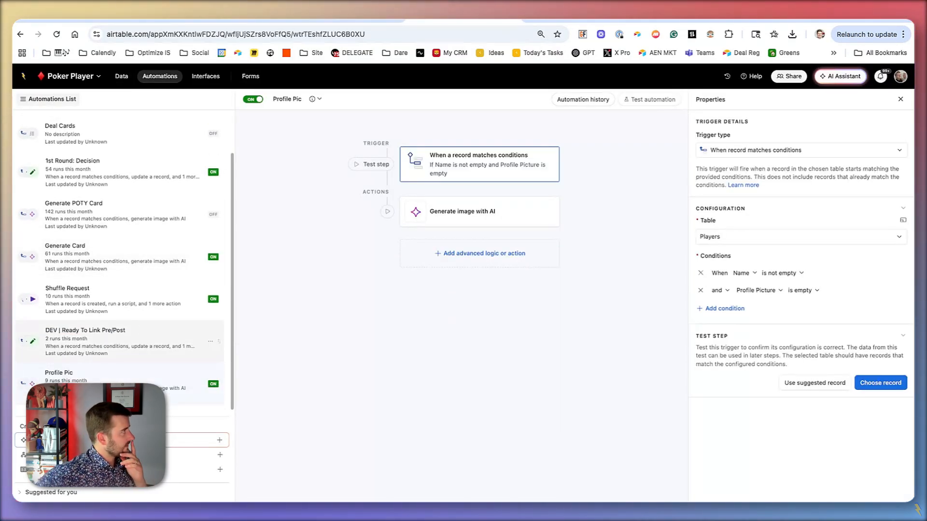
scroll(147, 304, "up", 1)
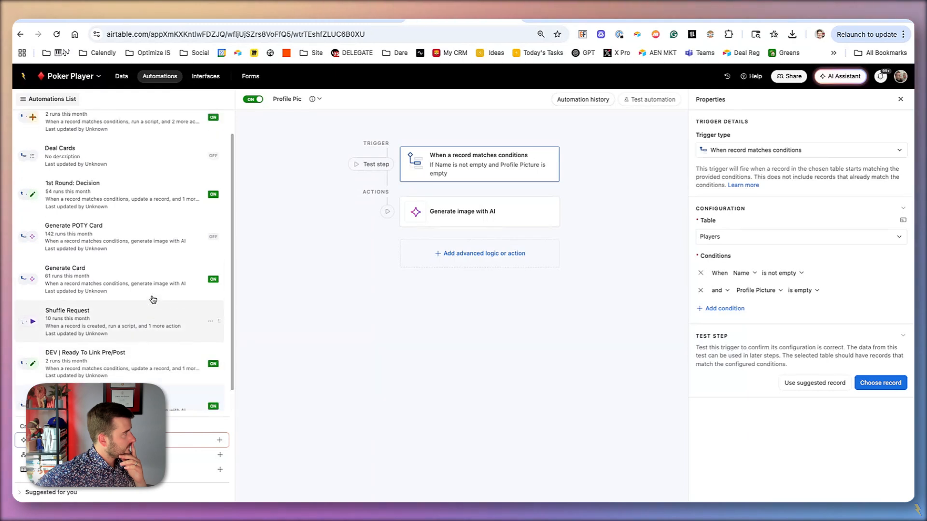
left_click(135, 216)
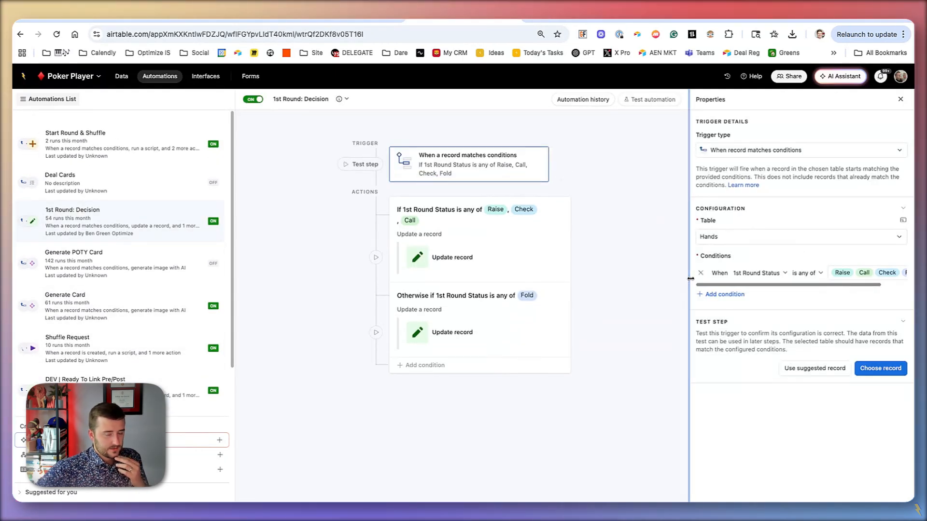
left_click_drag(689, 280, 554, 279)
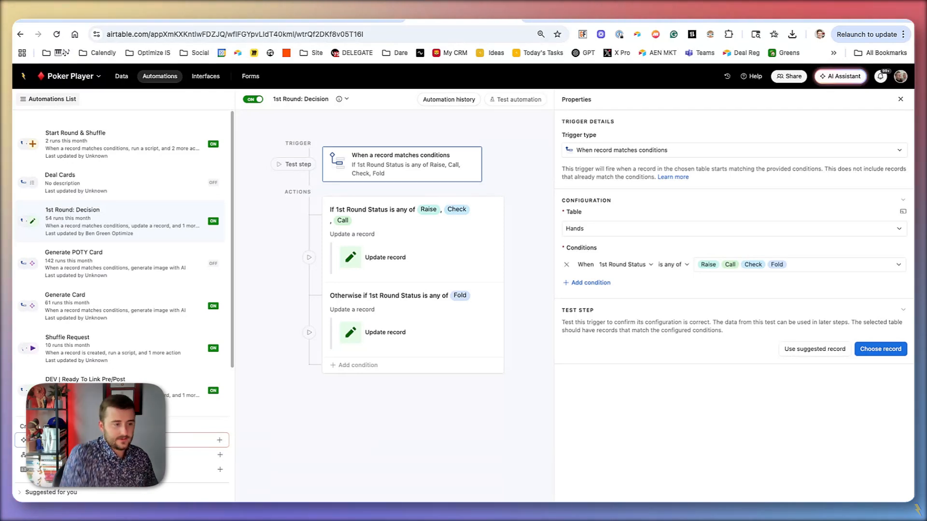
Add the "Who is up? Yes/No" field to the Update record action in the Raise, Check, Call branch.
left_click(400, 250)
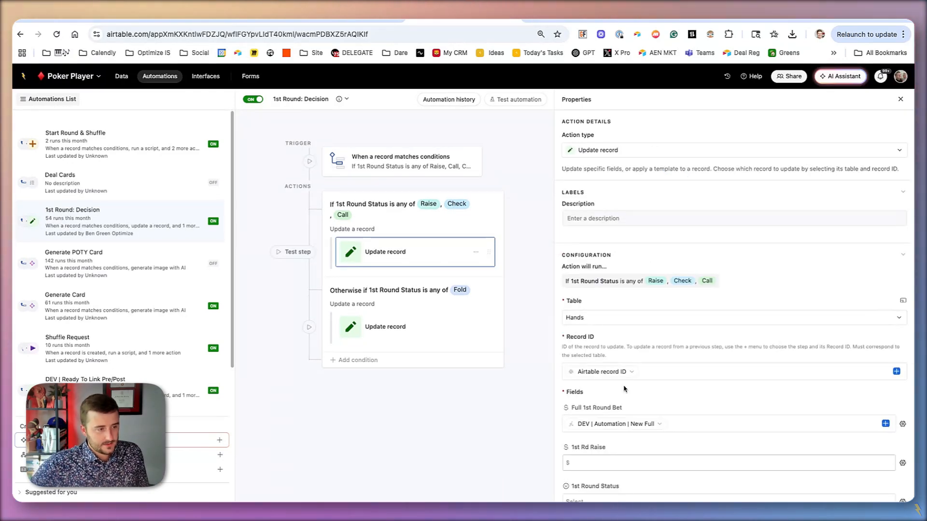
scroll(624, 388, "down", 3)
left_click(596, 406)
type("who")
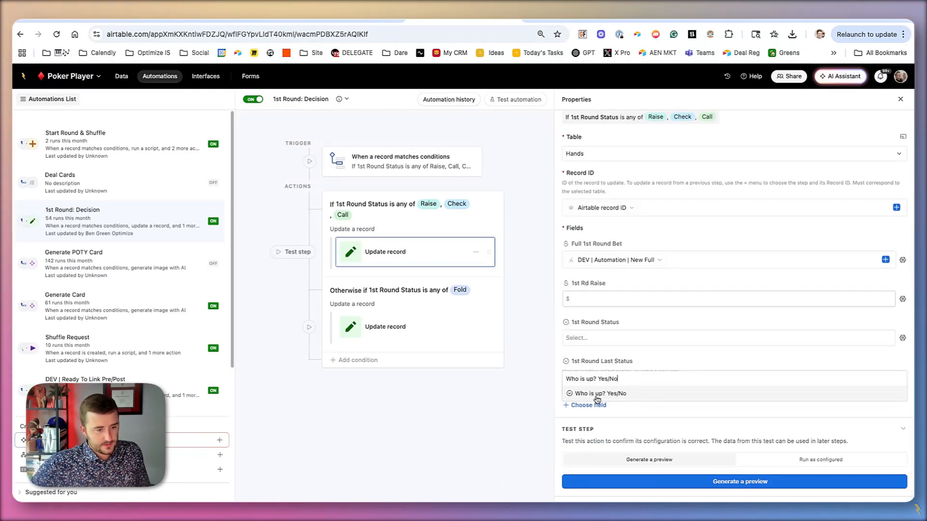
left_click(602, 392)
Add the "Who is up? Yes/No" field to the Update record action in the Fold branch.
left_click(400, 326)
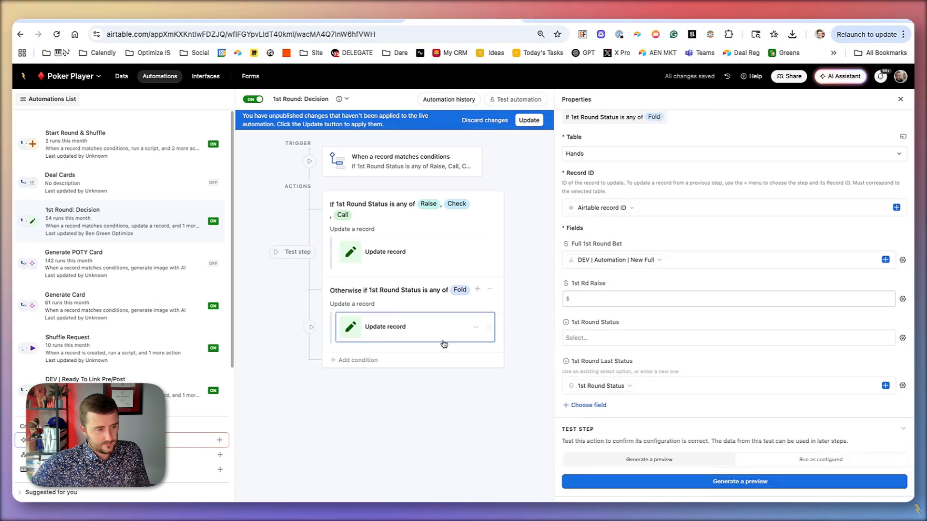
left_click(588, 408)
key("ctrl+v")
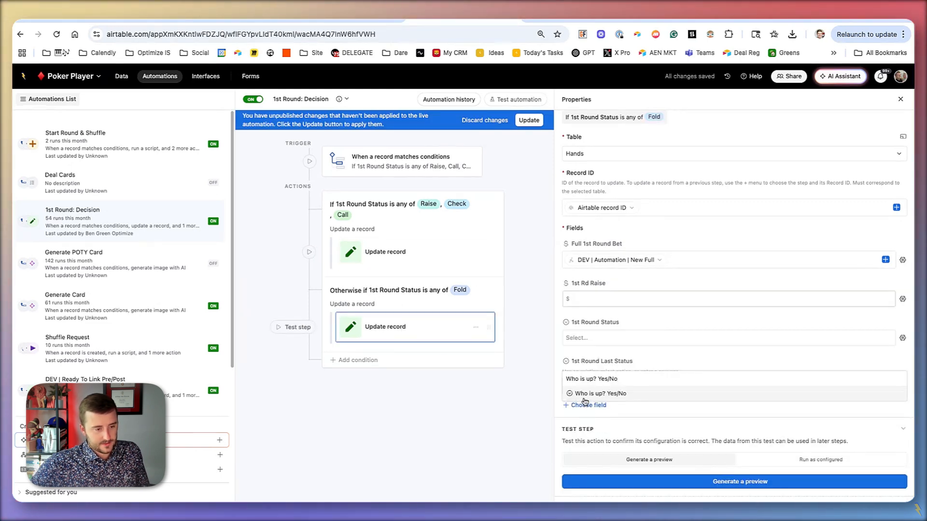
left_click(586, 395)
Add a second Update record action to the Raise, Check, Call branch and set its table to Hands.
left_click(415, 268)
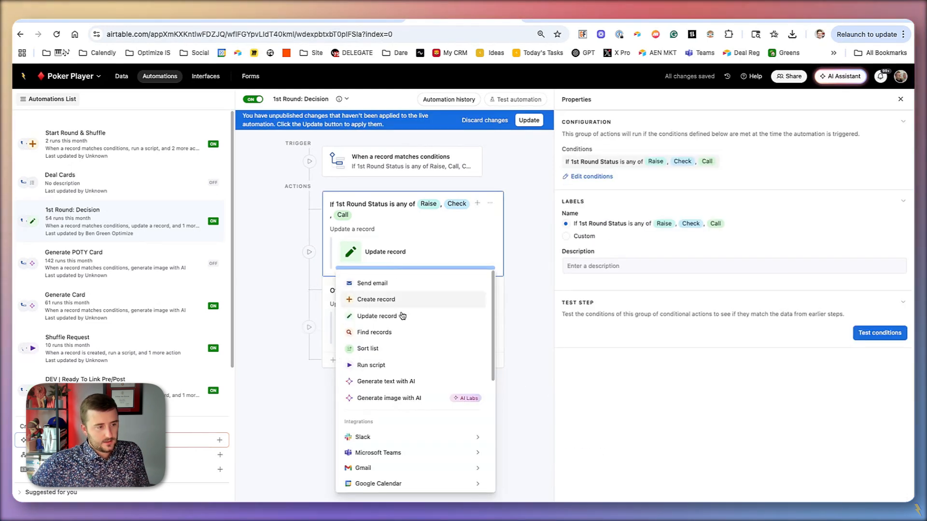
left_click(403, 317)
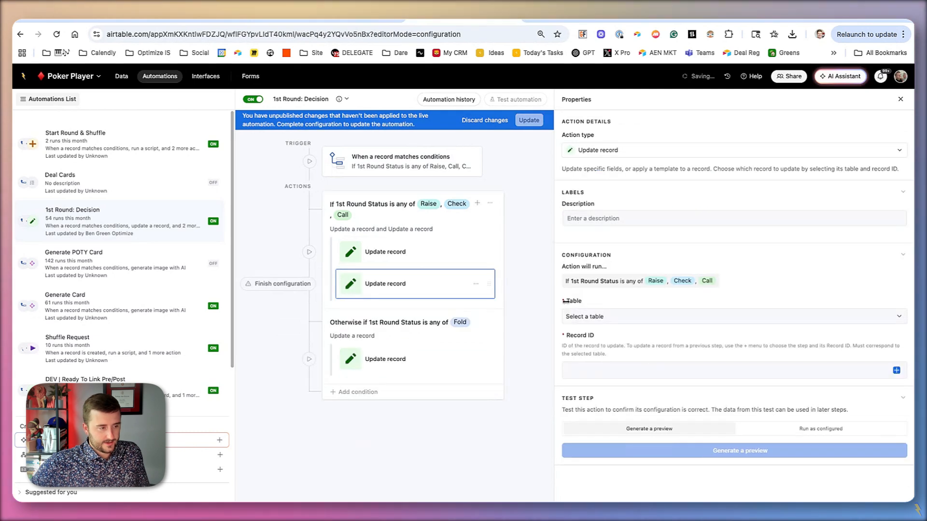
left_click(626, 316)
left_click(640, 400)
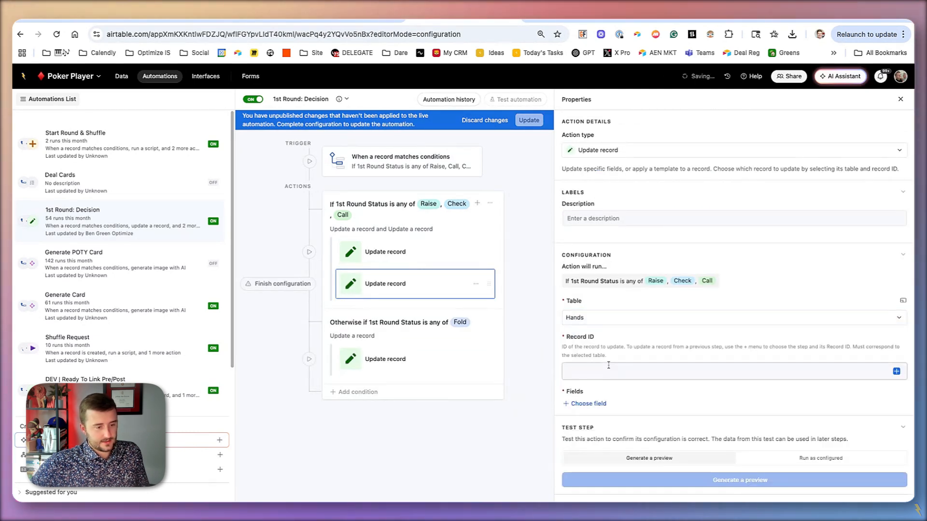
Turn off Grammarly's writing suggestions for airtable.com so it no longer covers the Record ID controls.
left_click(897, 372)
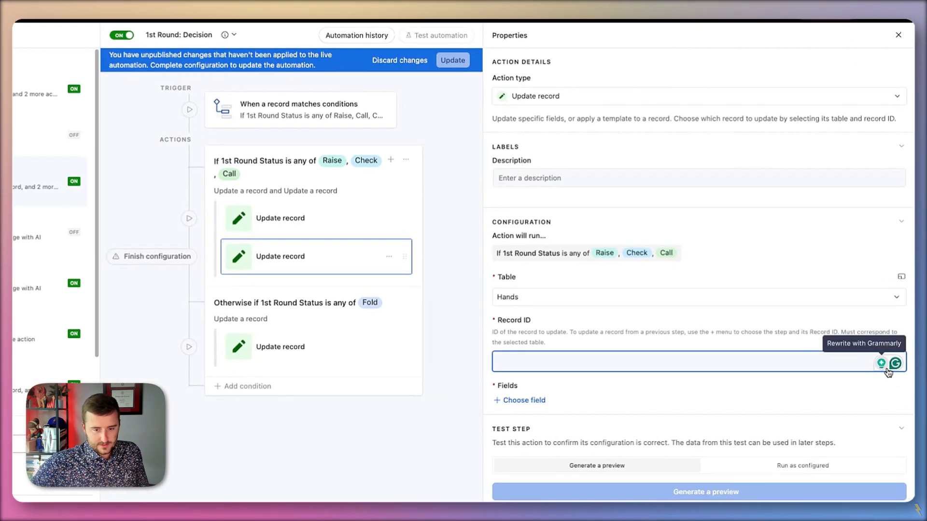
left_click(893, 367)
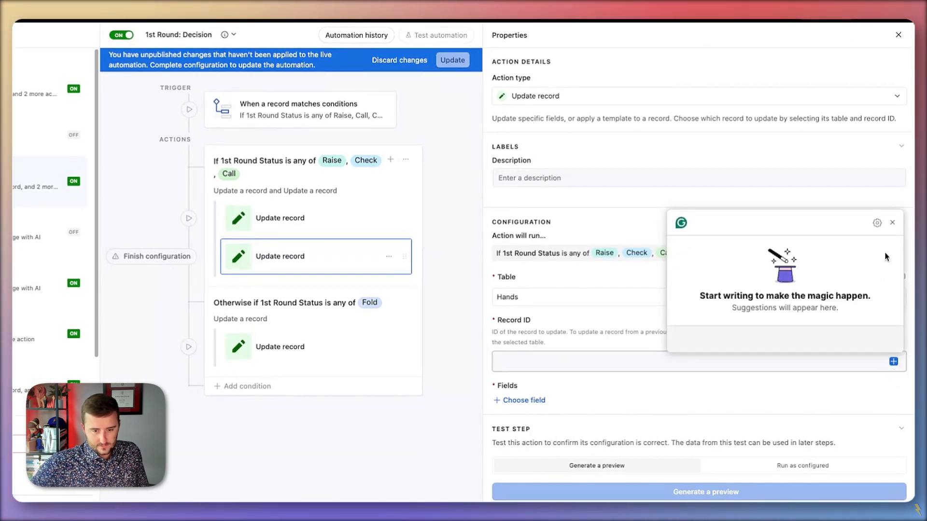
left_click(877, 222)
scroll(854, 251, "down", 5)
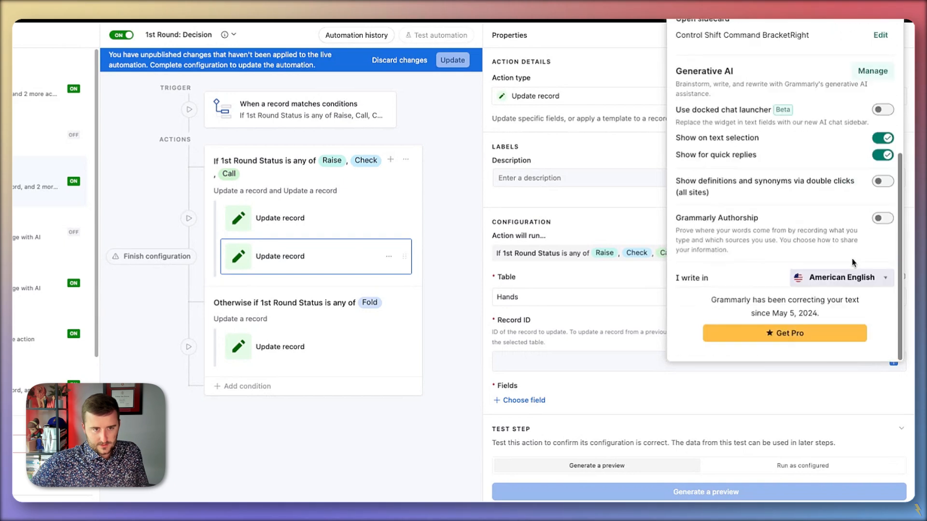
scroll(827, 256, "up", 5)
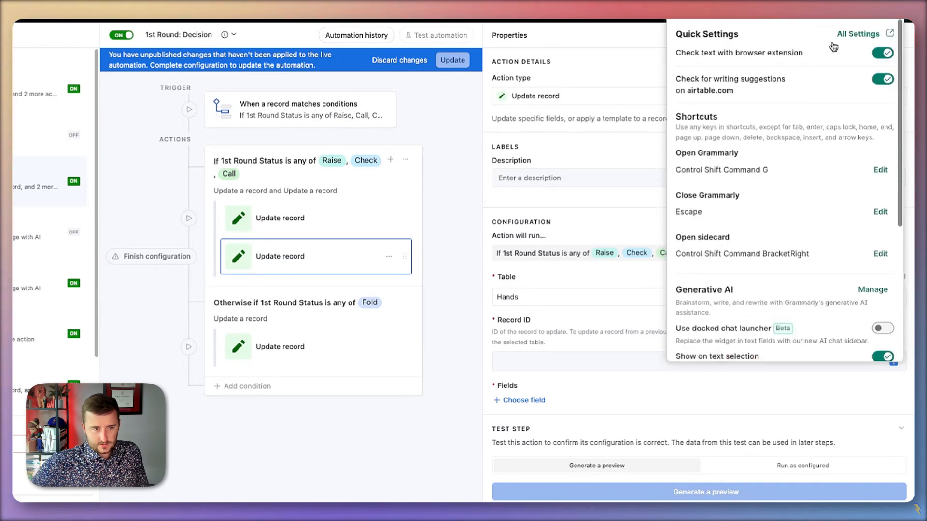
scroll(855, 124, "down", 3)
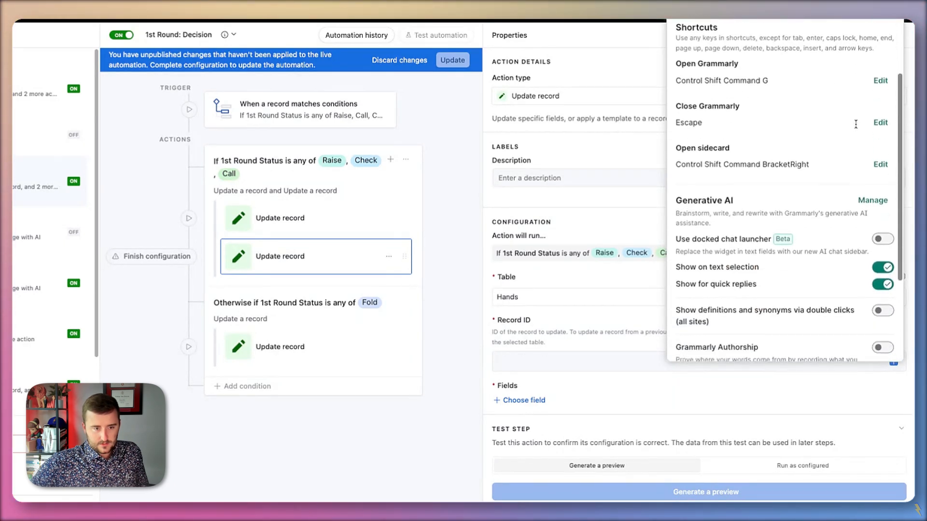
scroll(855, 125, "down", 4)
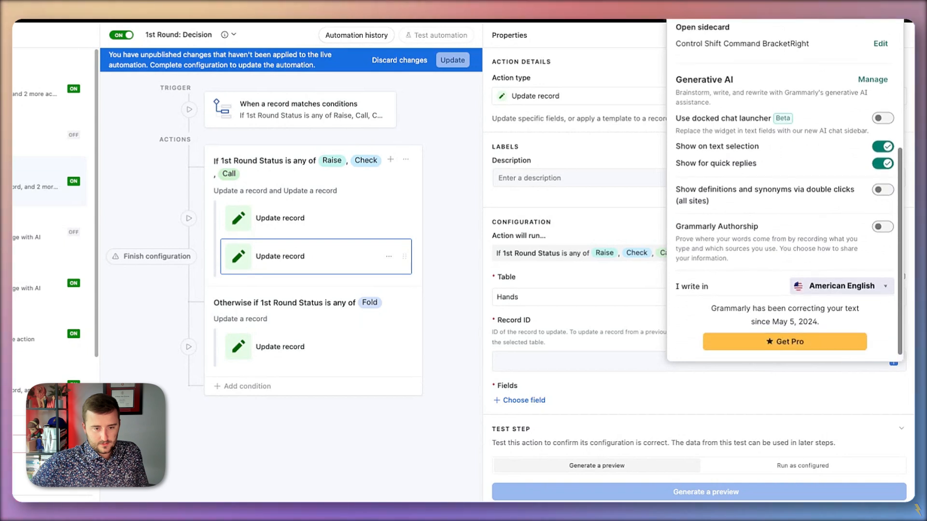
scroll(849, 122, "up", 5)
left_click(883, 82)
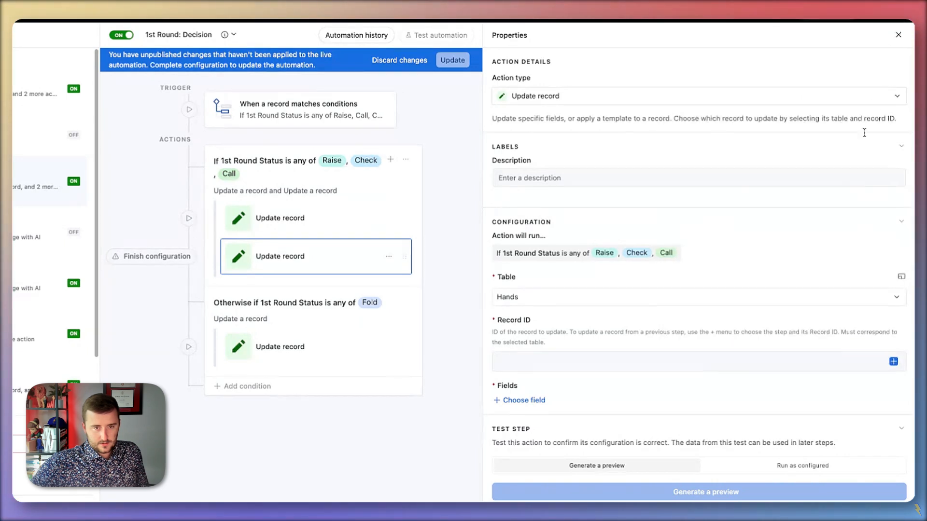
Insert the trigger record's Airtable record ID as the Record ID of the second Raise, Check, Call Update record action.
left_click(797, 360)
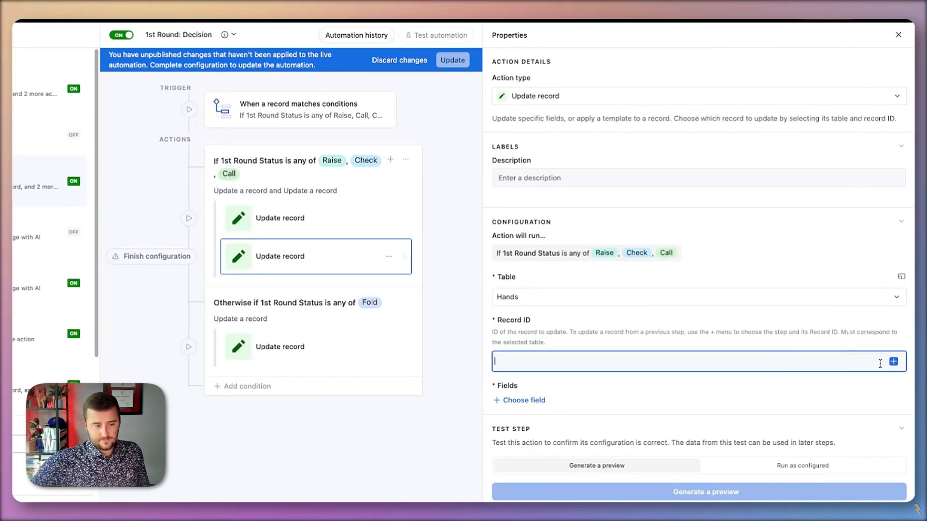
left_click(894, 362)
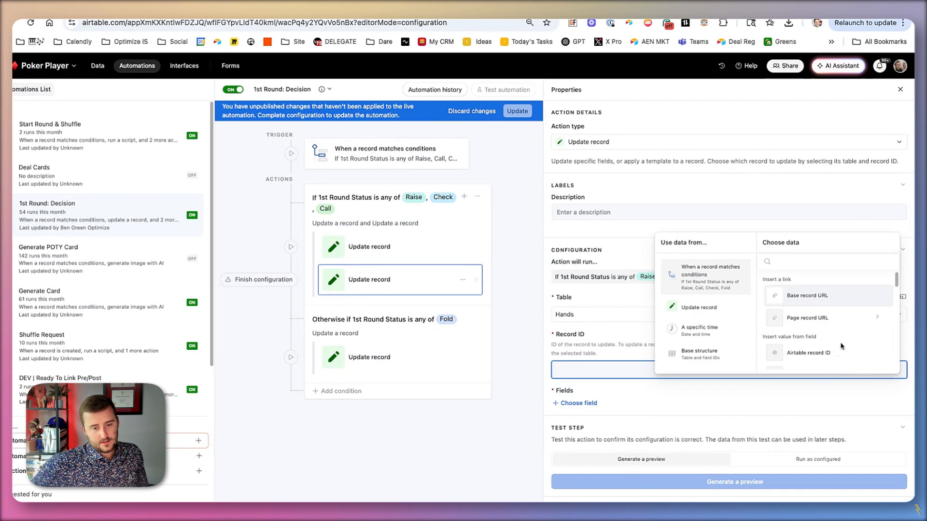
left_click(841, 348)
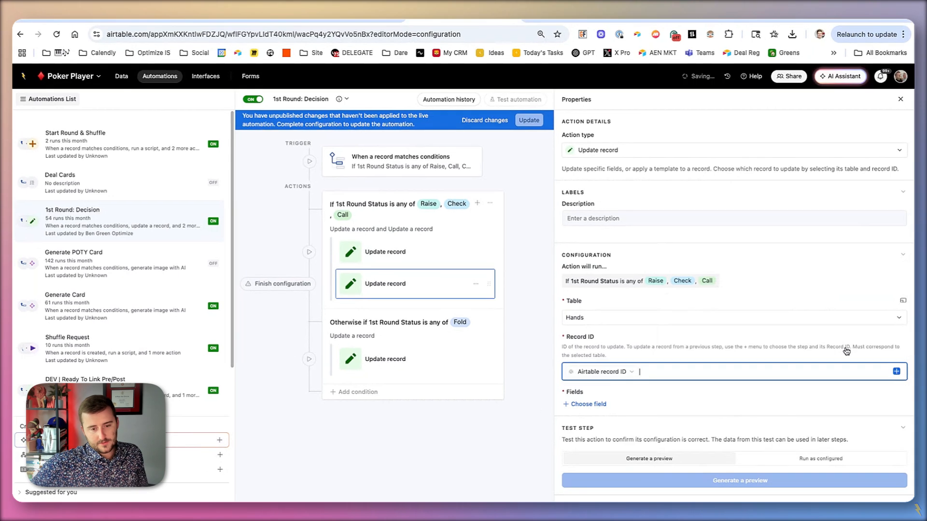
left_click(589, 403)
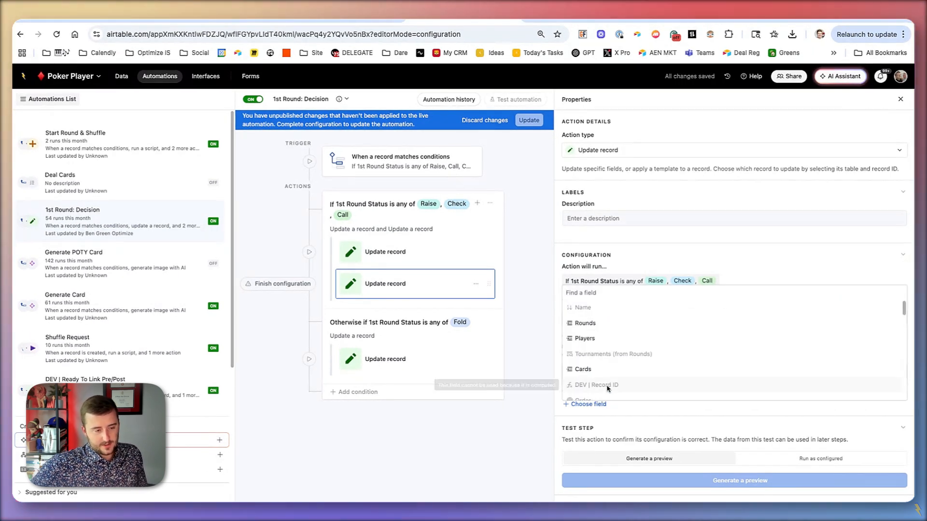
left_click(641, 421)
Change the Record ID token of the second Raise, Check, Call action to the trigger's Hand After field and display it as ID.
left_click(629, 373)
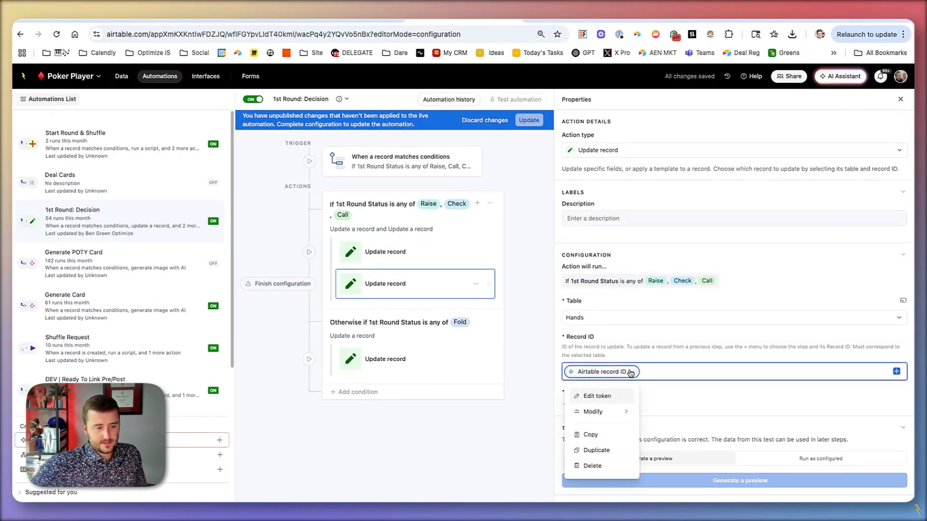
left_click(614, 396)
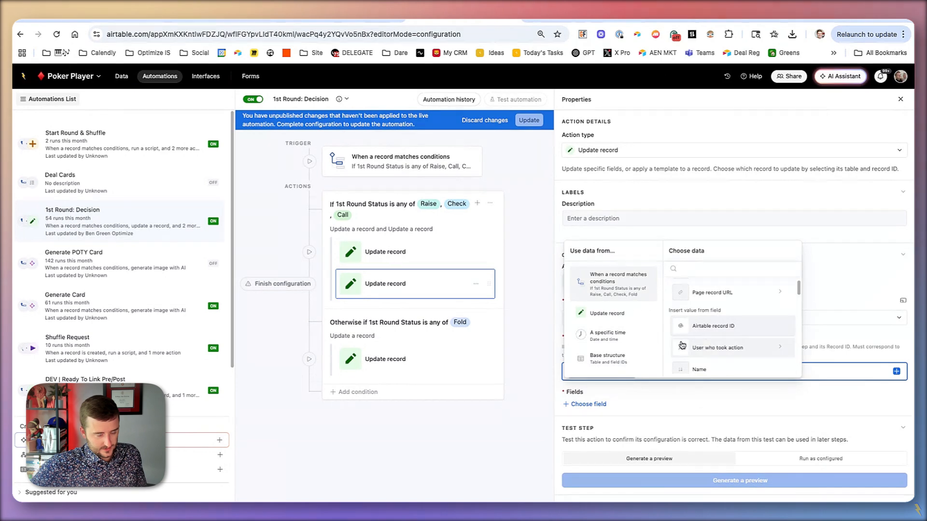
scroll(716, 344, "down", 8)
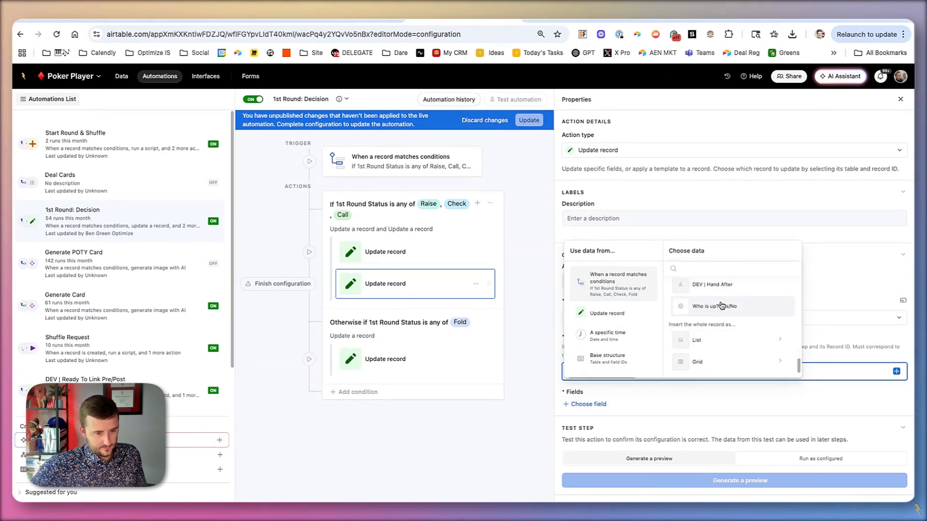
scroll(733, 309, "up", 3)
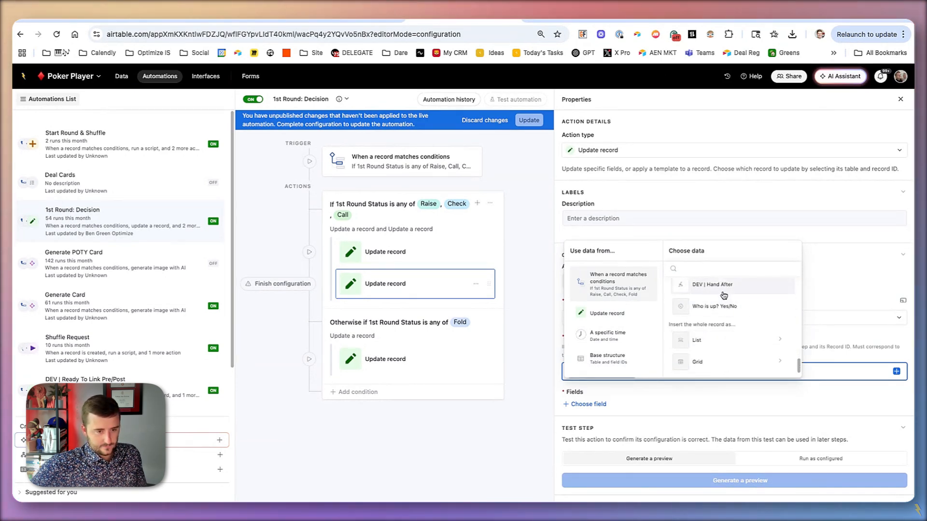
left_click(724, 302)
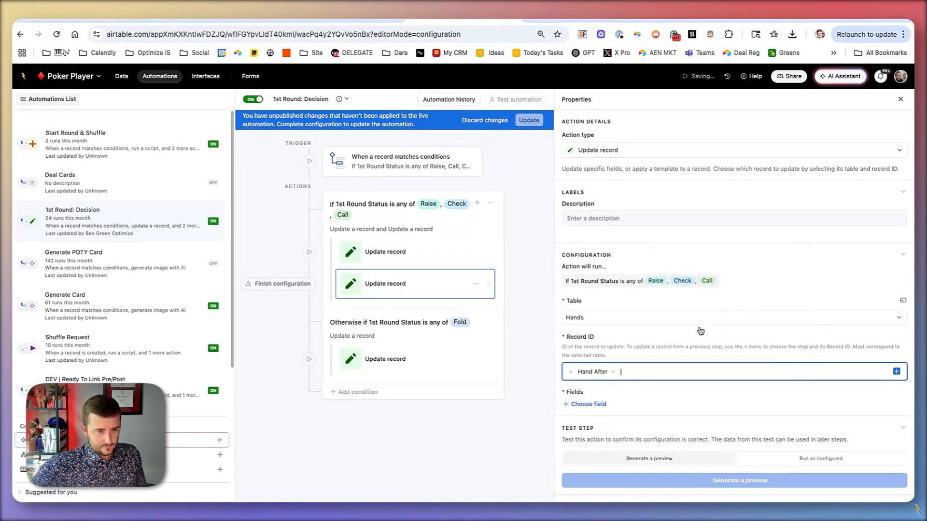
left_click(605, 372)
mouse_move(619, 411)
left_click(659, 415)
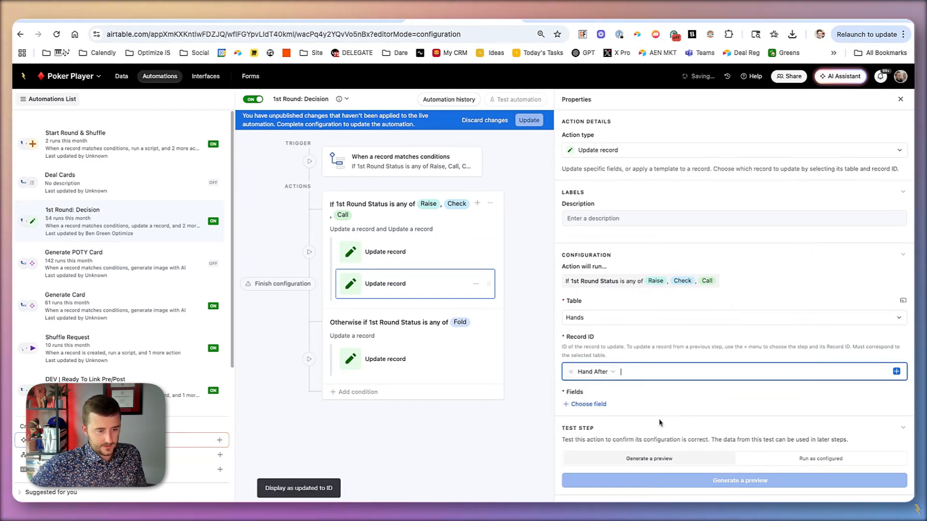
Add the "Who is up? Yes/No" field with the value Yes to this action and publish the changes to the live automation.
left_click(587, 404)
type("Who is up? Yes/No")
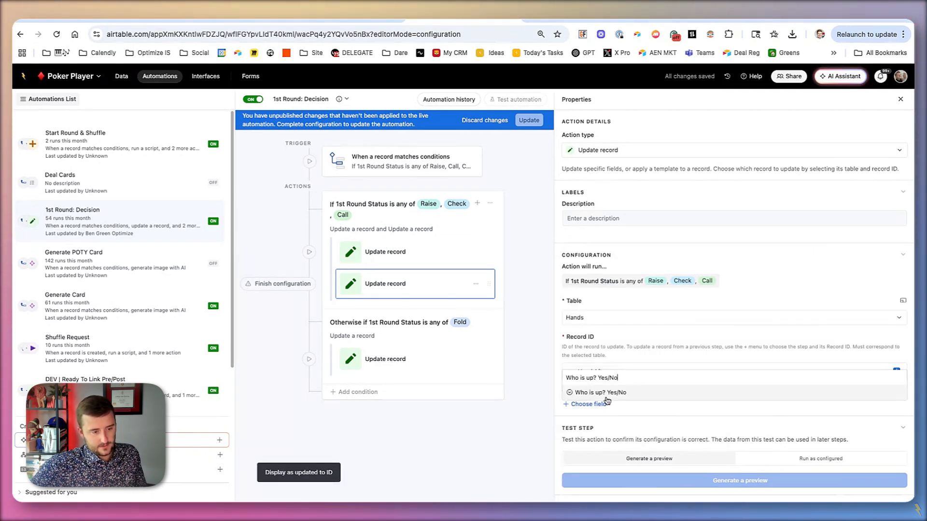
left_click(607, 396)
left_click(646, 423)
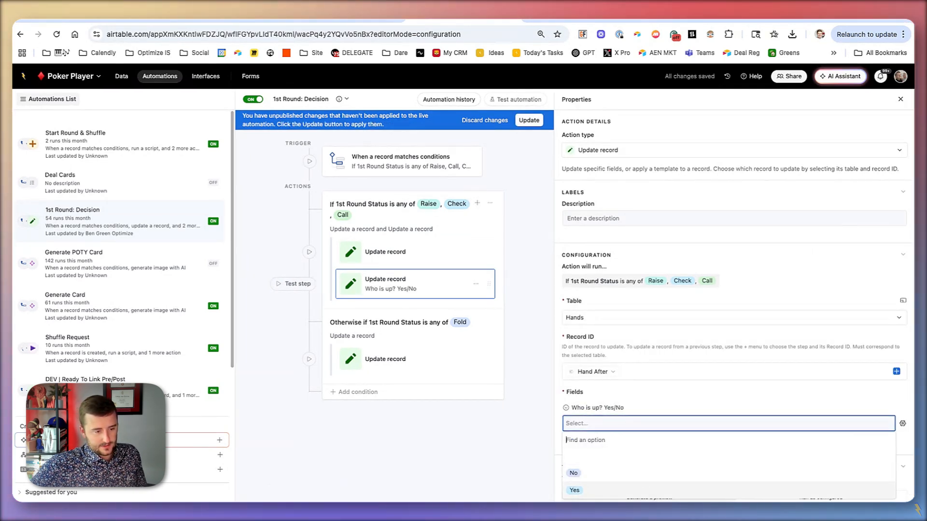
left_click(641, 490)
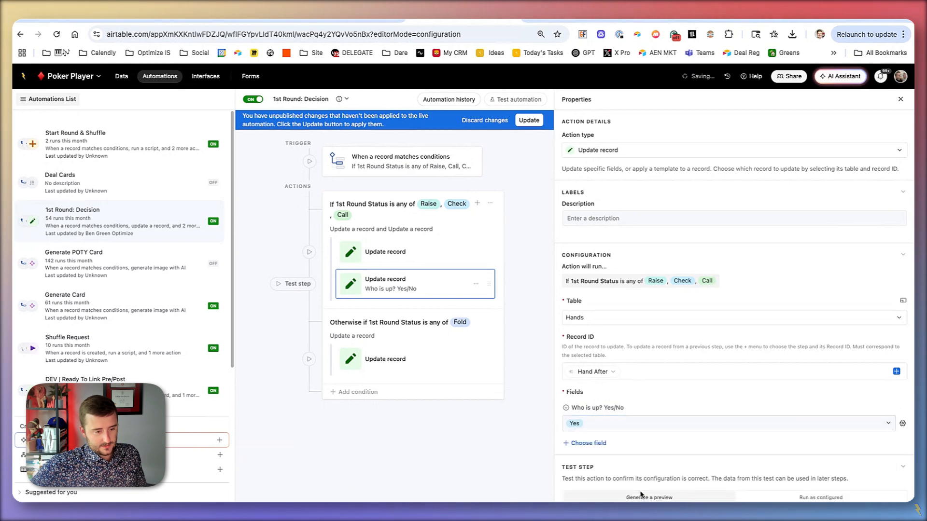
left_click(529, 121)
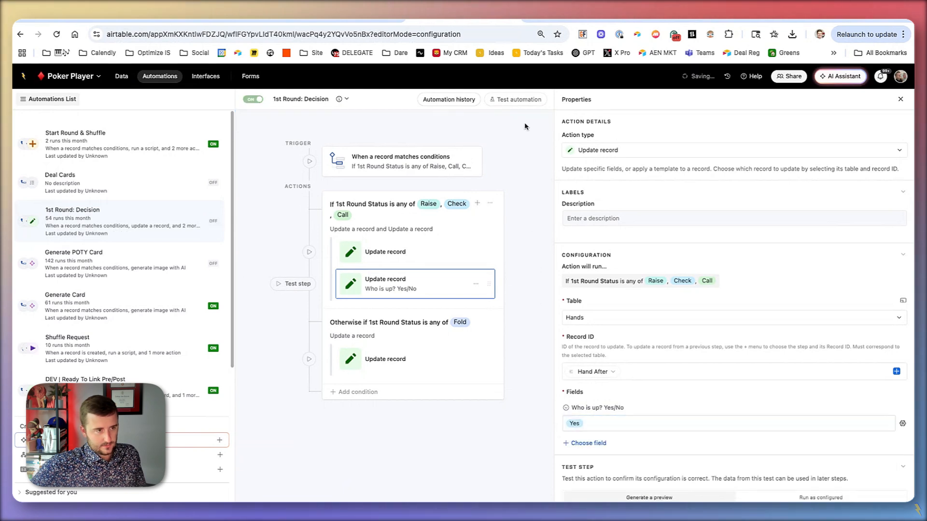
Add the trigger condition "Who is up? Yes/No" is Yes alongside the 1st Round Status condition and publish the change.
left_click(409, 160)
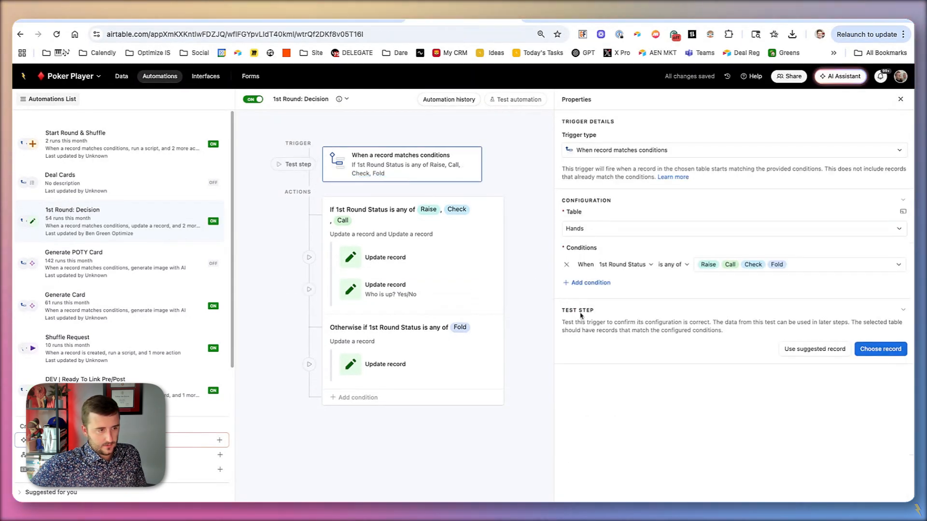
left_click(594, 284)
left_click(614, 282)
left_click(630, 295)
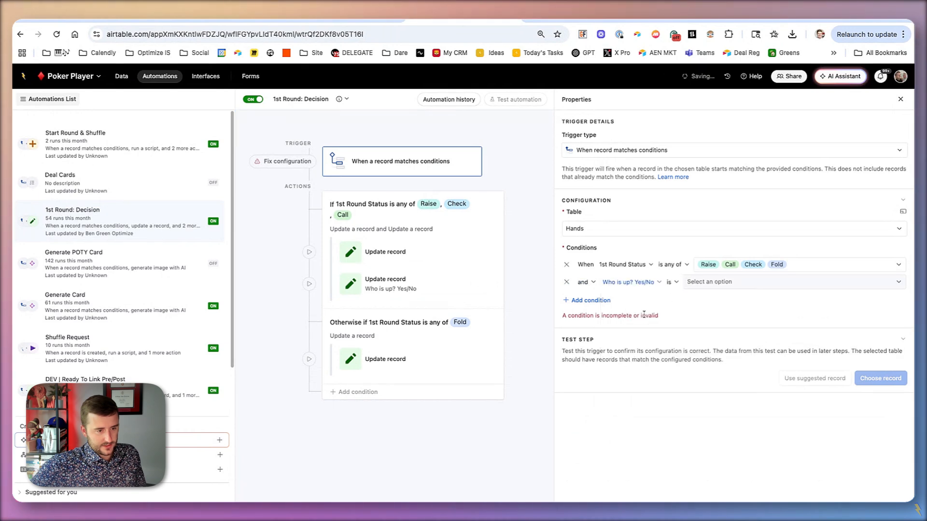
left_click(701, 283)
left_click(718, 337)
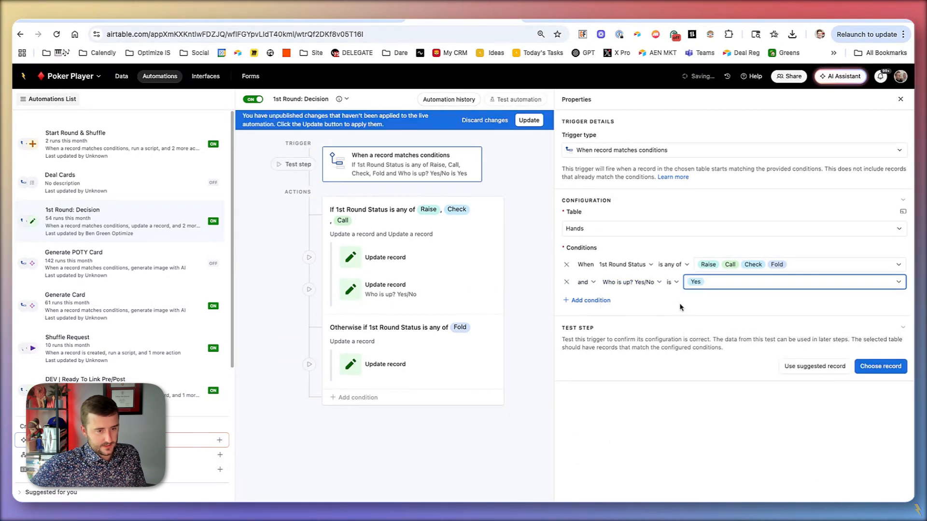
left_click(529, 120)
Add a second Update record action to the Fold branch and set its table to Hands.
left_click(385, 367)
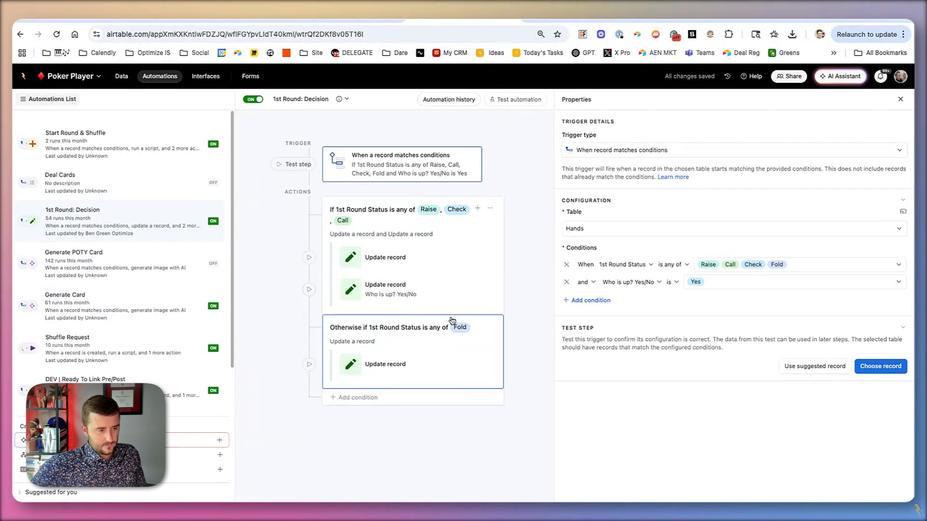
left_click(412, 381)
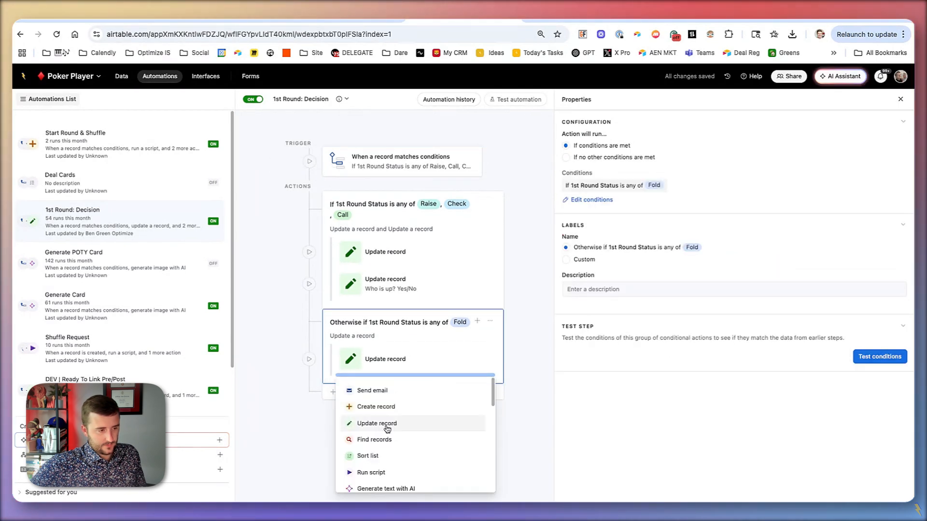
left_click(384, 428)
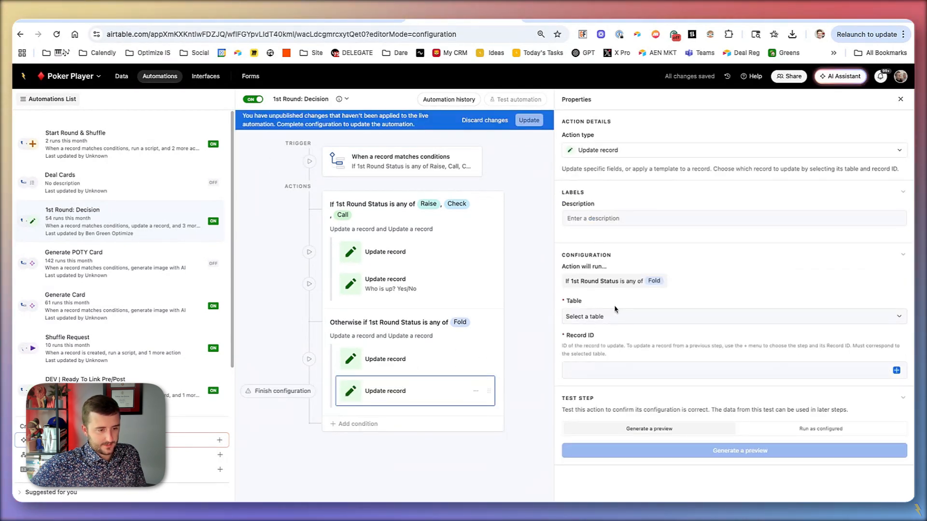
left_click(628, 315)
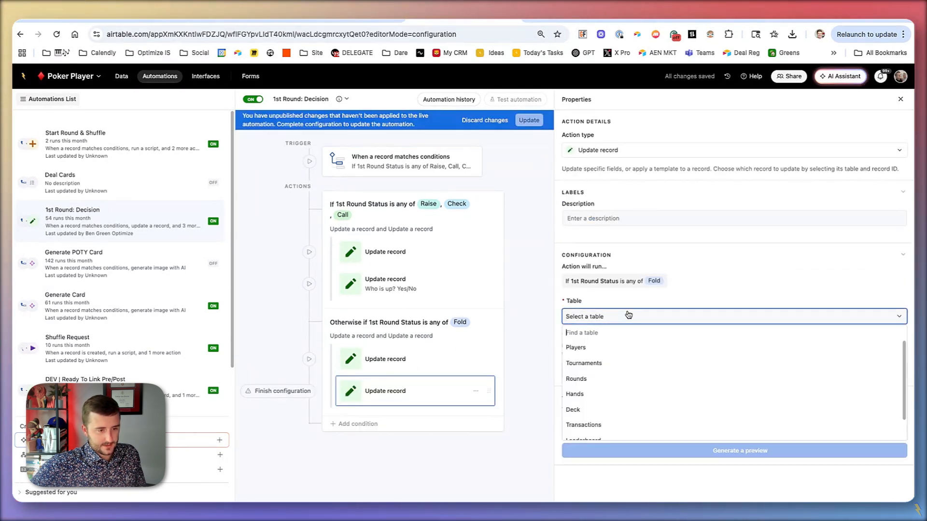
left_click(629, 394)
Add the "Who is up? Yes/No" field to the new Fold branch action with the value Yes.
left_click(592, 404)
type("Who is up? Yes/No")
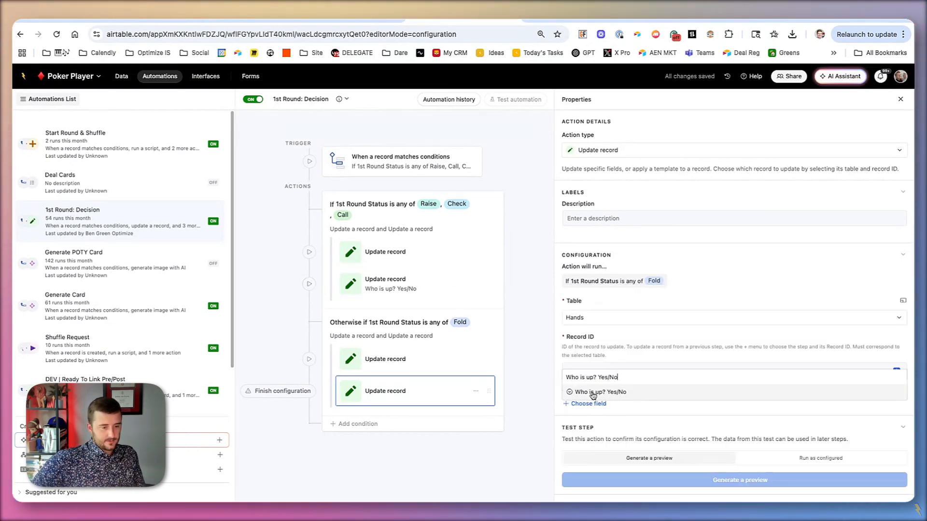
left_click(593, 394)
left_click(608, 428)
left_click(576, 467)
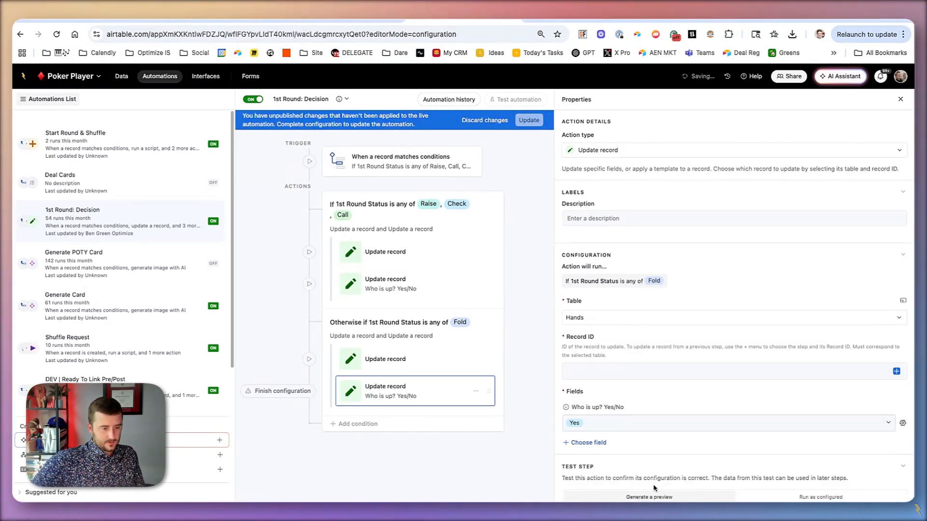
Set the Fold branch action's Record ID to the trigger's Hand After field displayed as ID, and publish the automation.
left_click(897, 372)
type("Who is up? Yes/No")
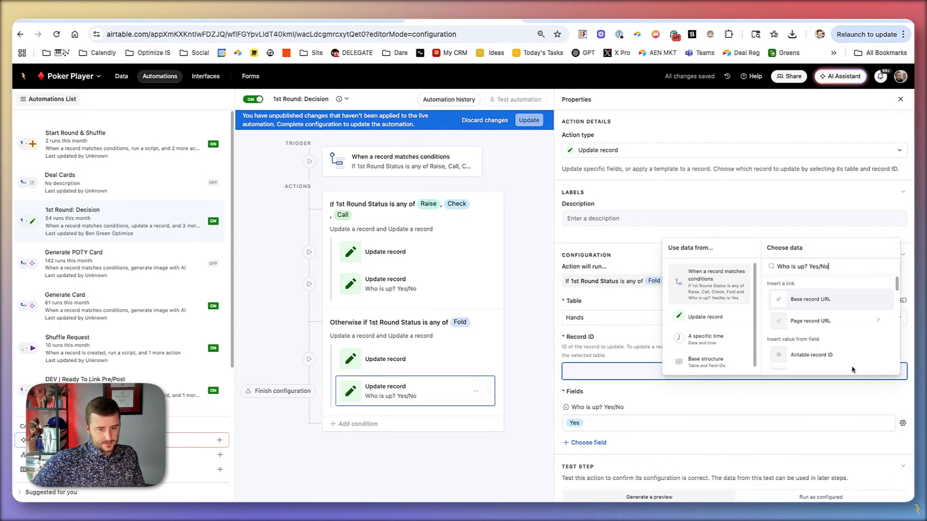
triple_click(778, 267)
key("BackSpace")
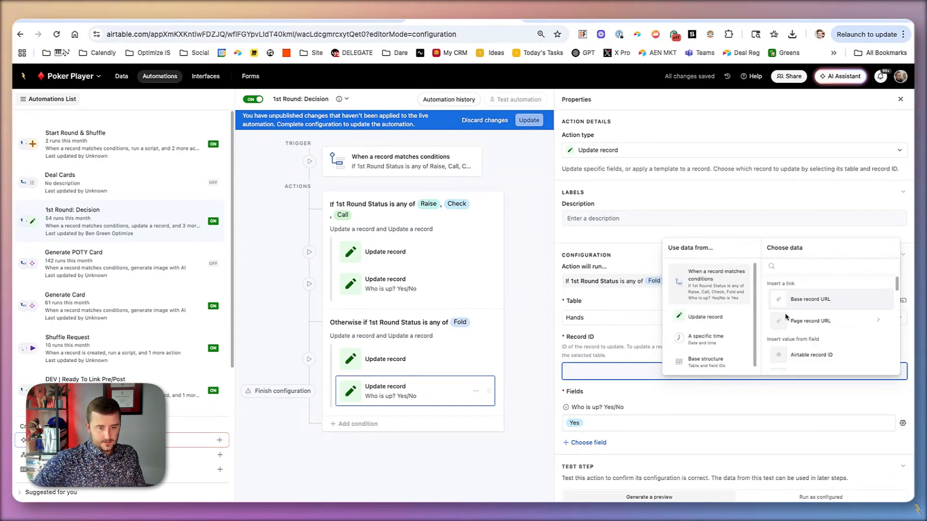
scroll(820, 320, "down", 5)
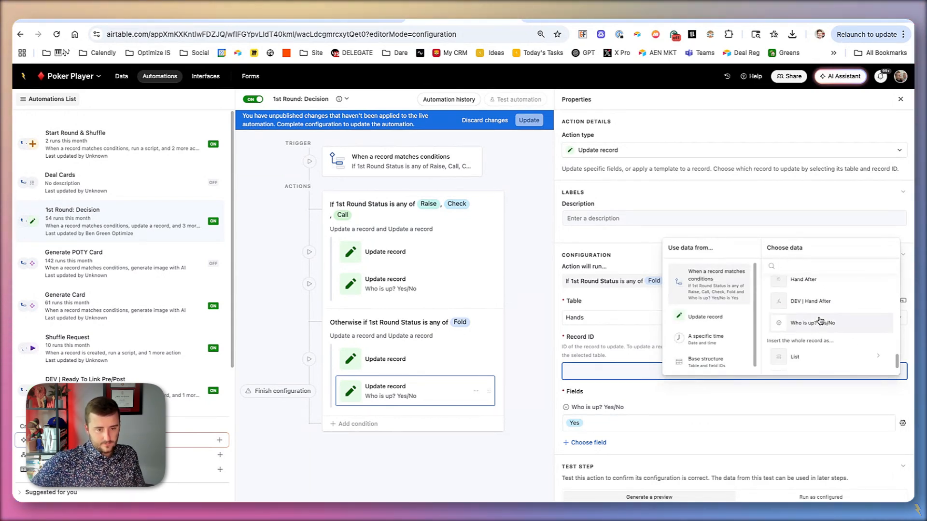
left_click(799, 295)
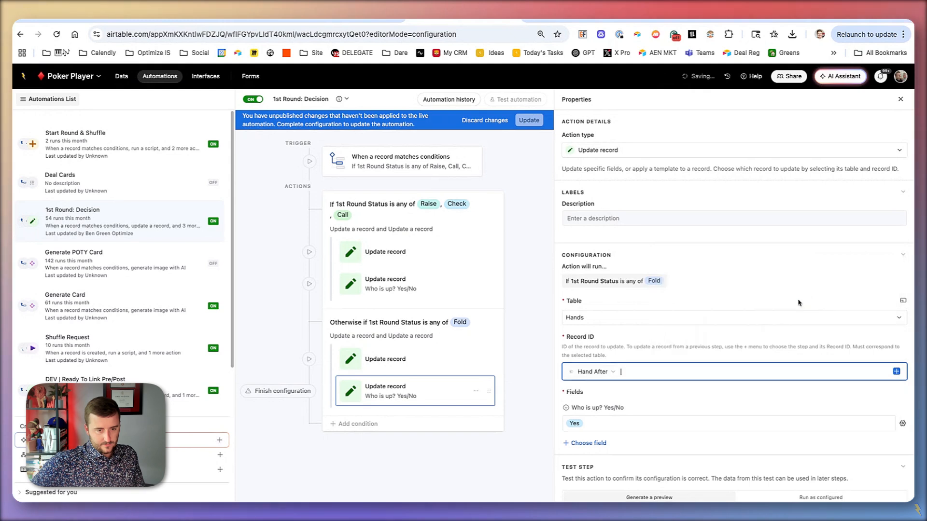
left_click(608, 372)
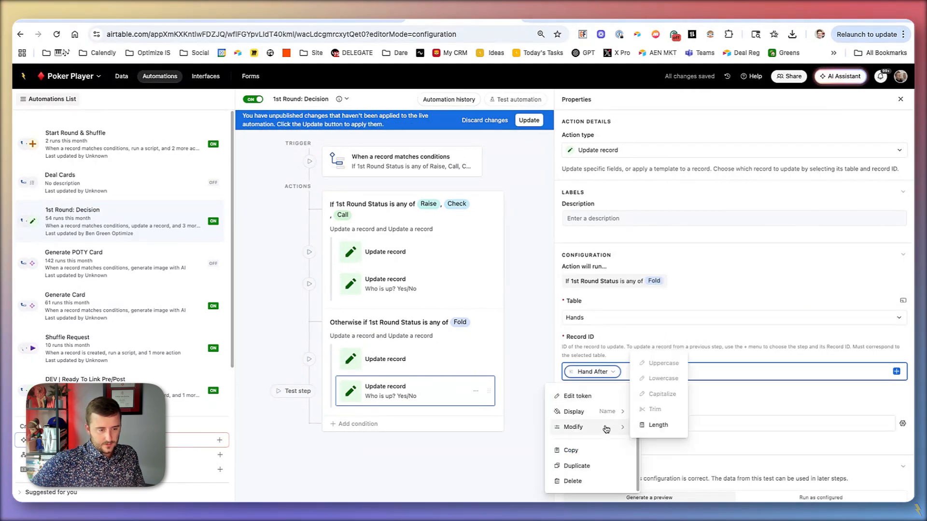
mouse_move(611, 415)
left_click(662, 426)
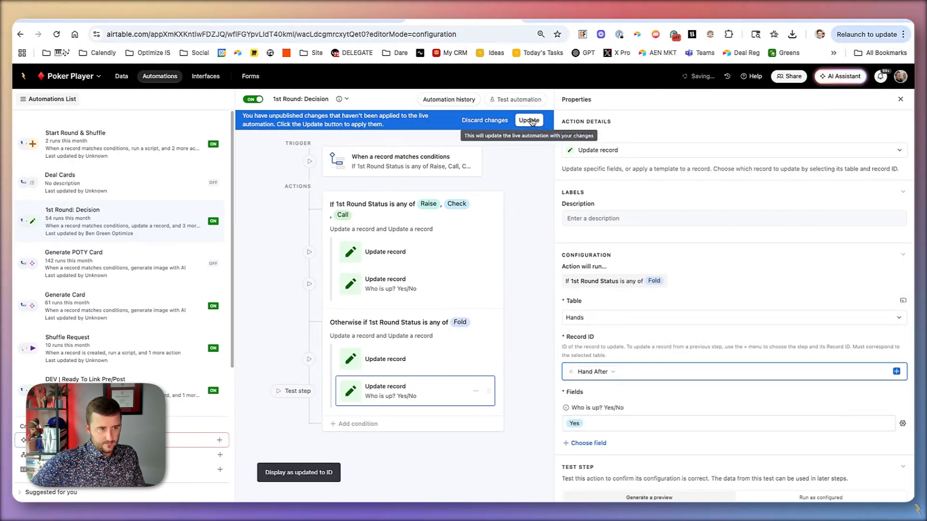
left_click(529, 120)
Check the "Who is up? Yes/No" values of the hands in the Hands table, and return to the automations.
left_click(121, 77)
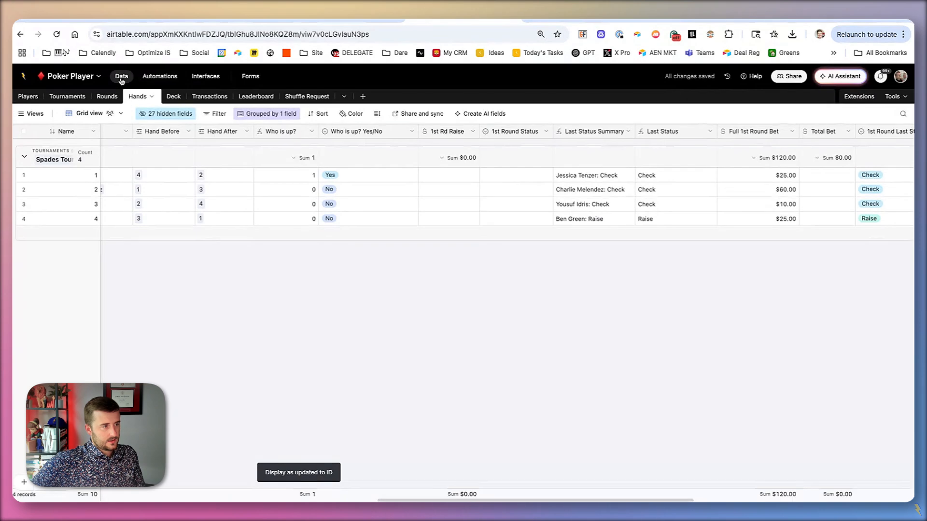
left_click_drag(351, 181, 363, 229)
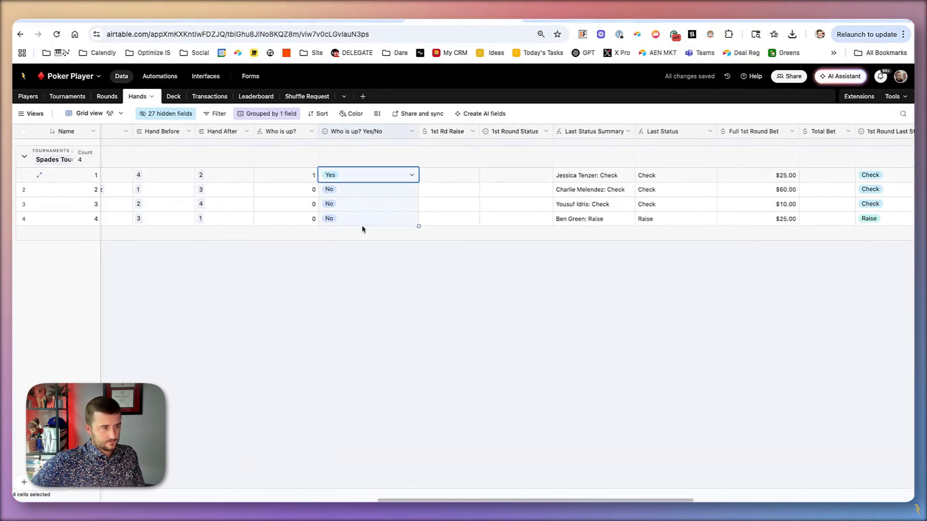
left_click(160, 76)
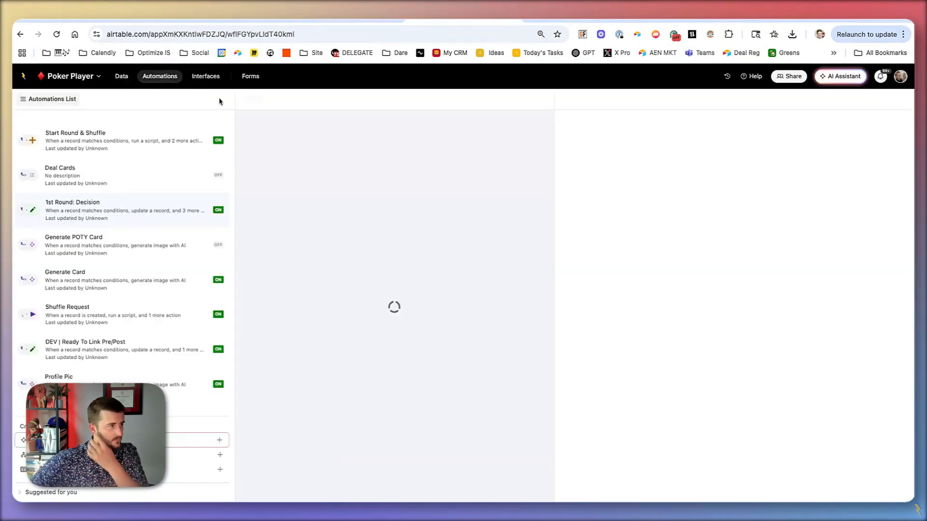
Set "Who is up? Yes/No" to No in the first Update record action of the Raise, Check, Call branch.
left_click(424, 282)
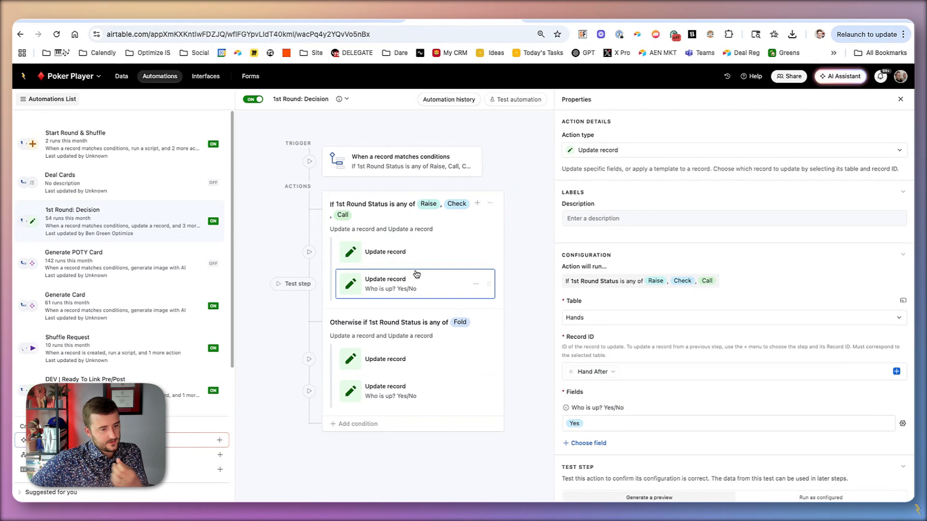
left_click(404, 253)
scroll(624, 392, "down", 4)
left_click(624, 392)
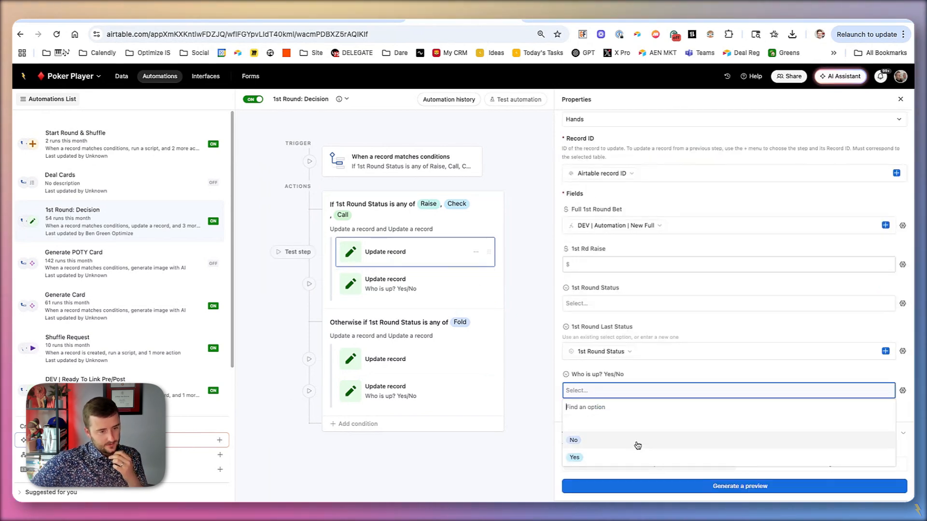
left_click(628, 452)
Set "Who is up? Yes/No" to No in the Fold branch's first Update record action and publish the automation changes.
left_click(413, 362)
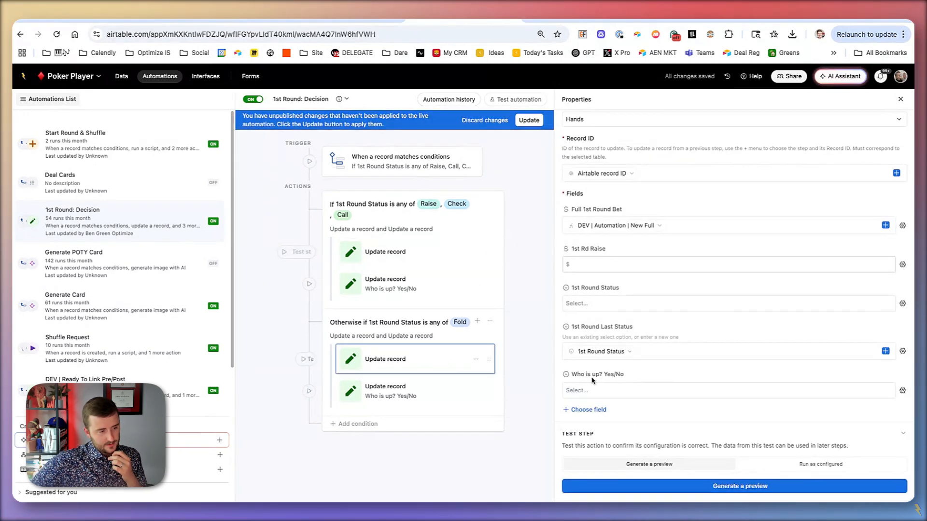
left_click(657, 391)
left_click(602, 439)
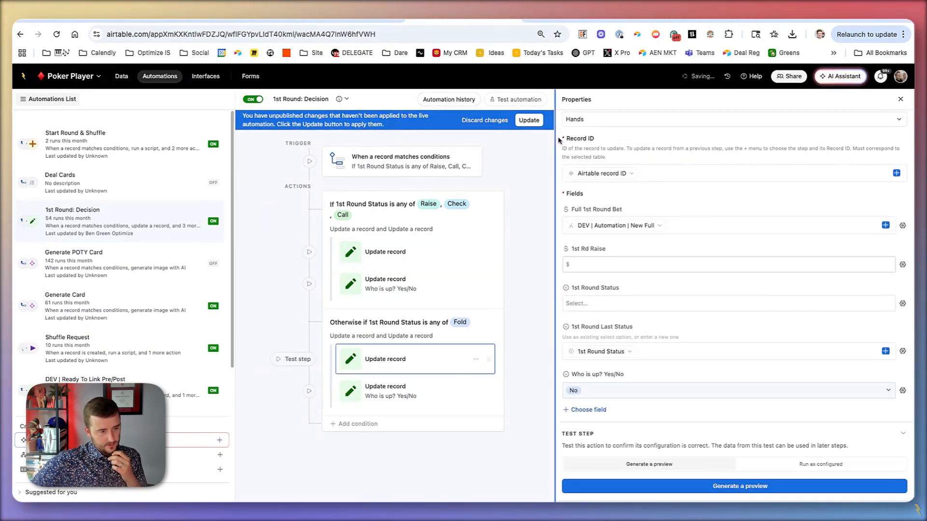
left_click(529, 121)
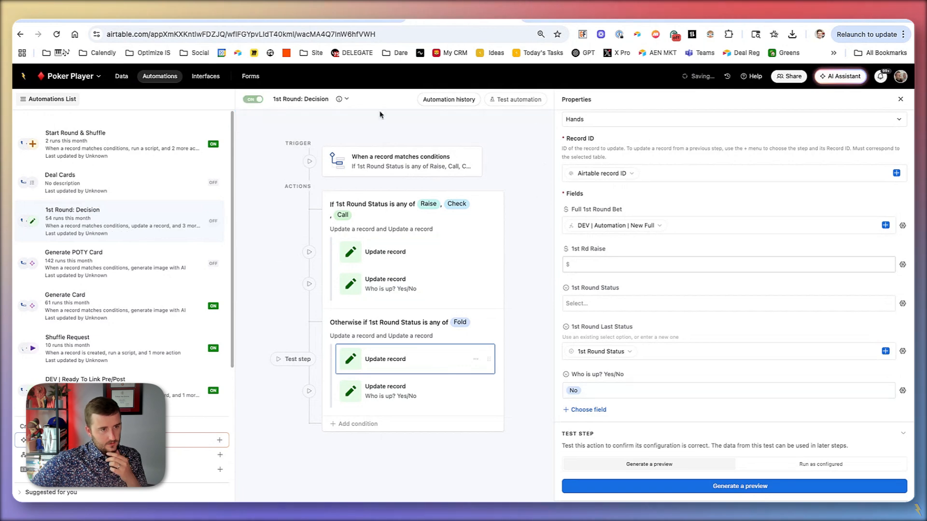
Clear the "Who is up? Yes/No" values of all four hands in the Hands table.
left_click(122, 77)
left_click(370, 172)
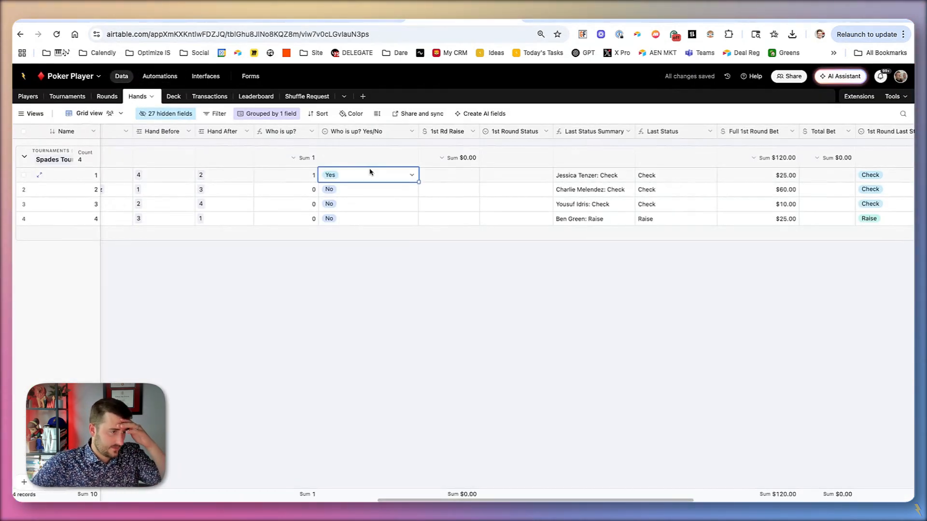
key("shift+Down")
key("shift+Down")
key("shift+Down")
key("Delete")
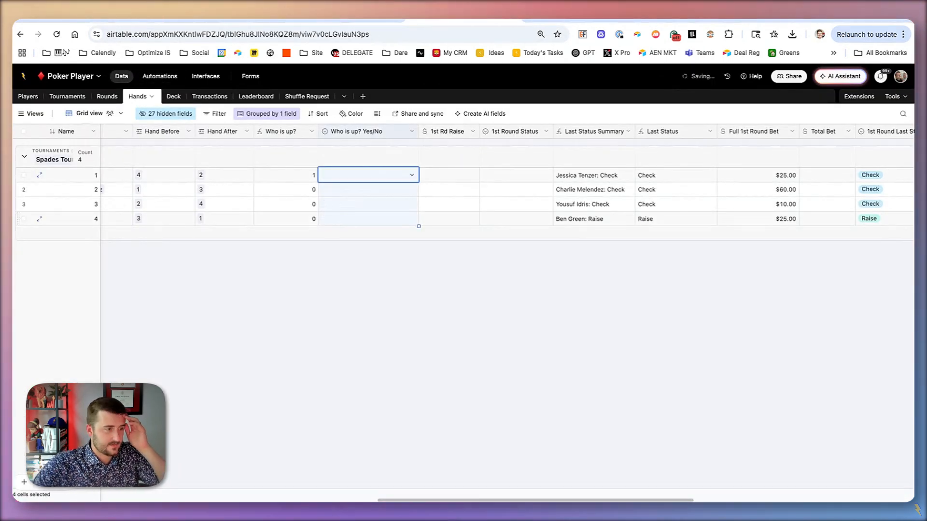
Set "Who is up? Yes/No" to Yes for hand 1 and to No for hands 2, 3 and 4.
left_click(383, 175)
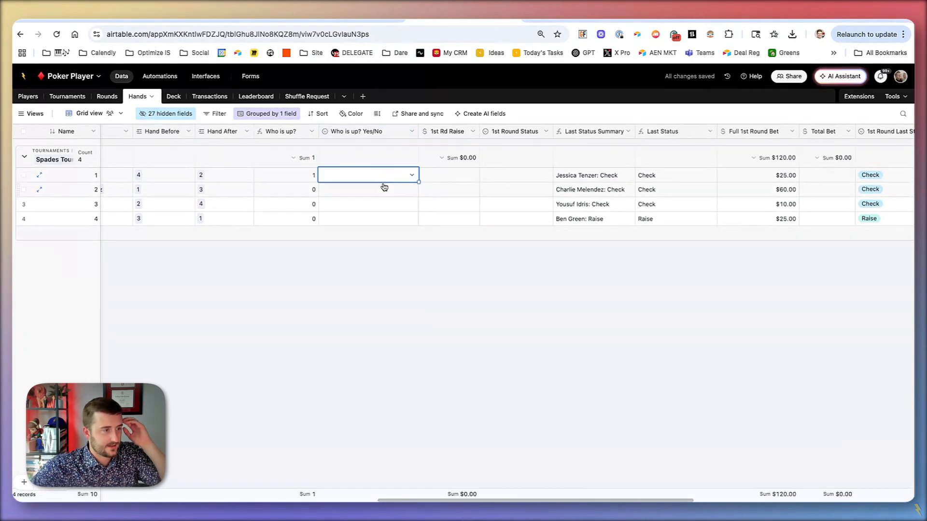
left_click(361, 180)
left_click(370, 238)
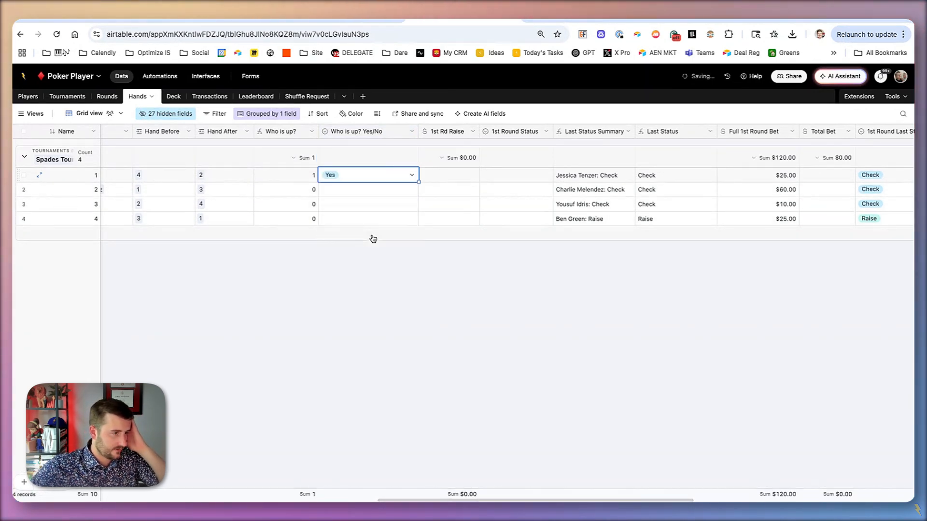
double_click(358, 189)
left_click(346, 242)
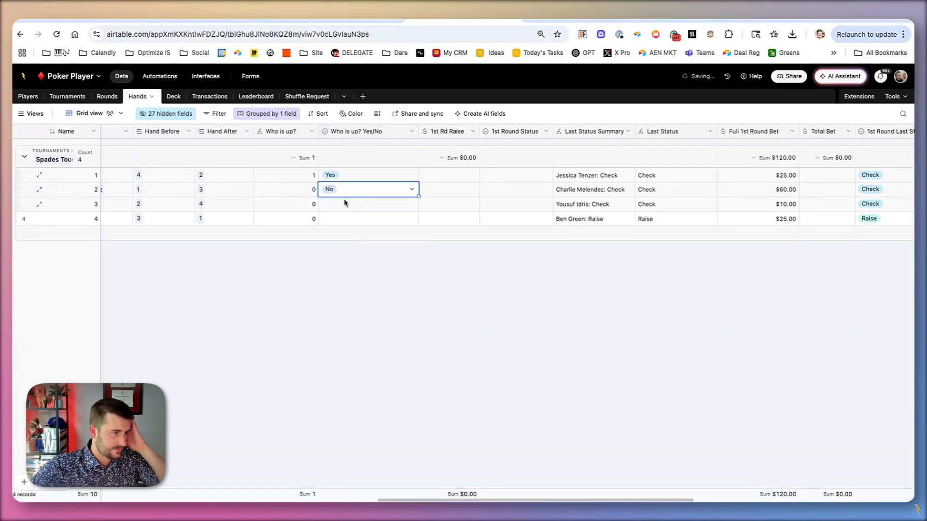
left_click(343, 204)
left_click(343, 203)
left_click(351, 251)
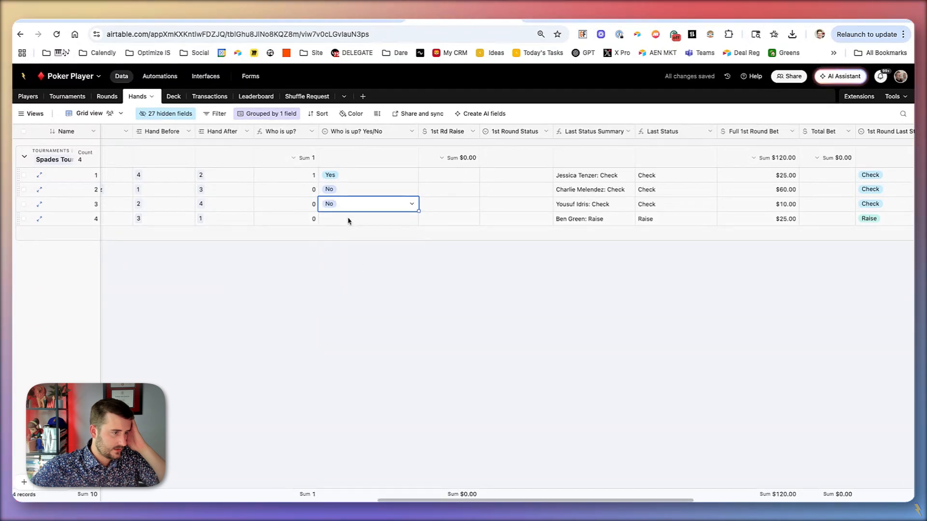
double_click(348, 220)
left_click(357, 265)
Clear the Full 1st Round Bet, Total Bet and 1st Round Last Status values of all four hands.
left_click(782, 176)
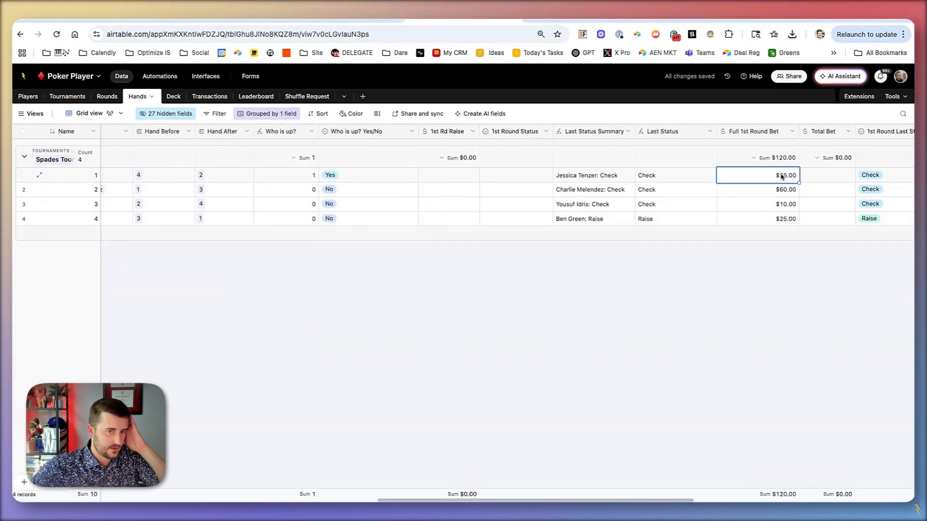
key("shift+Right")
key("shift+Right")
key("shift+Down")
key("shift+Down")
key("shift+Down")
key("Delete")
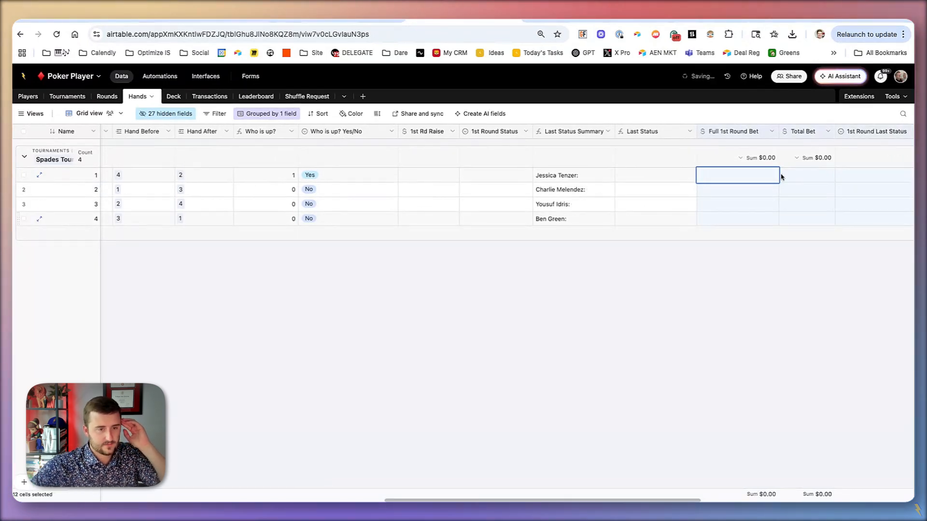
left_click(637, 265)
Run the decision automation on hands 1 and 2 by setting each one's 1st Round Status to Check.
scroll(638, 265, "right", 3)
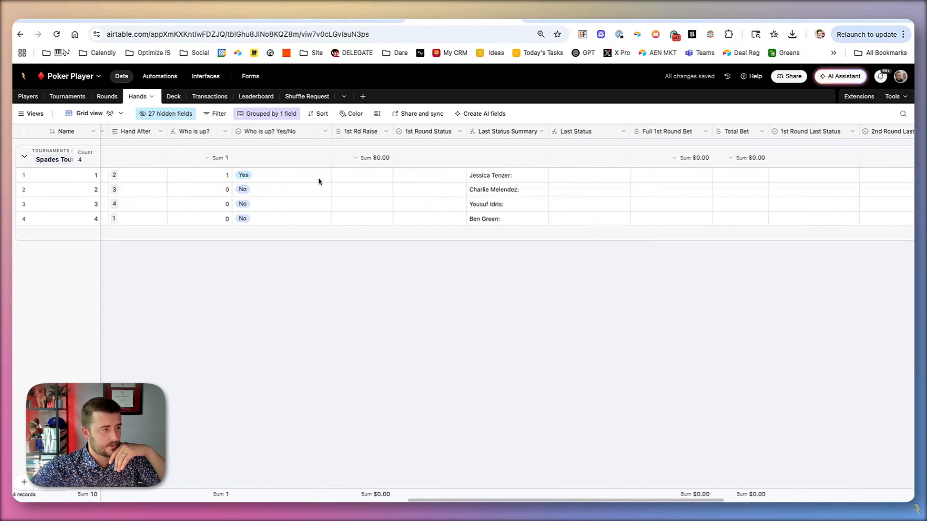
left_click(406, 177)
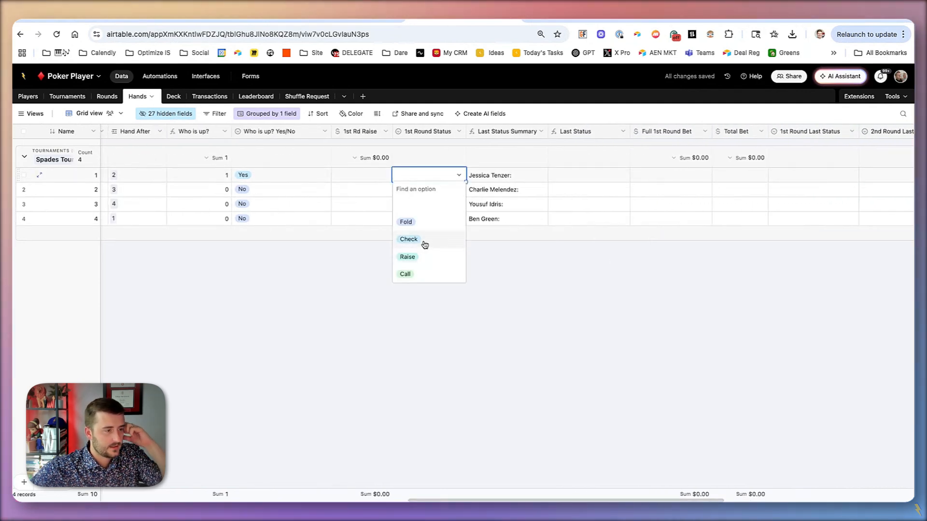
left_click(425, 245)
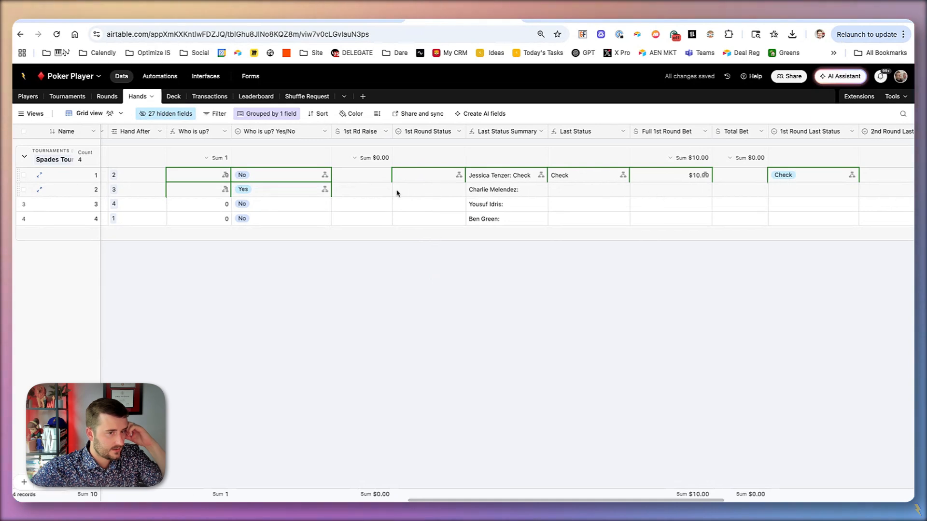
left_click(429, 189)
left_click(429, 189)
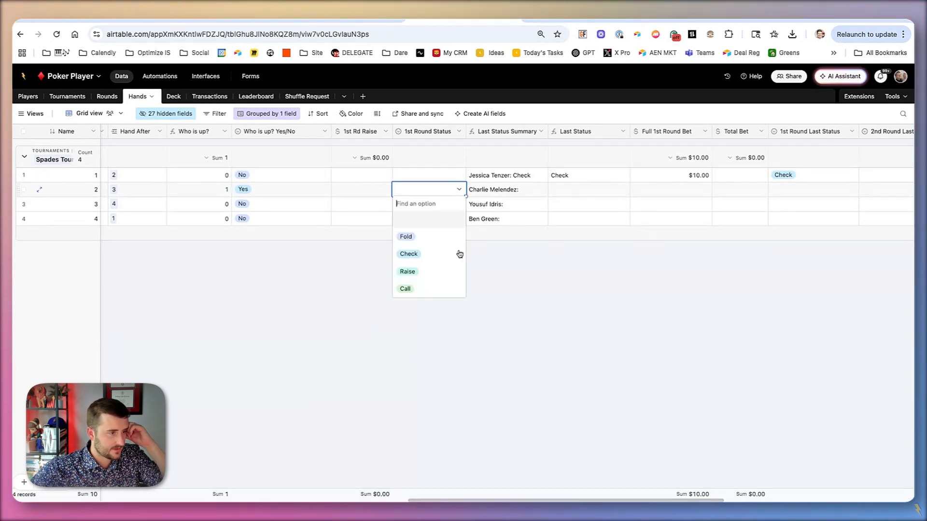
left_click(444, 254)
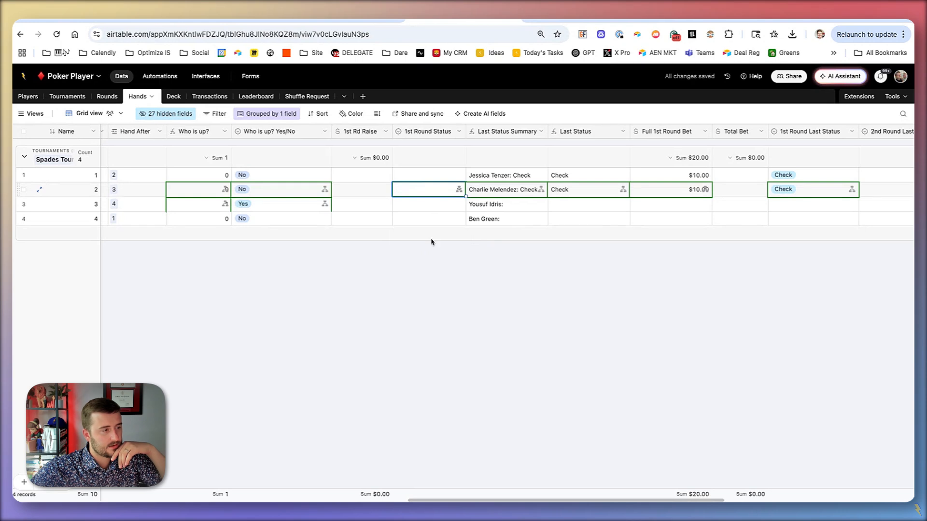
Enter a 1st Rd Raise of $25 for hand 3 and set its 1st Round Status to Raise.
double_click(422, 207)
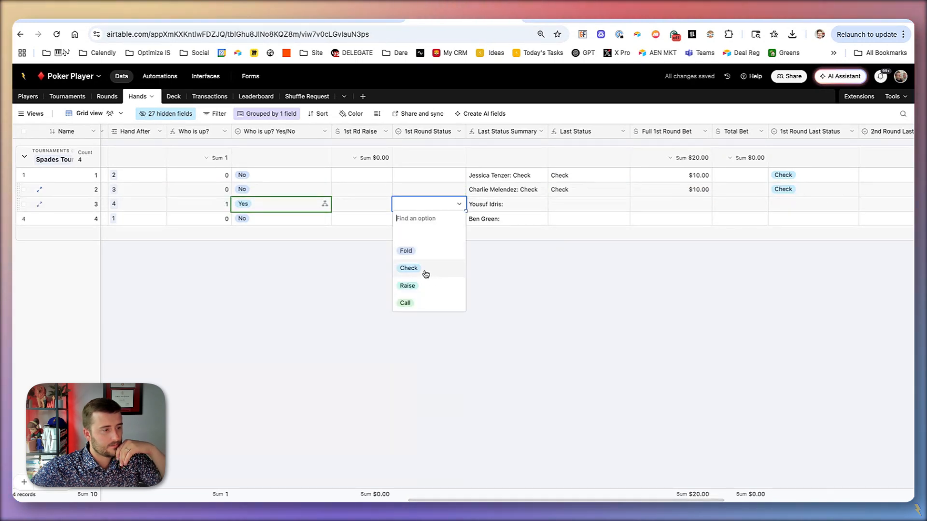
left_click(357, 208)
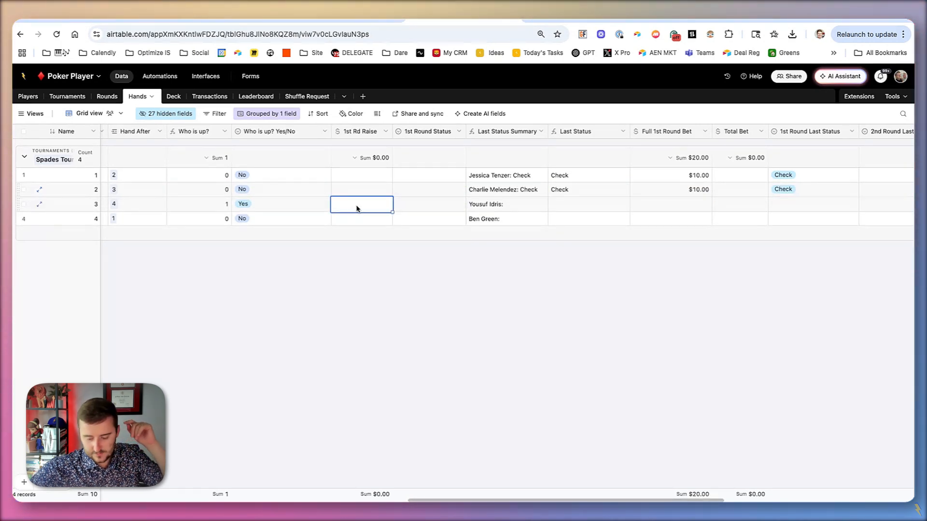
type("25")
key("Tab")
key("Return")
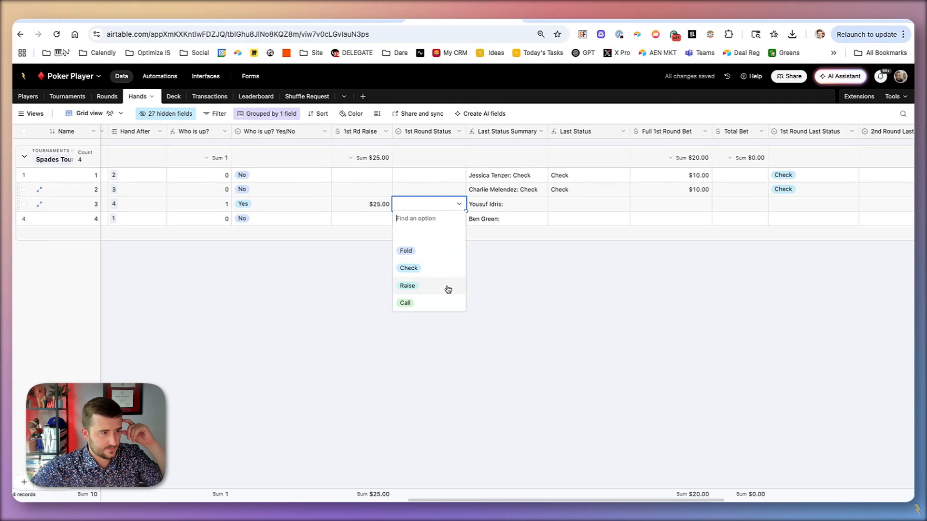
left_click(448, 290)
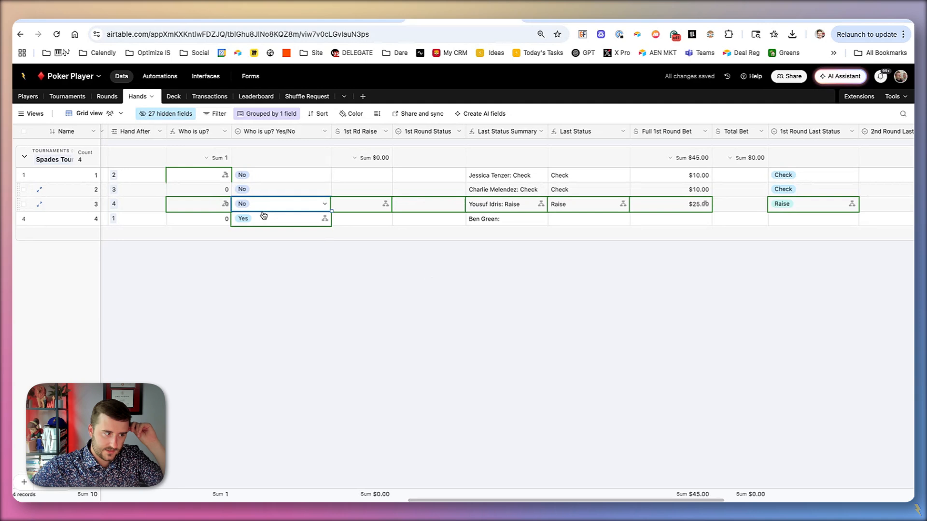
Continue the betting round by setting 1st Round Status to Check for hand 4, followed by hand 1.
left_click(215, 175)
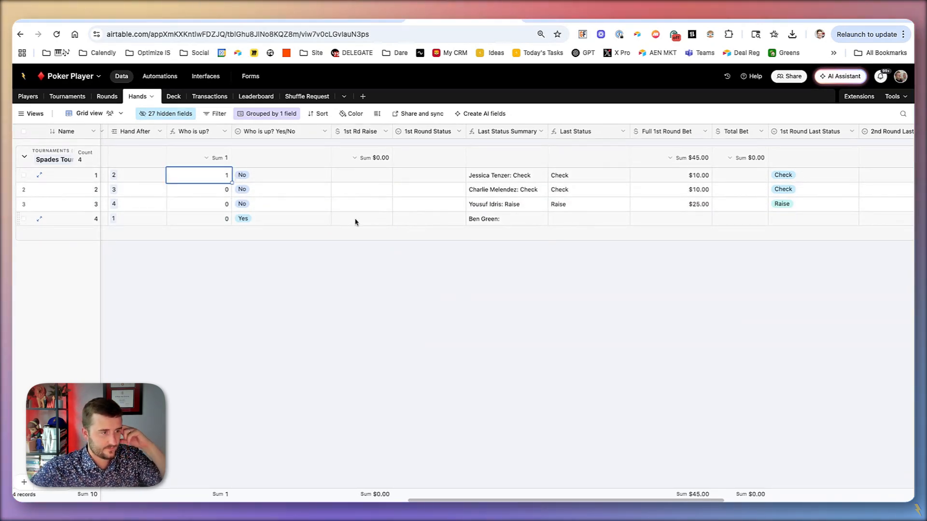
double_click(418, 220)
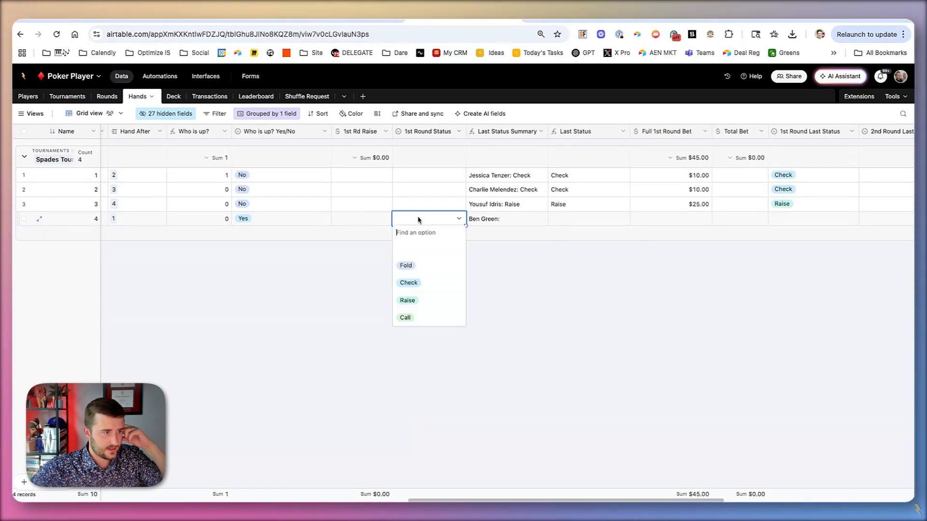
left_click(433, 282)
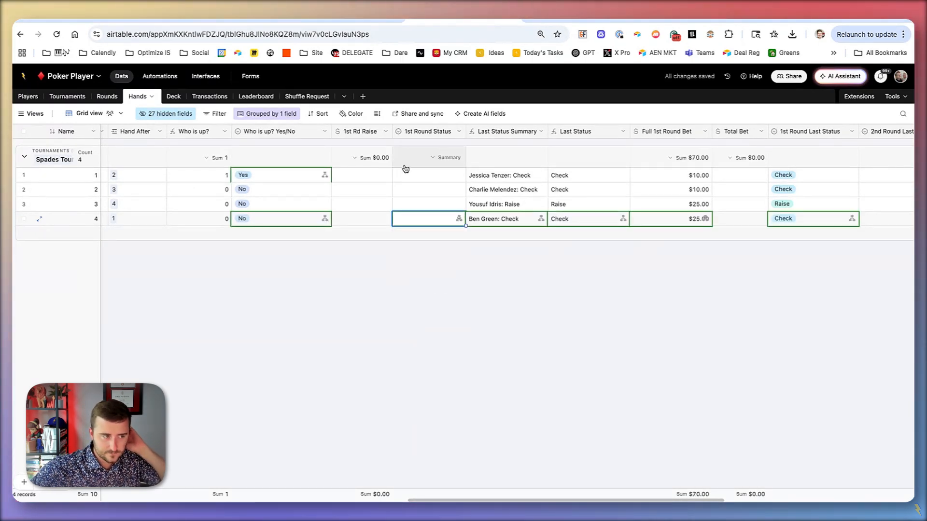
left_click(429, 176)
left_click(429, 176)
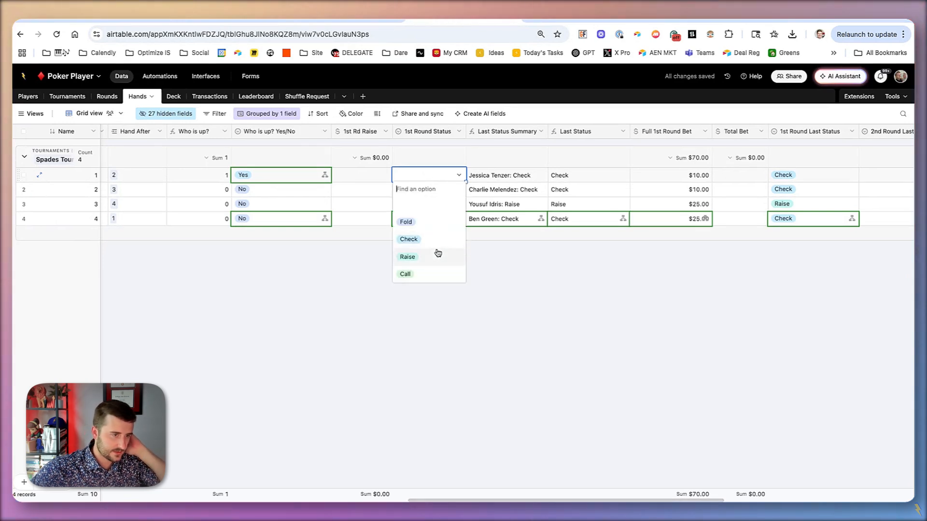
left_click(429, 247)
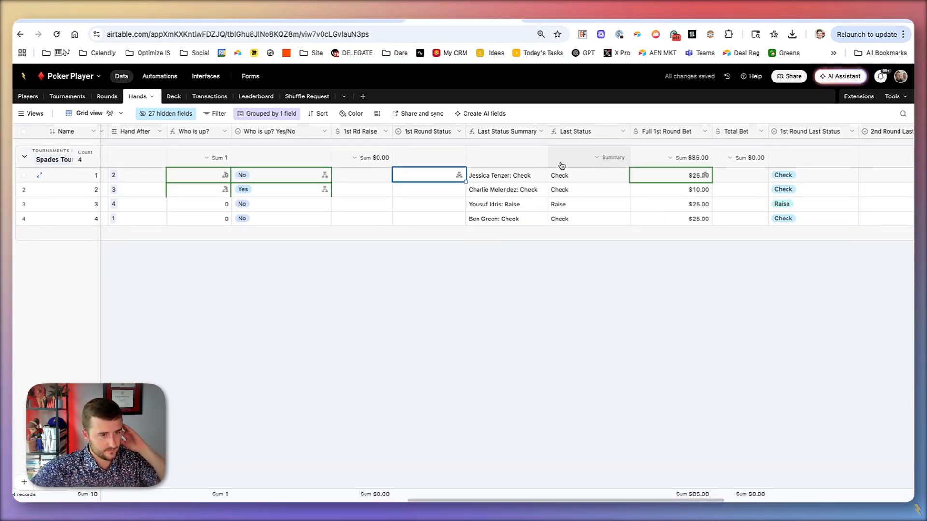
Test the Fold branch by setting hand 2's 1st Round Status to Fold.
left_click(447, 192)
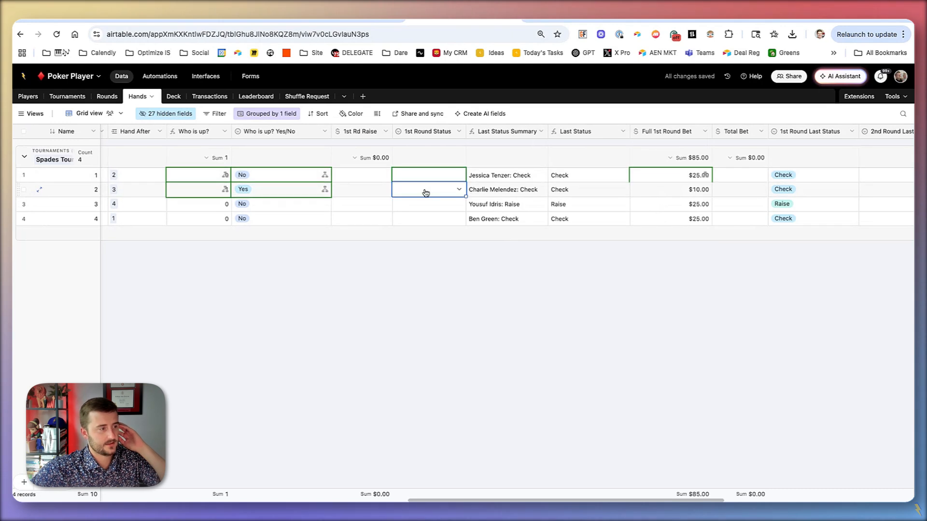
left_click(424, 193)
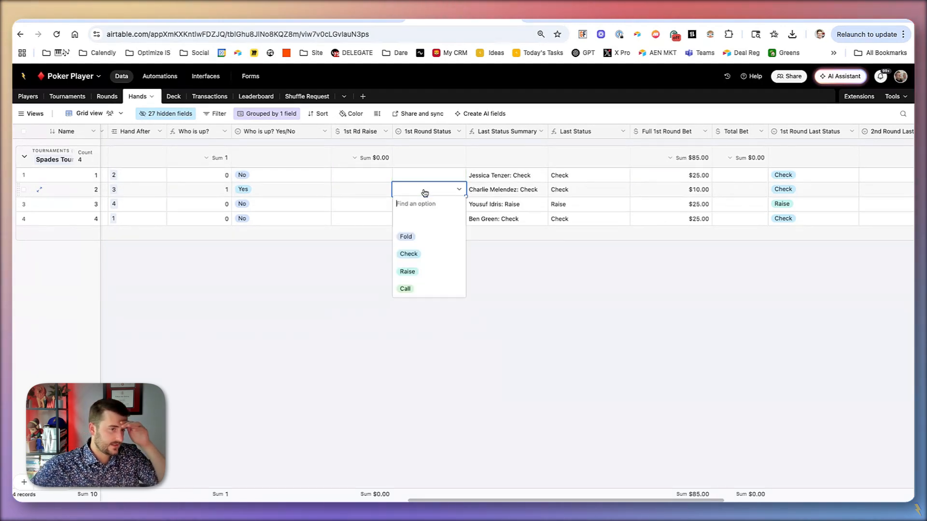
left_click(422, 242)
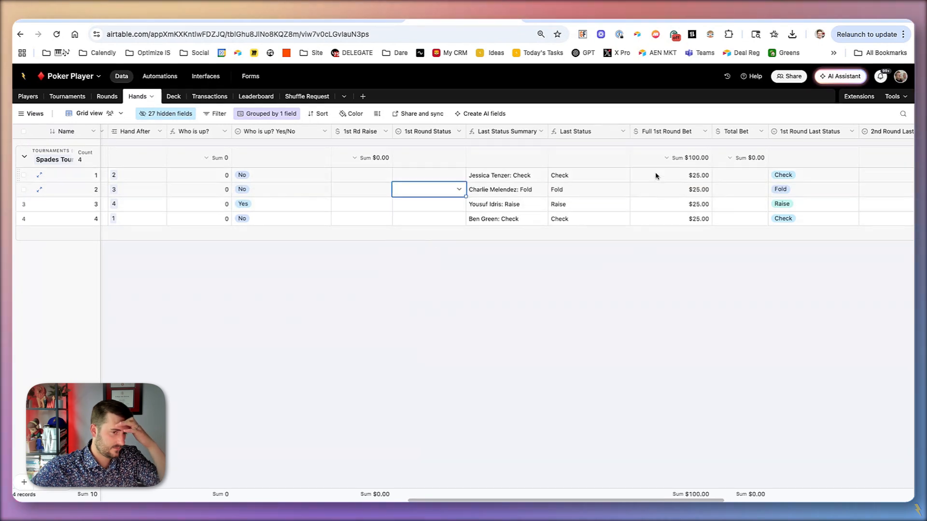
Reset the tested round by emptying Full 1st Round Bet, Total Bet and 1st Round Last Status for all four hands.
left_click_drag(667, 181, 740, 219)
key("shift+Right")
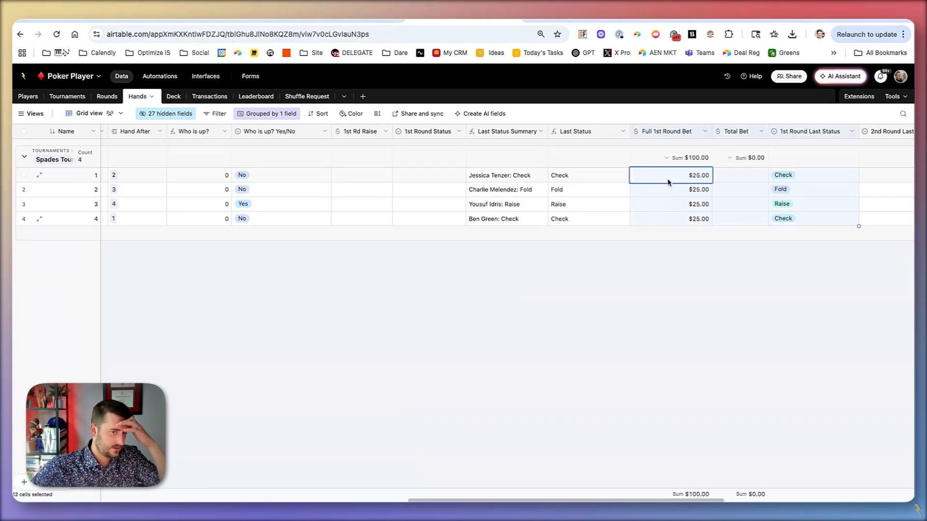
key("Delete")
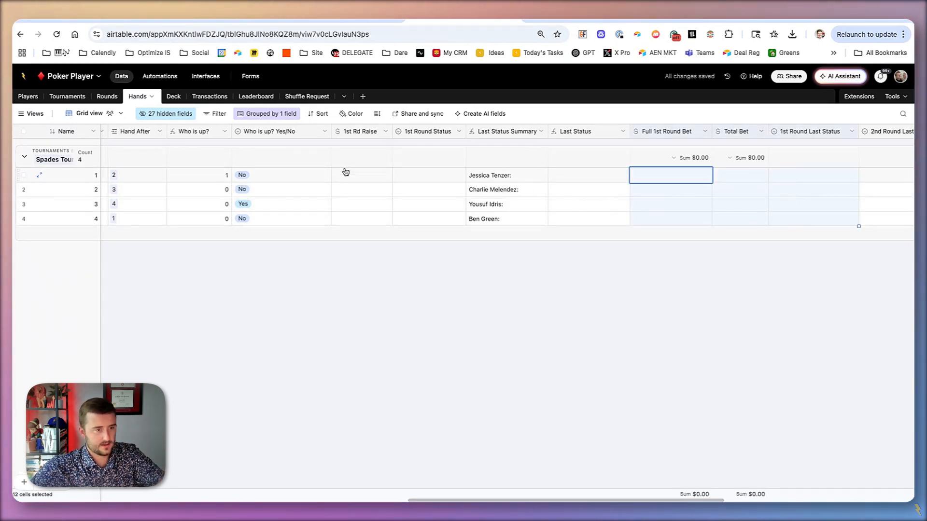
Set hand 1's 1st Round Status to Check in the reset round.
left_click(348, 177)
left_click(425, 177)
left_click(425, 178)
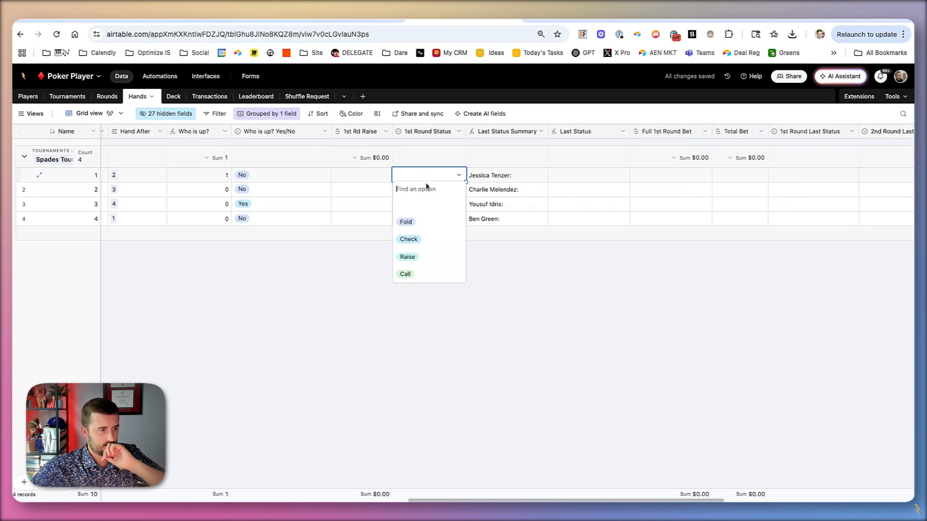
left_click(433, 243)
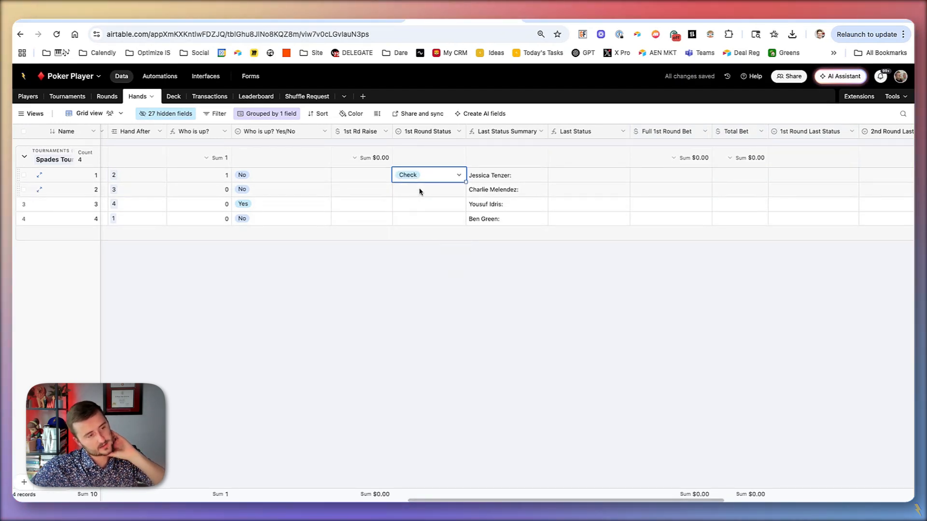
Correct the turn marker by setting "Who is up? Yes/No" to Yes for hand 1 and No for hand 3.
double_click(260, 179)
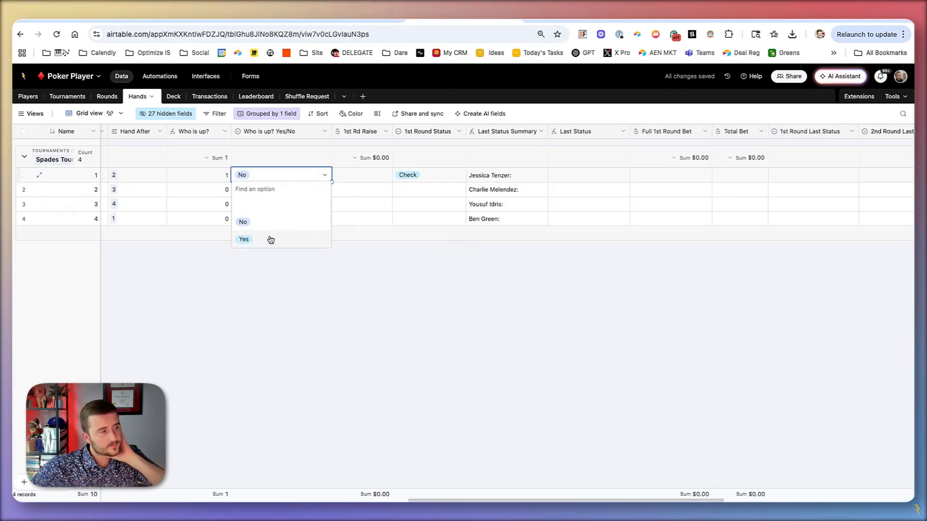
left_click(270, 240)
left_click(263, 205)
left_click(262, 205)
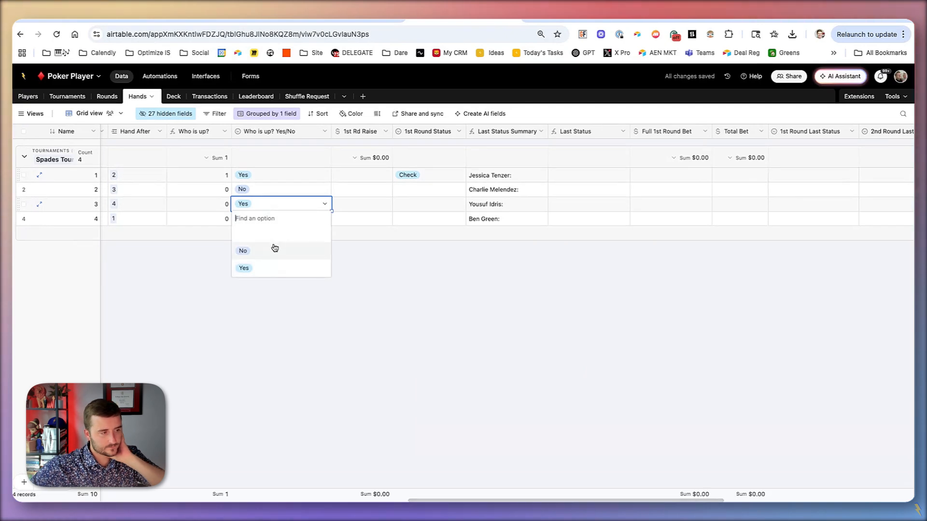
left_click(275, 249)
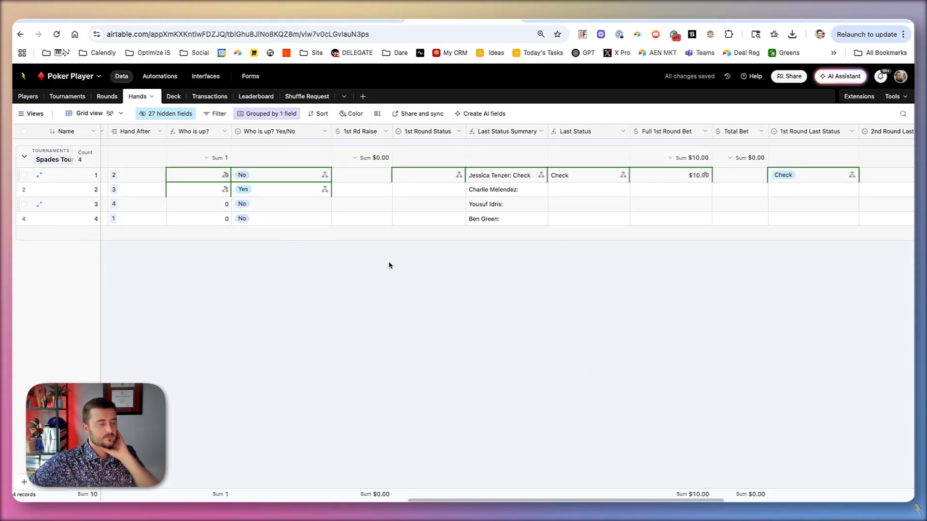
Test a raise on hand 2 by setting 1st Rd Raise to 25 and 1st Round Status to Check.
left_click(376, 193)
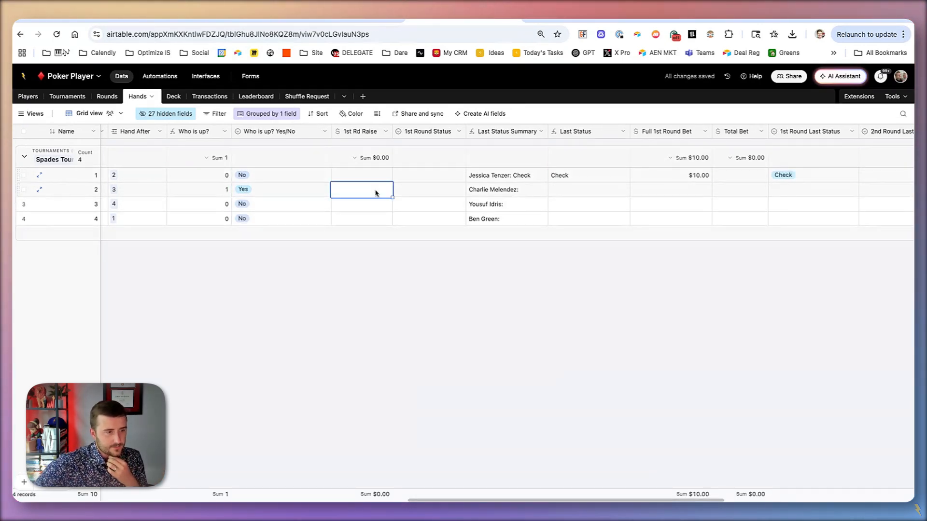
type("25")
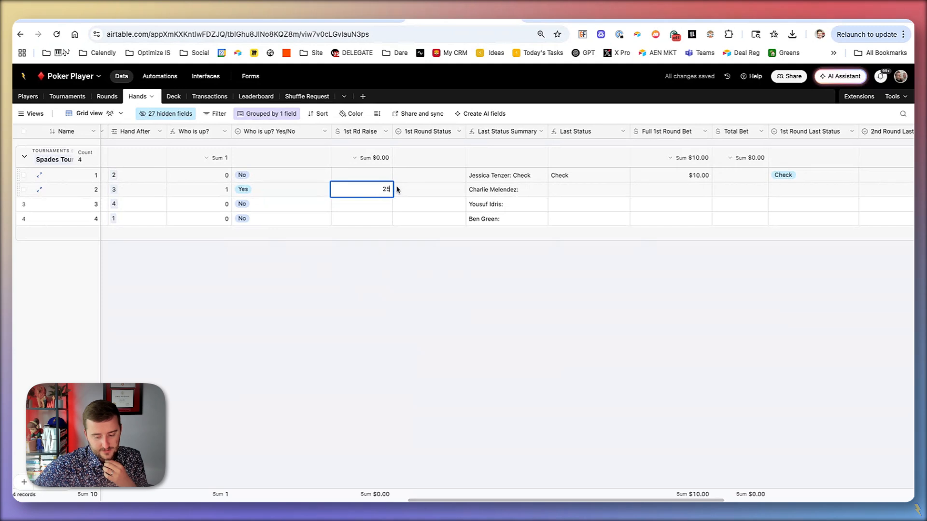
left_click(398, 189)
left_click(410, 191)
left_click(439, 255)
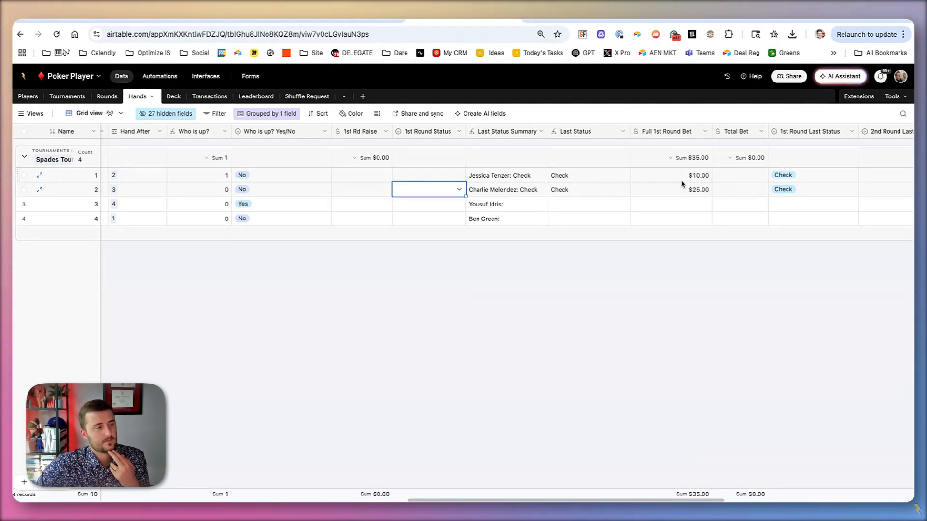
Set 1st Round Status to Check for hand 3 and hand 4.
left_click(696, 190)
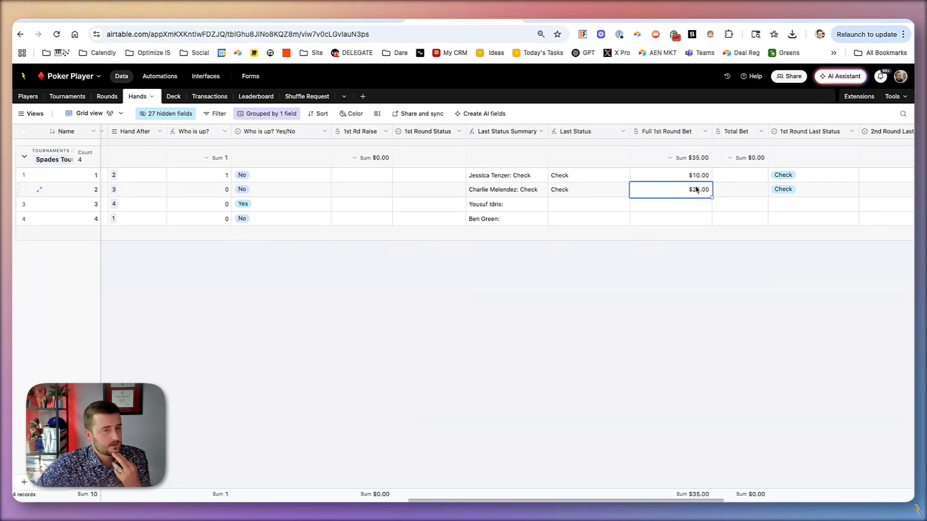
left_click(451, 191)
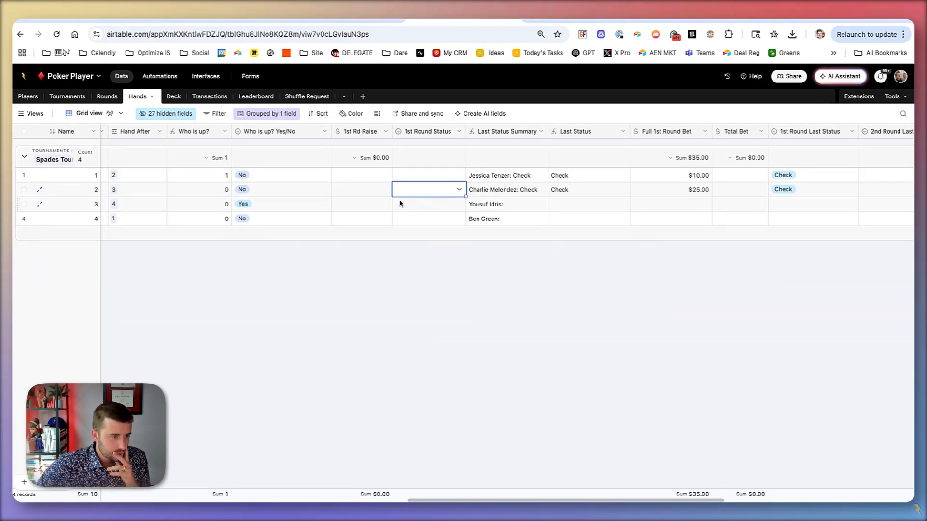
left_click(383, 206)
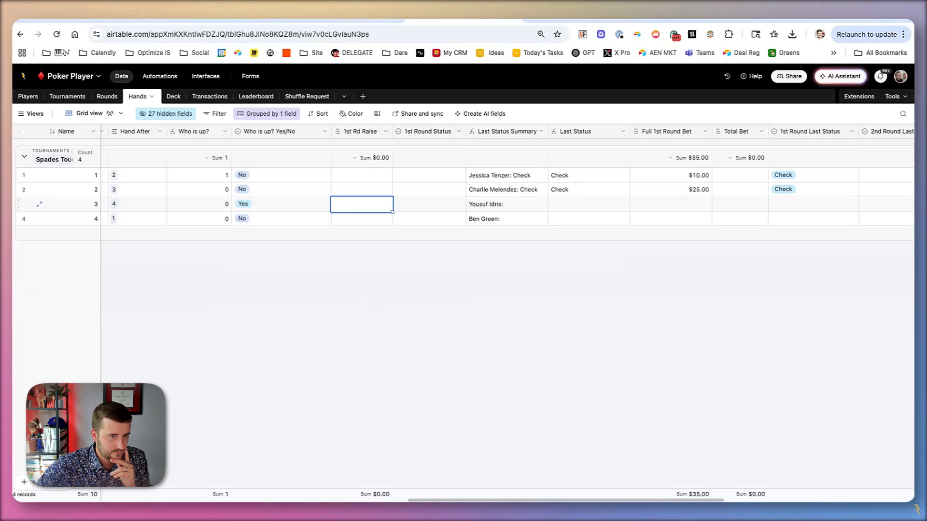
double_click(404, 204)
left_click(435, 274)
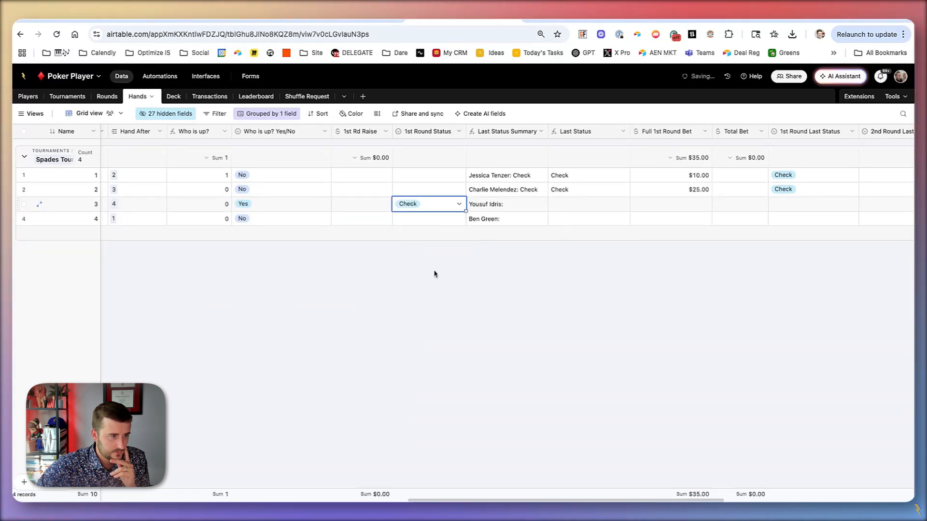
double_click(424, 221)
left_click(443, 283)
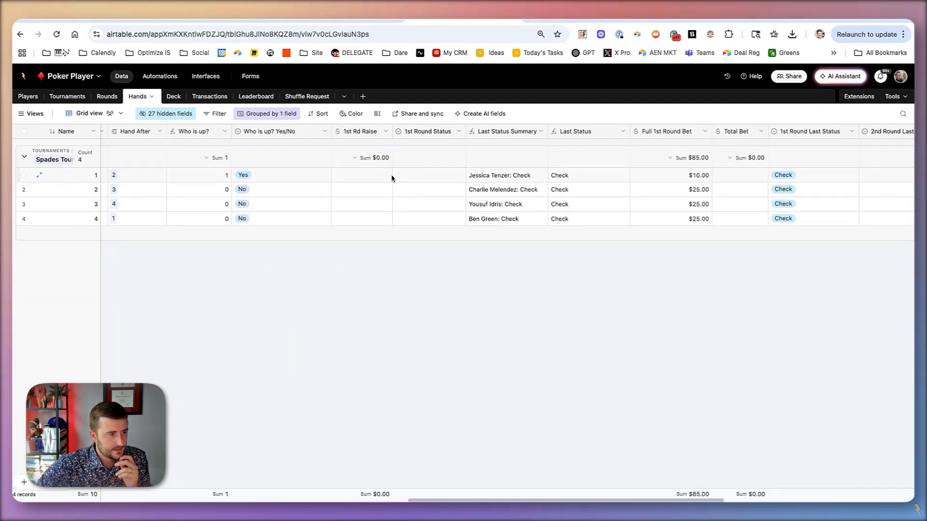
Set hand 1's 1st Rd Raise to 50 and its 1st Round Status to Check, then check its Full 1st Round Bet.
left_click(375, 179)
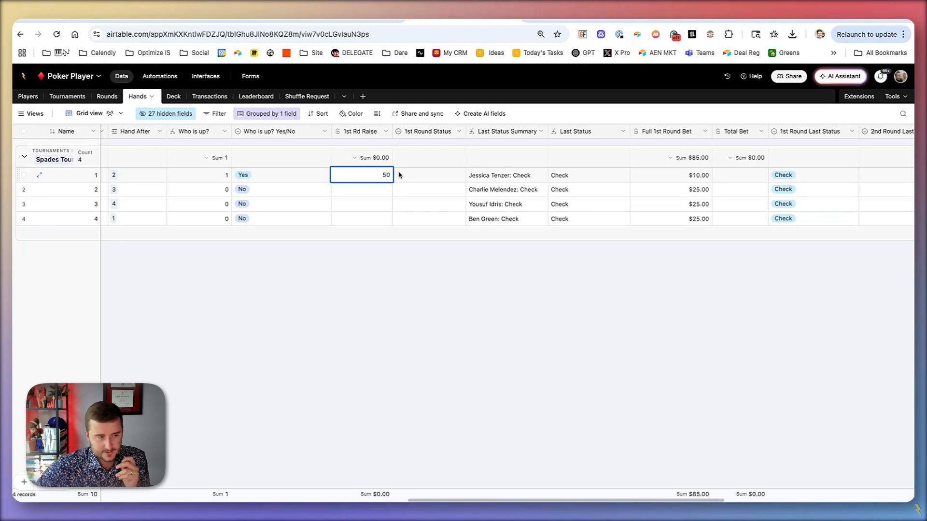
left_click(398, 174)
left_click(398, 174)
left_click(419, 240)
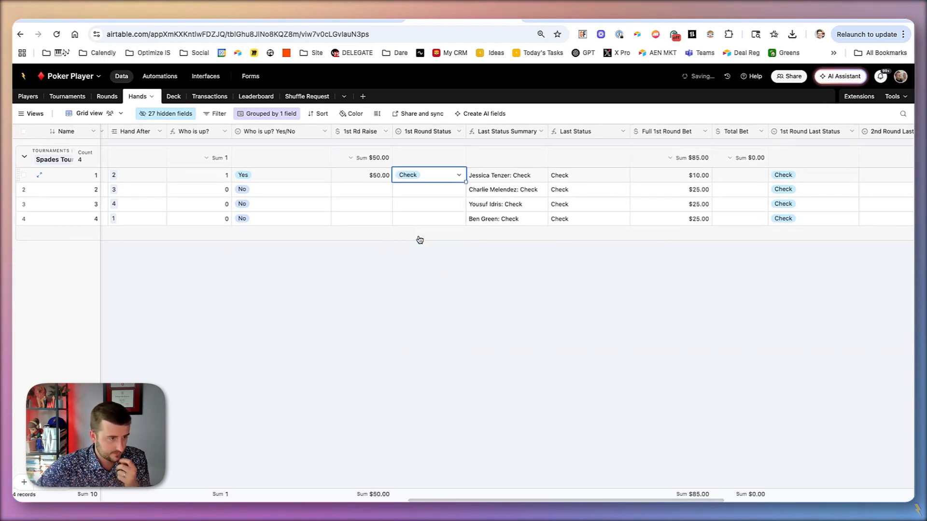
left_click(673, 176)
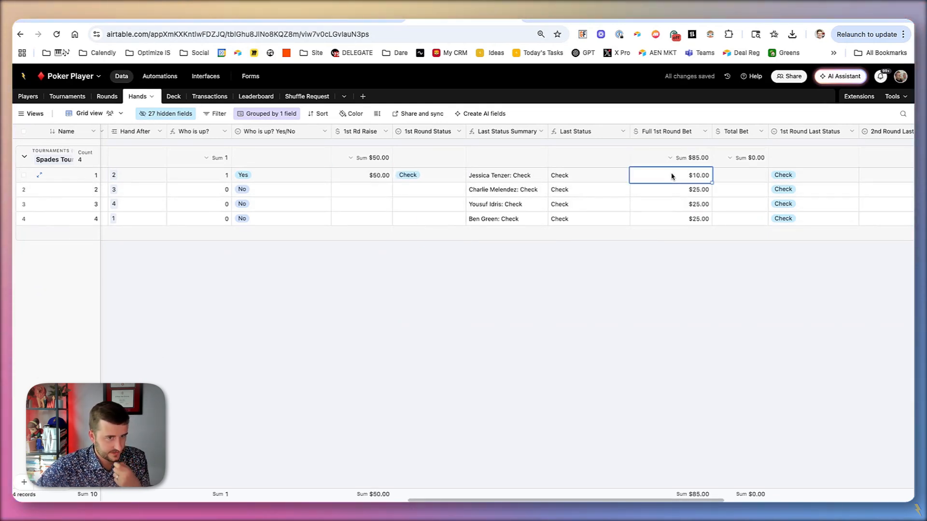
left_click(606, 188)
Set hand 2's 1st Round Status to Fold.
left_click(378, 193)
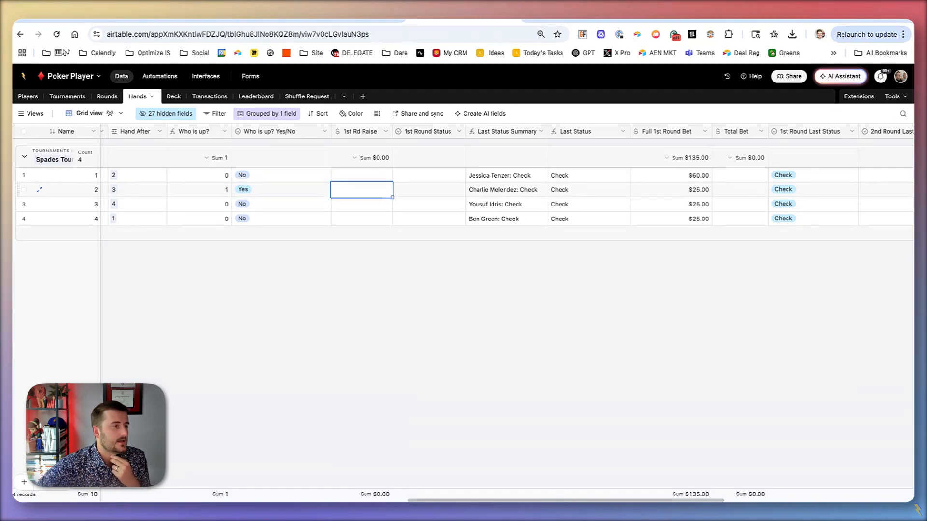
left_click(420, 191)
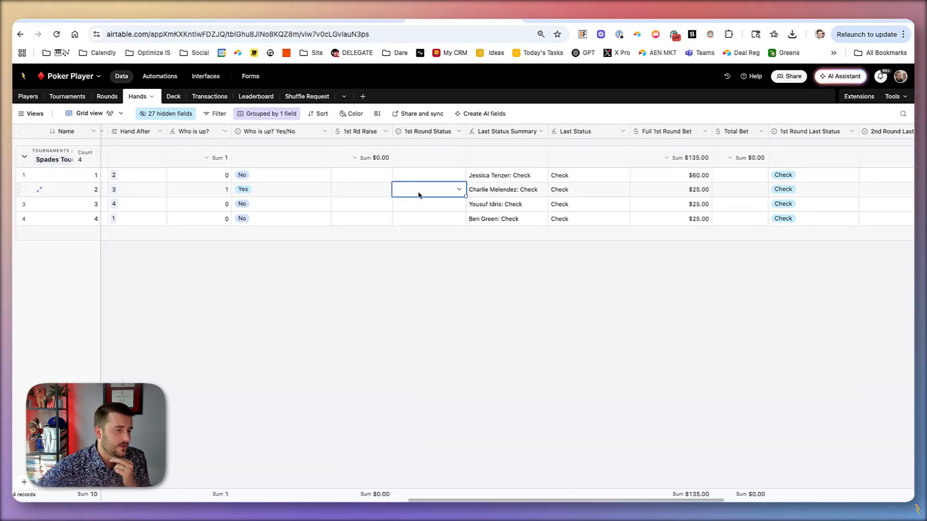
left_click(420, 191)
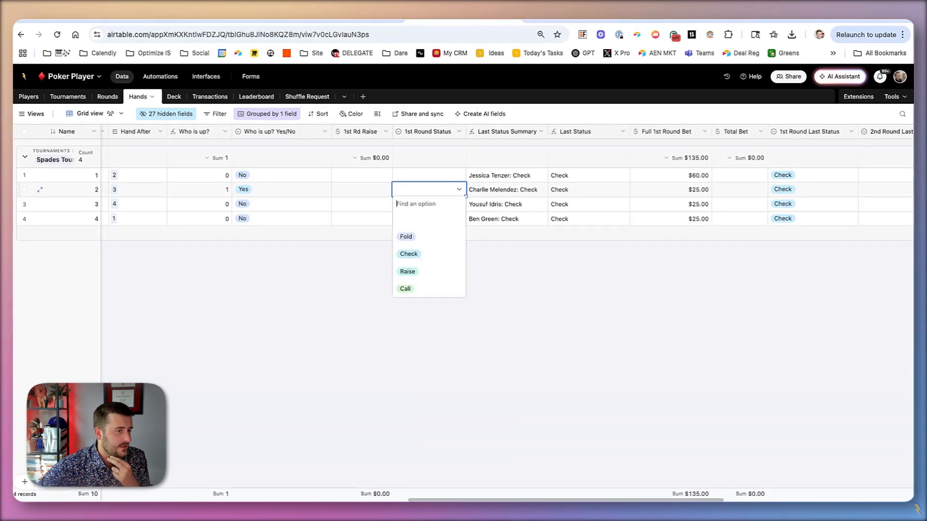
left_click(406, 236)
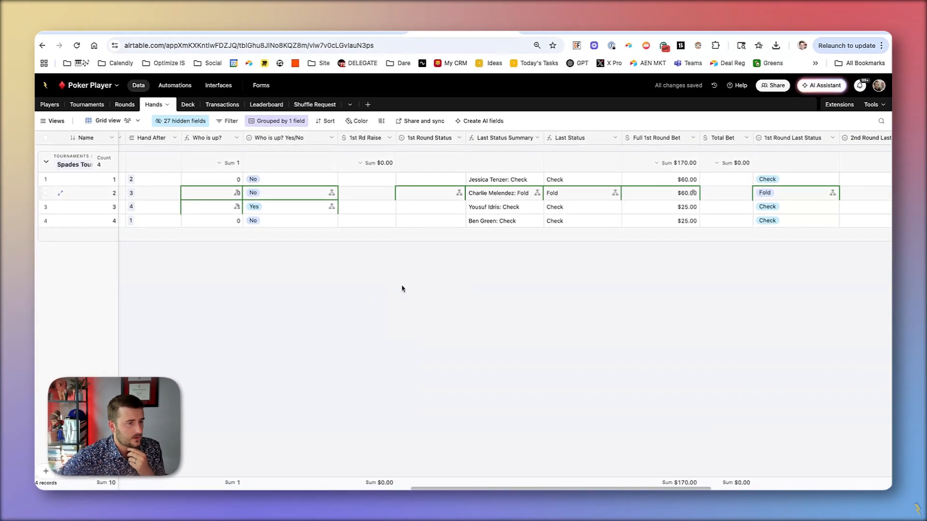
Examine hand 2's revision history for the field changes the automation made after the fold, especially Full 1st Round Bet.
left_click(526, 195)
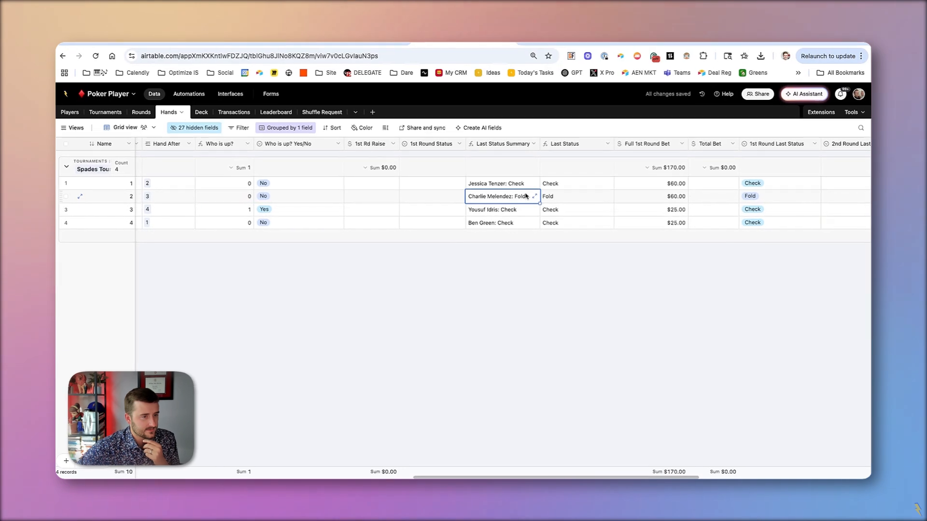
key("space")
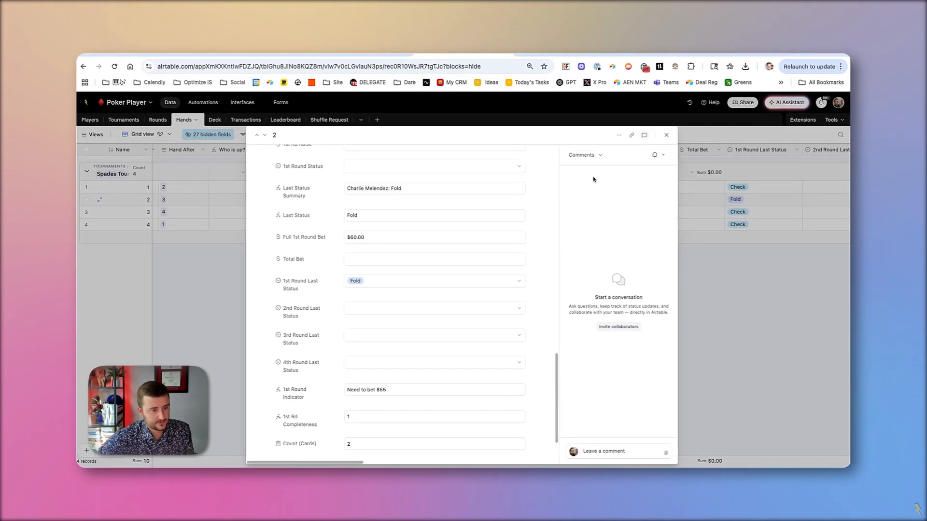
left_click(587, 154)
left_click(596, 201)
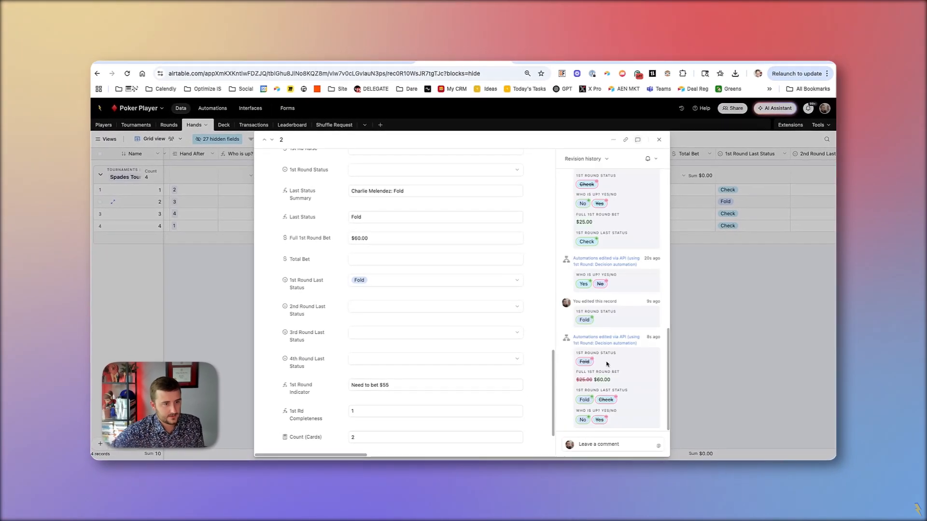
left_click_drag(600, 381, 613, 381)
key("Escape")
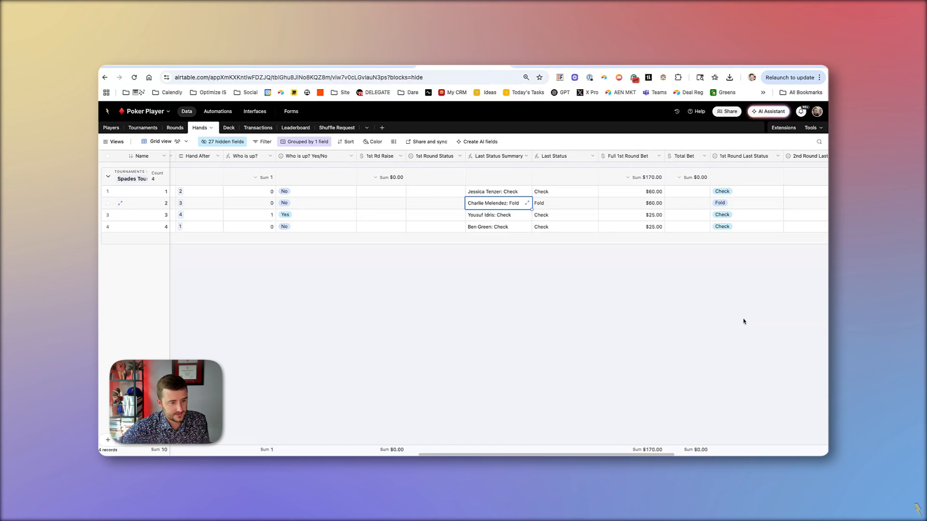
Set hand 3's 1st Rd Raise to 70 and its 1st Round Status to Raise.
left_click(441, 208)
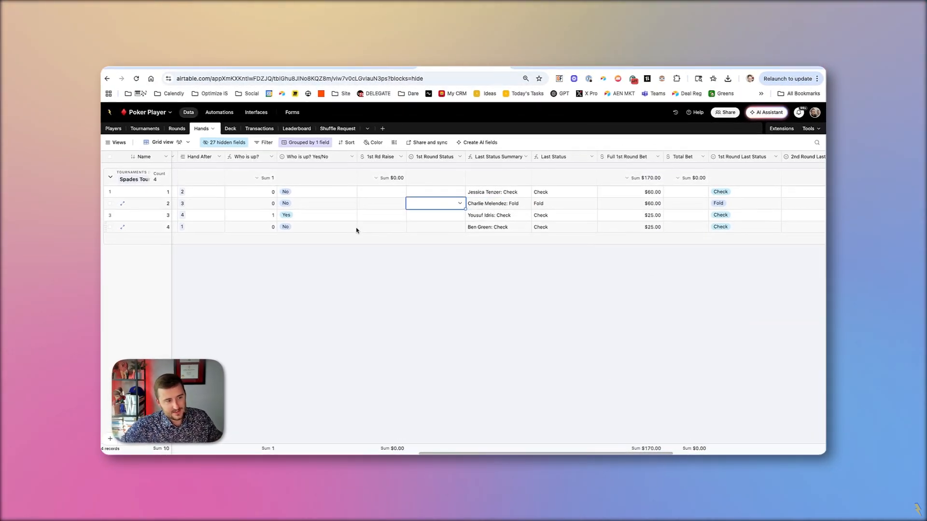
left_click(338, 216)
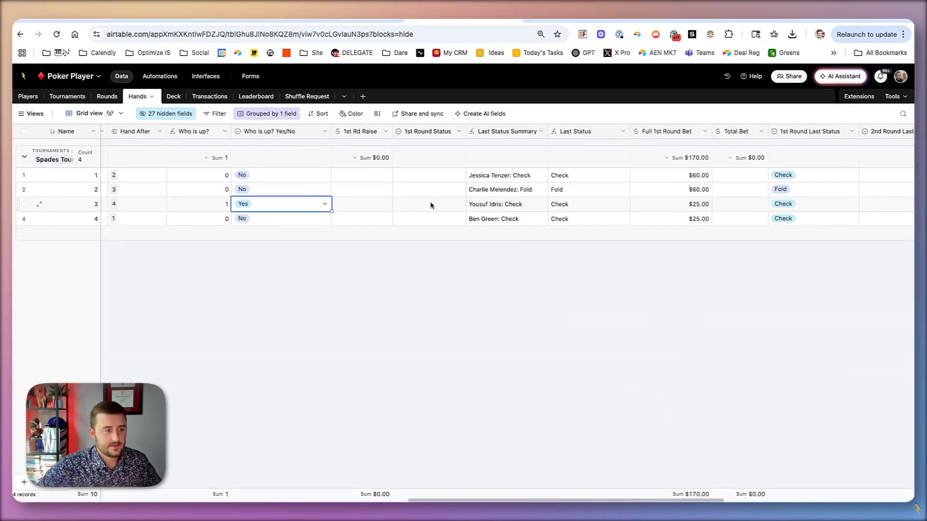
left_click(431, 205)
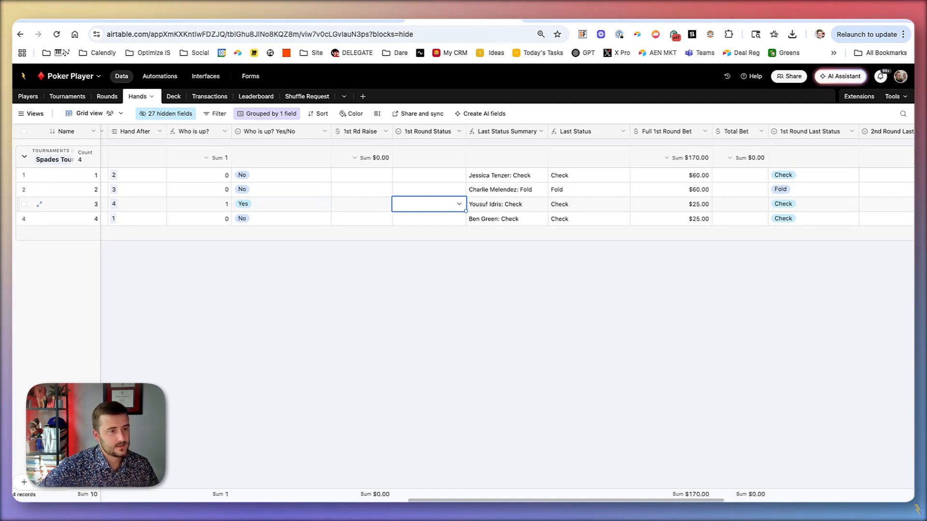
left_click(385, 207)
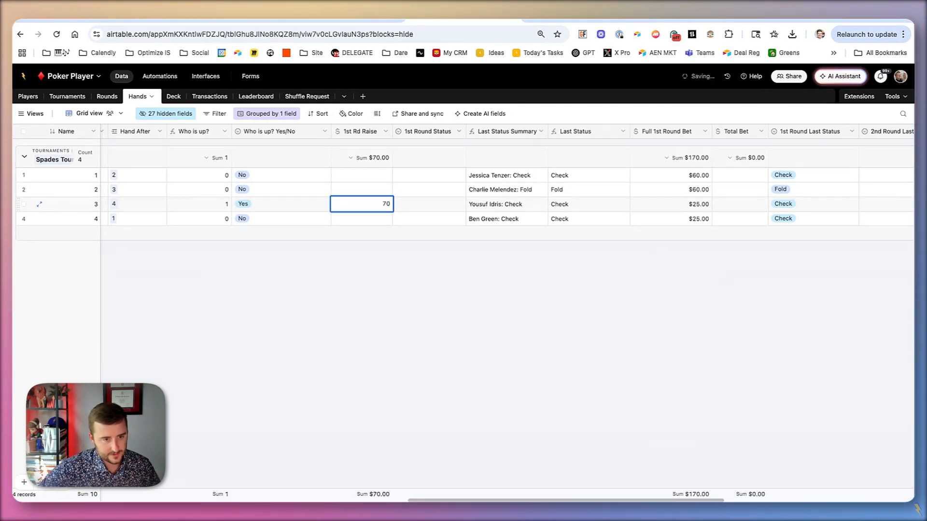
left_click(488, 209)
left_click(439, 208)
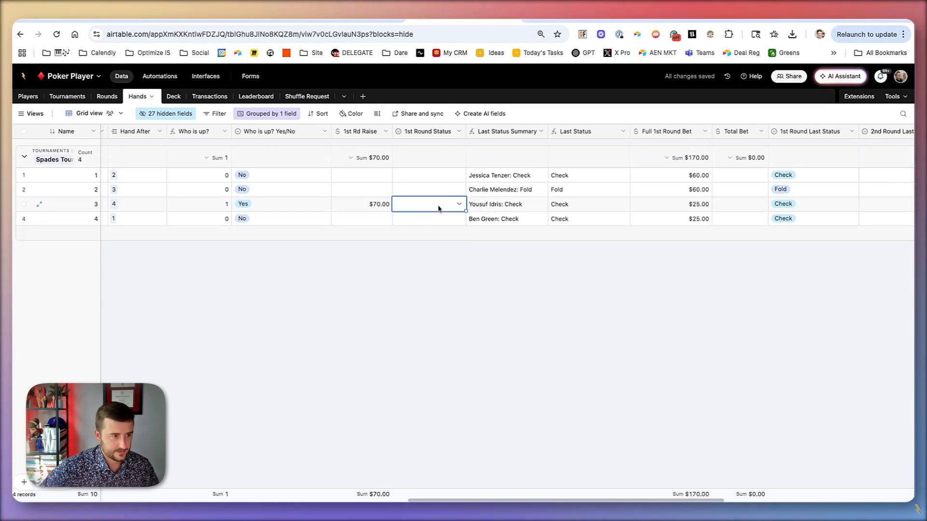
left_click(439, 209)
left_click(433, 290)
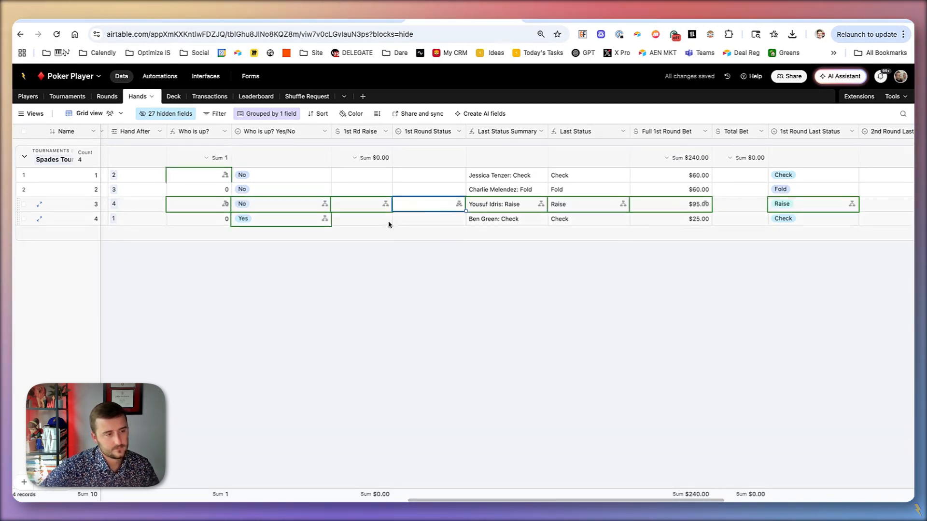
Follow hand 3's raise by setting hand 4's 1st Round Status to Check.
left_click(403, 219)
left_click(404, 219)
left_click(435, 281)
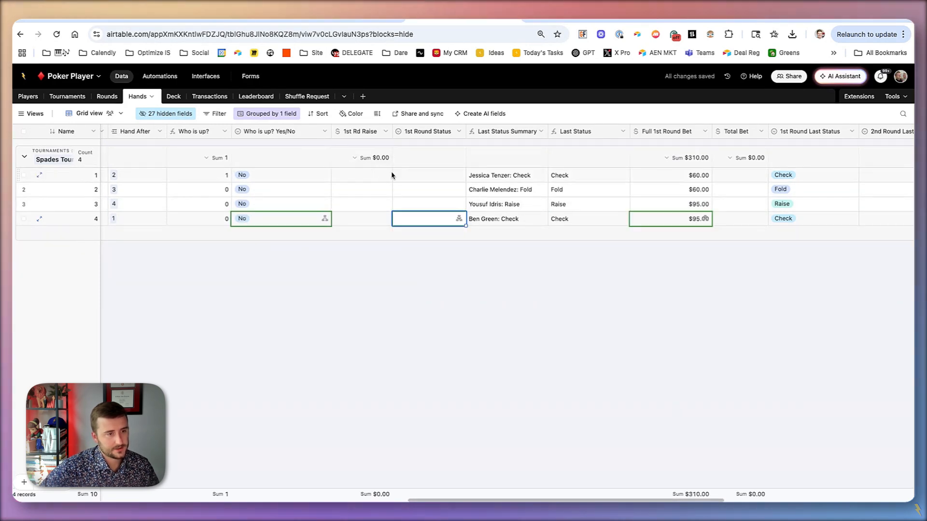
left_click(408, 174)
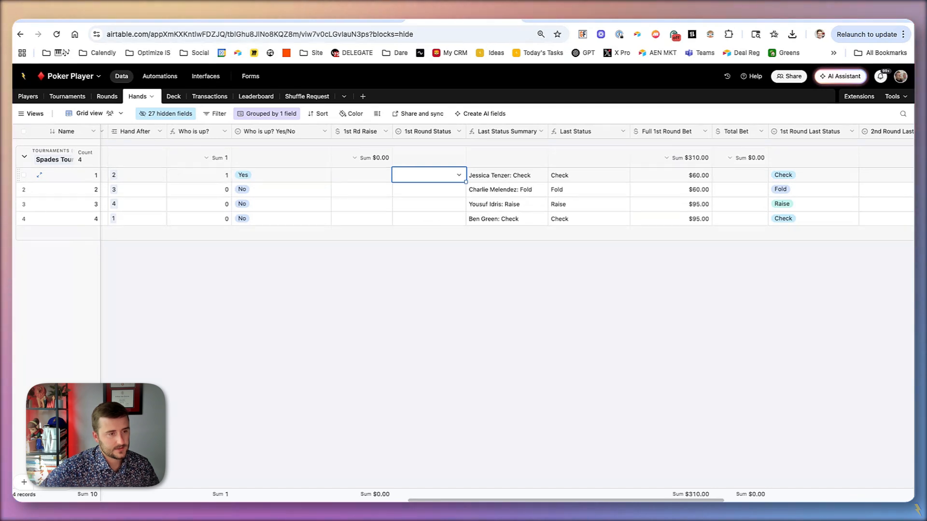
left_click(420, 175)
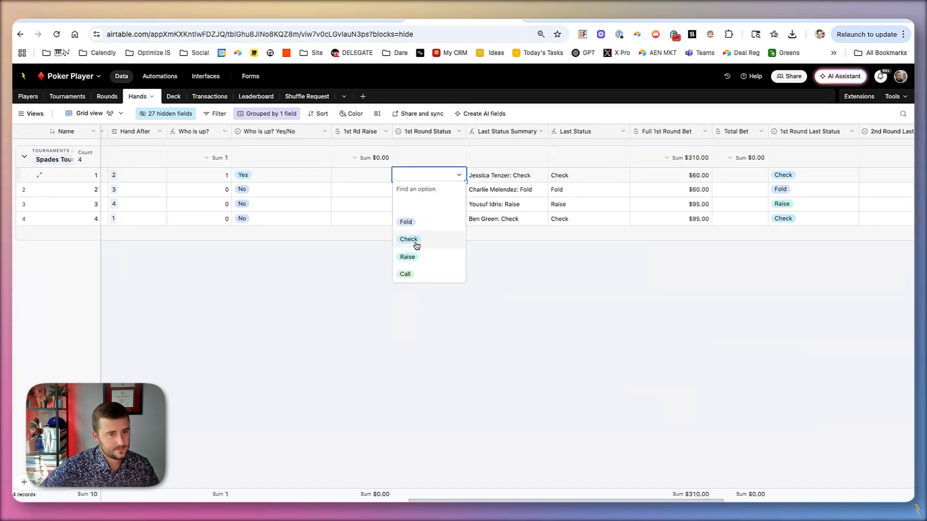
left_click(505, 275)
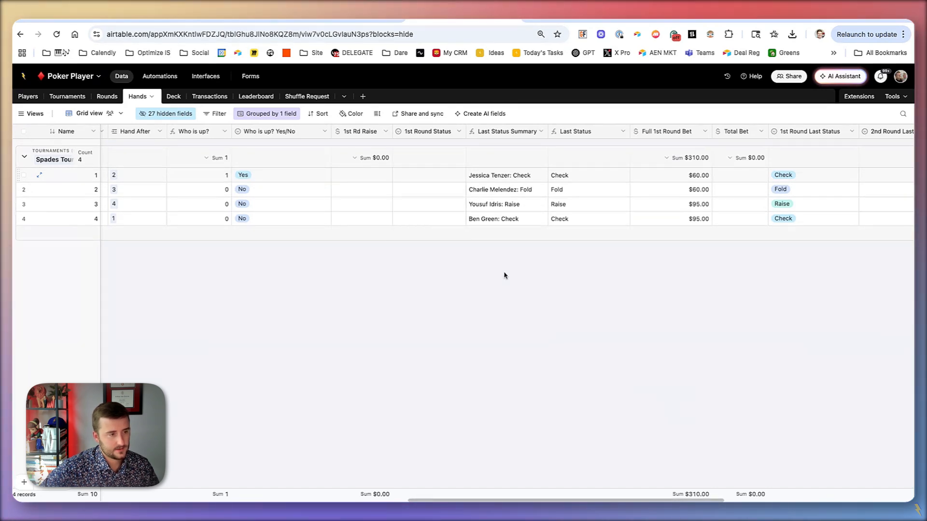
Set hand 1's 1st Rd Raise to 100 and its 1st Round Status to Check.
left_click(365, 176)
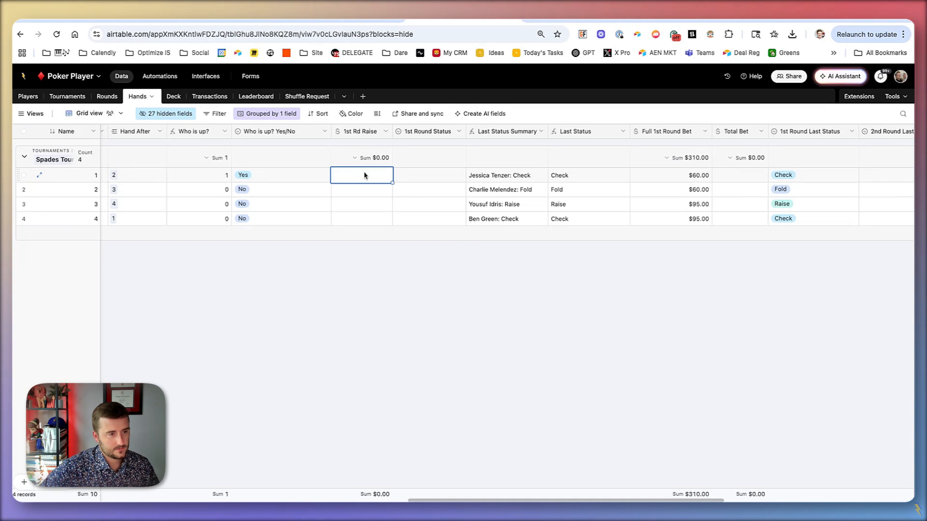
left_click(419, 176)
left_click(419, 175)
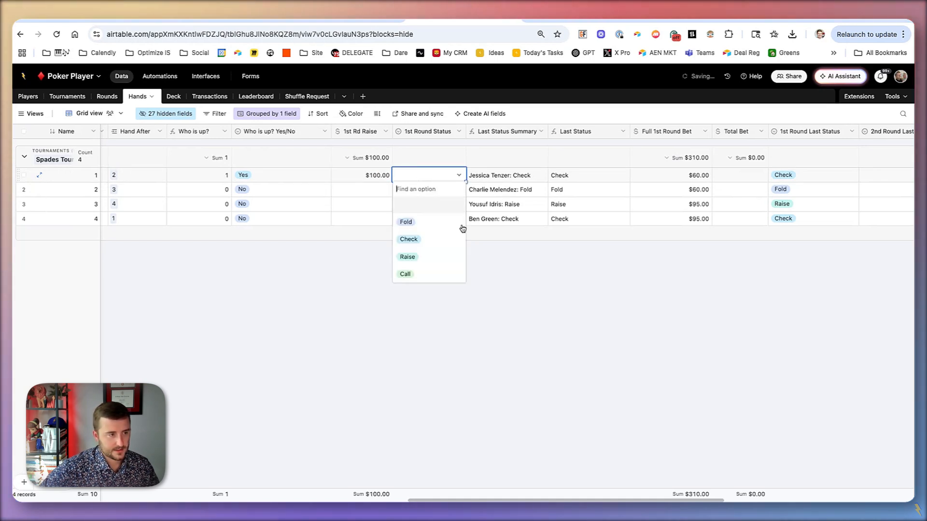
left_click(449, 240)
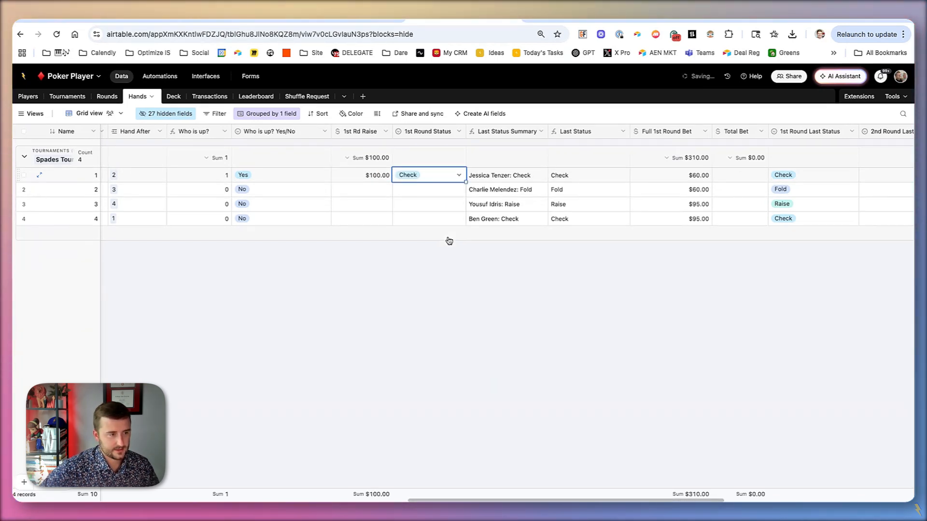
Check the turn marker on folded hand 2 and open the 1st Round: Decision automation in the other browser tab.
left_click(288, 193)
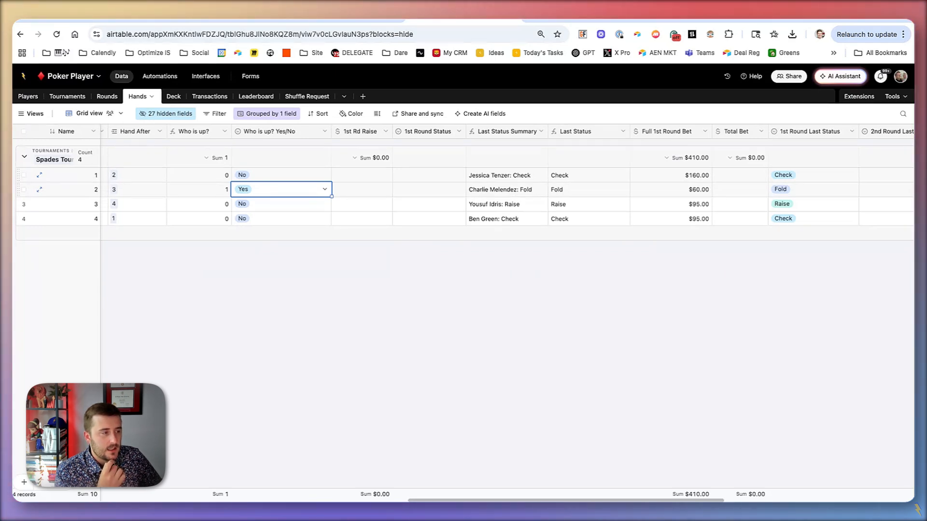
left_click(575, 19)
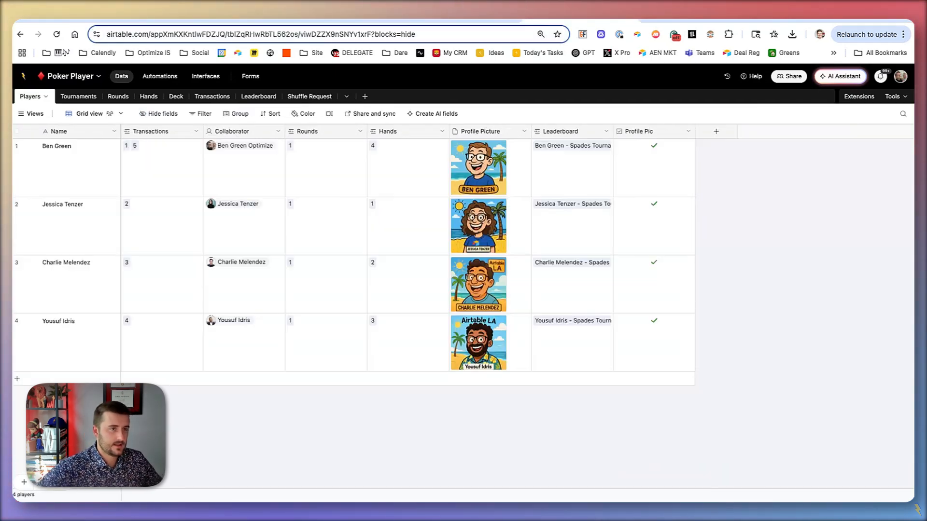
left_click(161, 78)
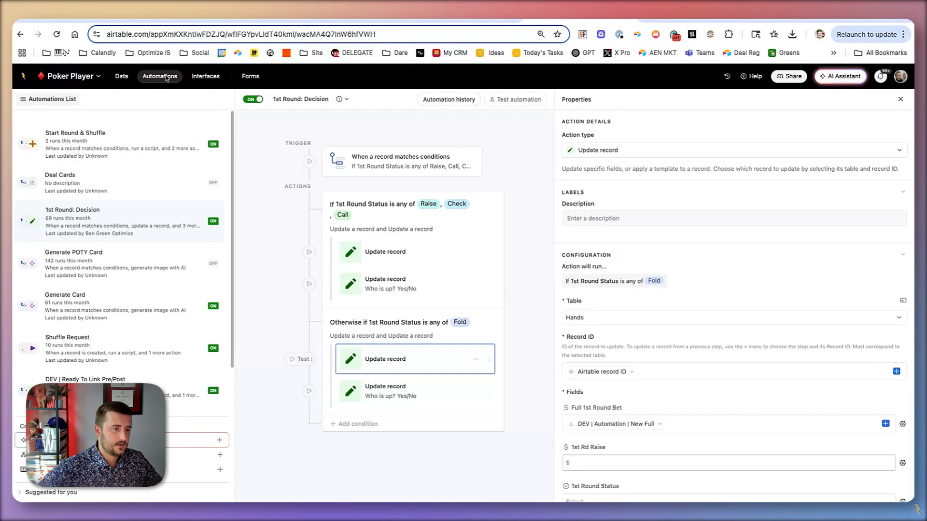
left_click(121, 76)
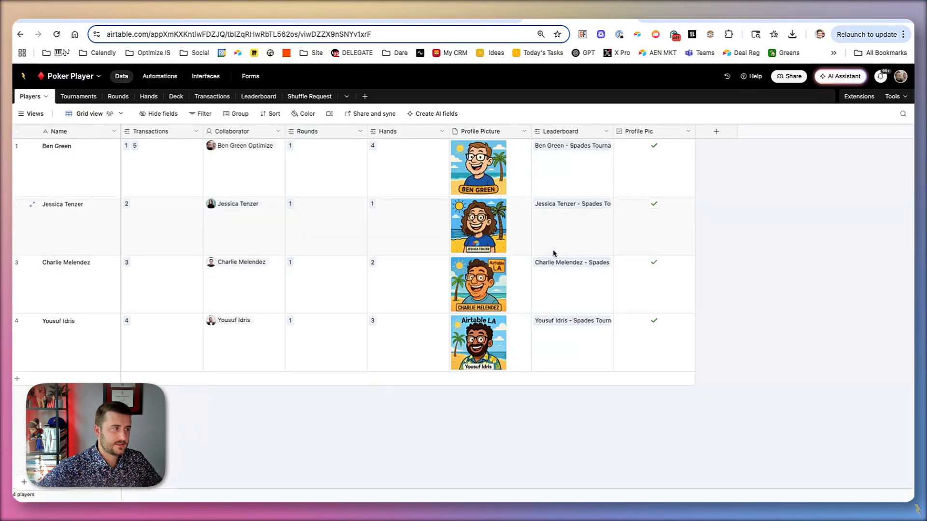
left_click(513, 169)
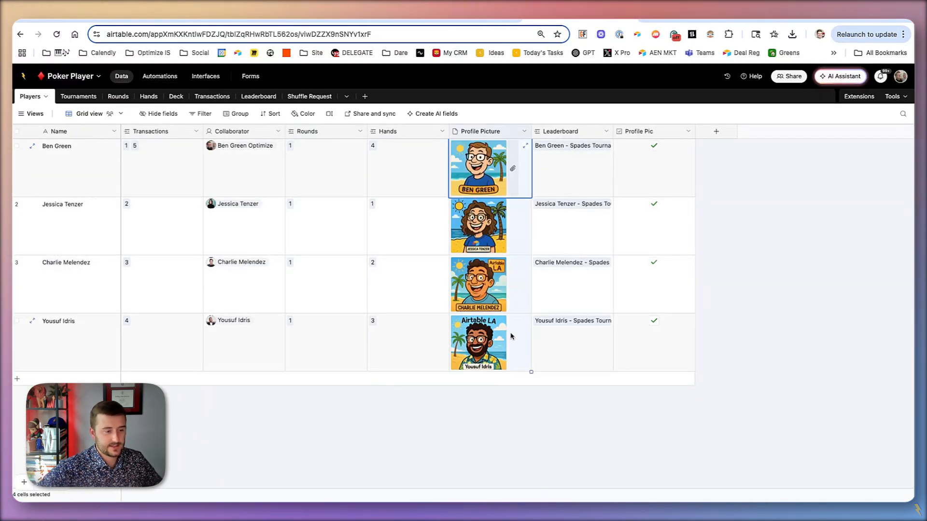
left_click(143, 79)
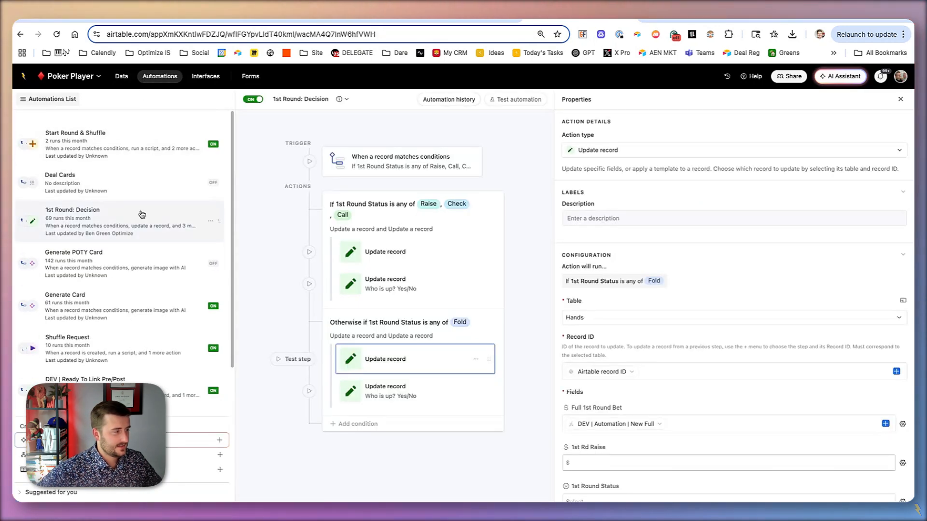
left_click(122, 154)
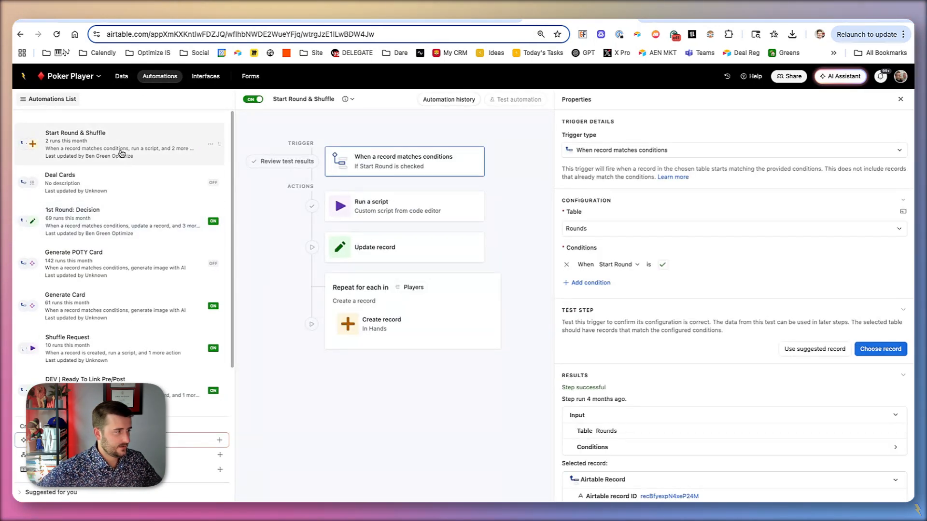
scroll(122, 159, "down", 1)
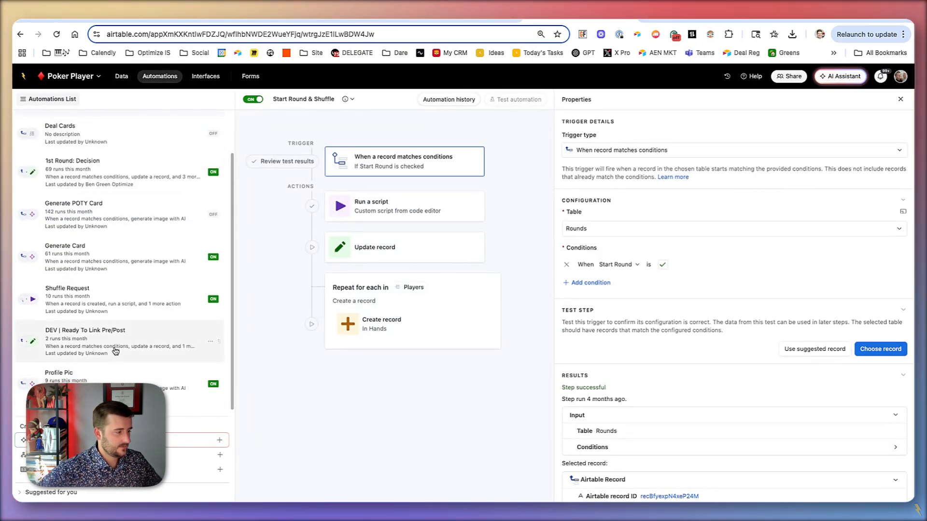
scroll(115, 351, "up", 1)
left_click(117, 217)
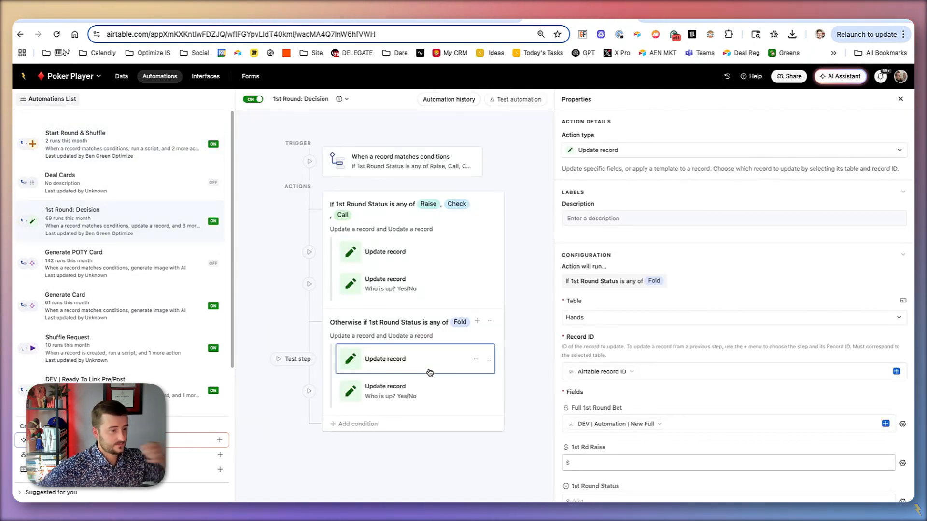
Examine the 1st Round: Decision automation's Fold action fields and the status options in its trigger conditions.
scroll(687, 353, "down", 4)
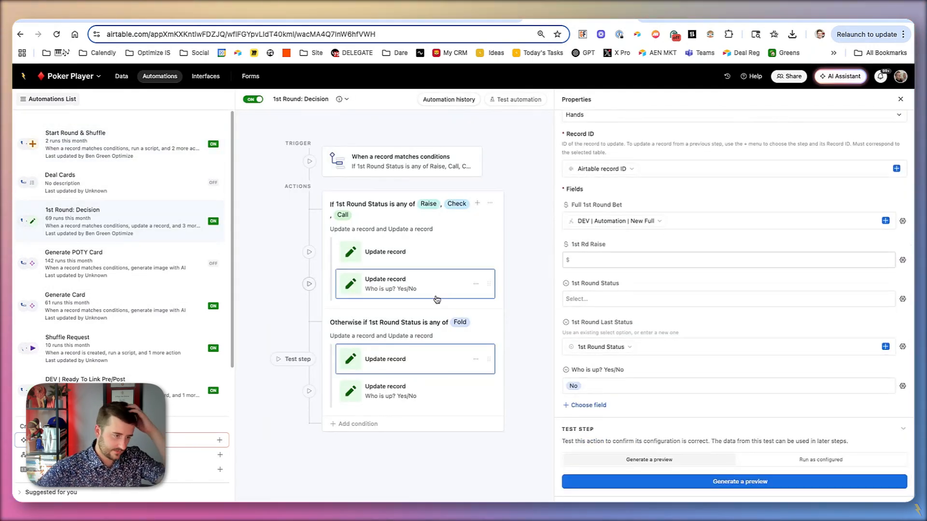
left_click(400, 161)
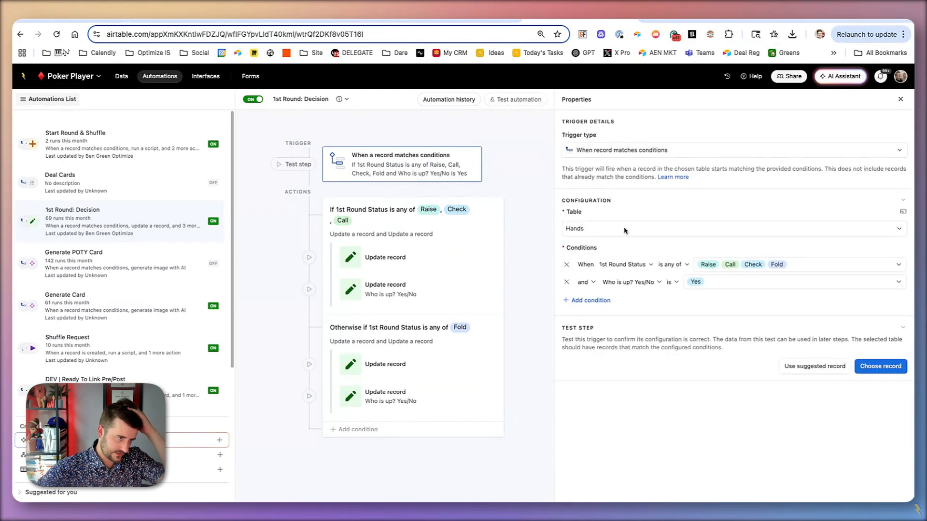
left_click(732, 265)
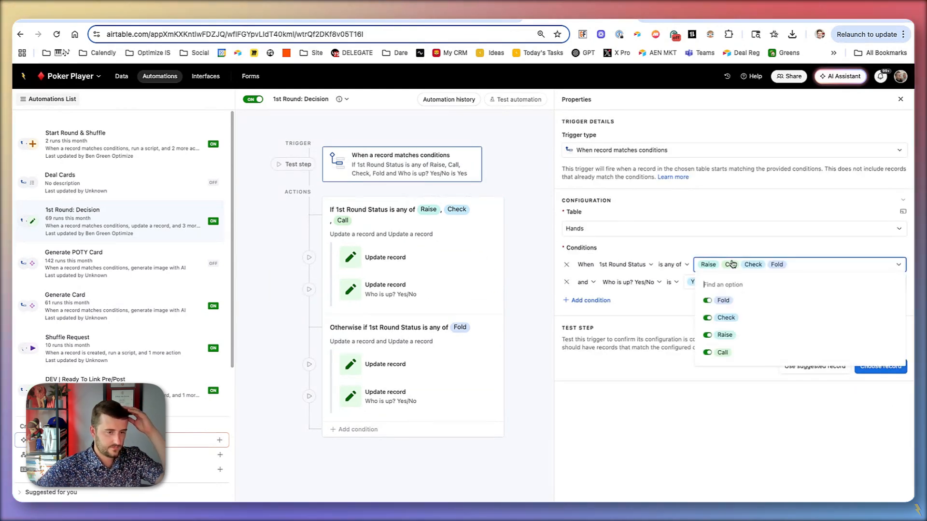
left_click(732, 264)
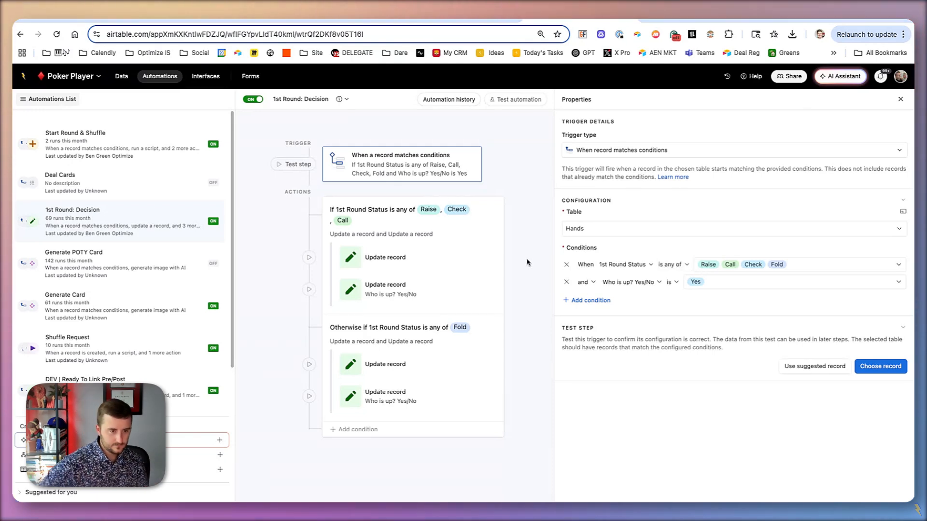
left_click_drag(651, 303, 661, 307)
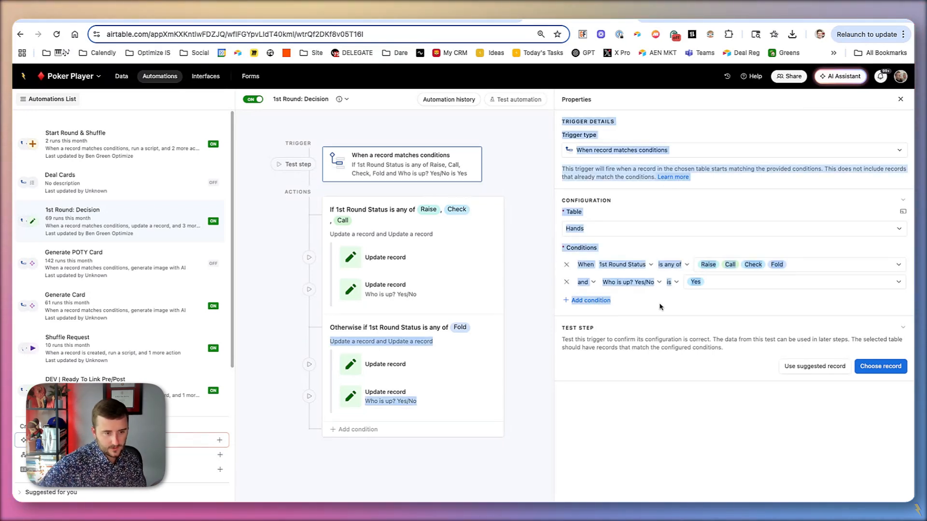
left_click(661, 307)
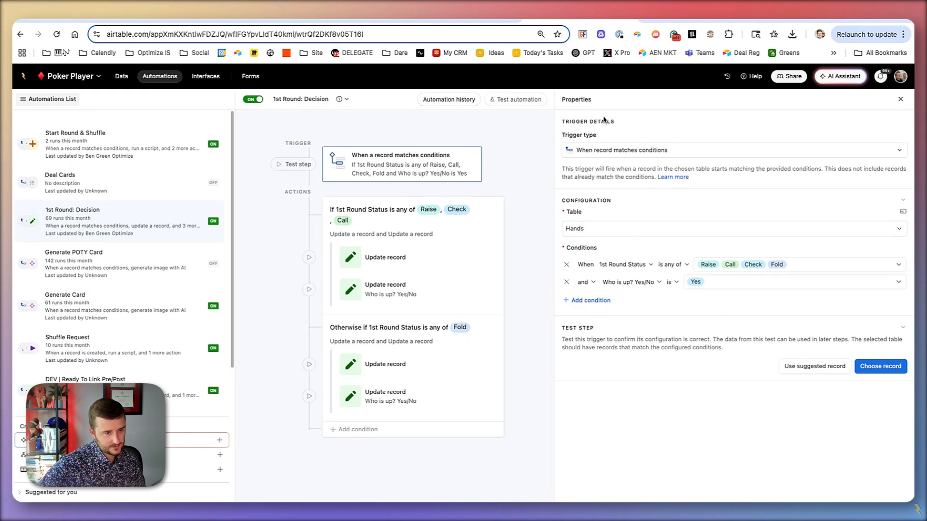
Create a collaborative grid view named DEV | Automation | First Round Decision in the Hands table.
left_click(121, 76)
left_click(143, 98)
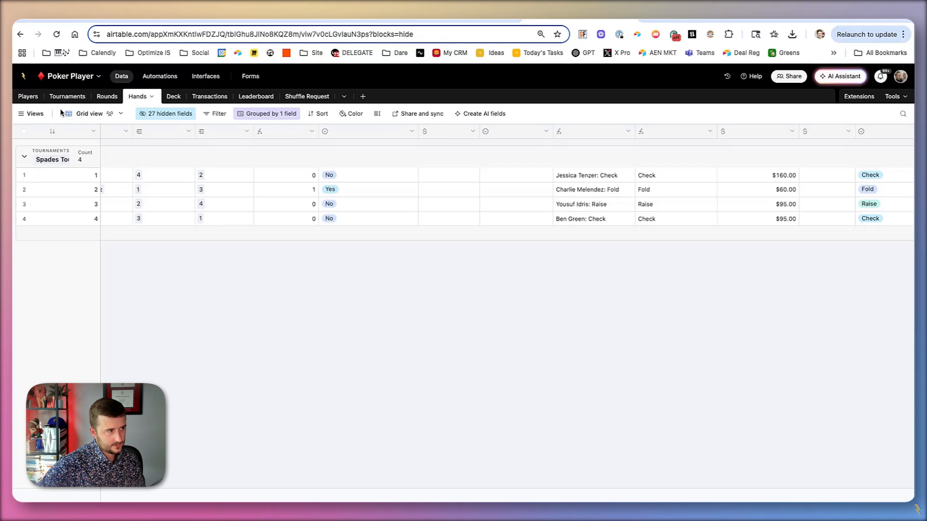
left_click(31, 113)
left_click(73, 371)
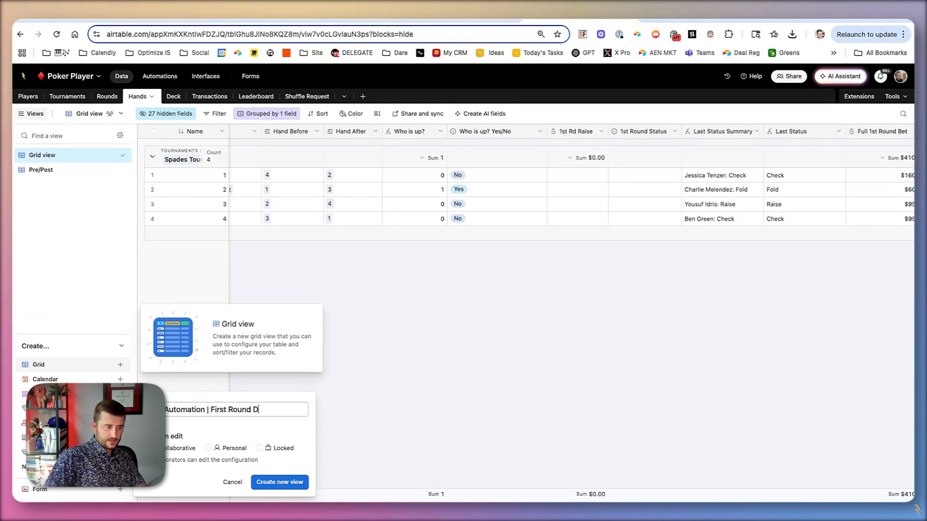
type("sions")
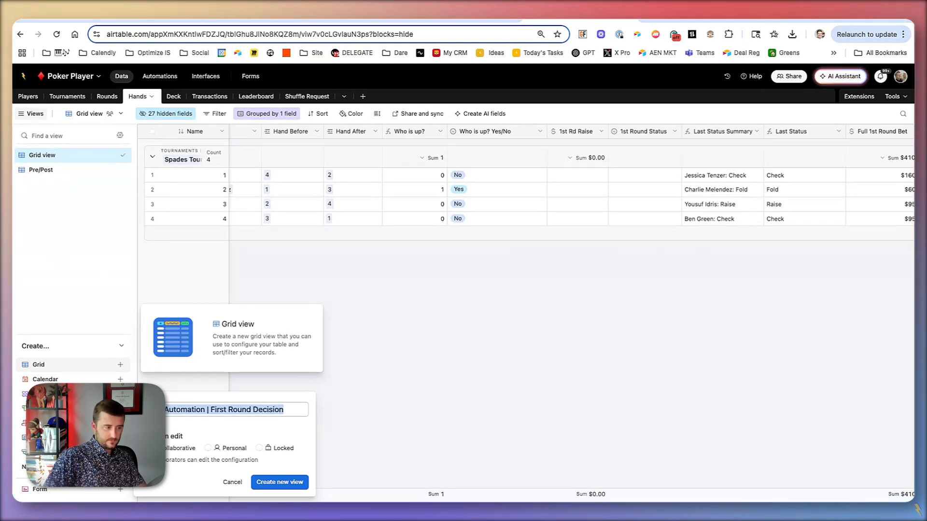
key("Return")
Filter the new First Round Decision view to records where Who is up? Yes/No is Yes.
left_click(148, 78)
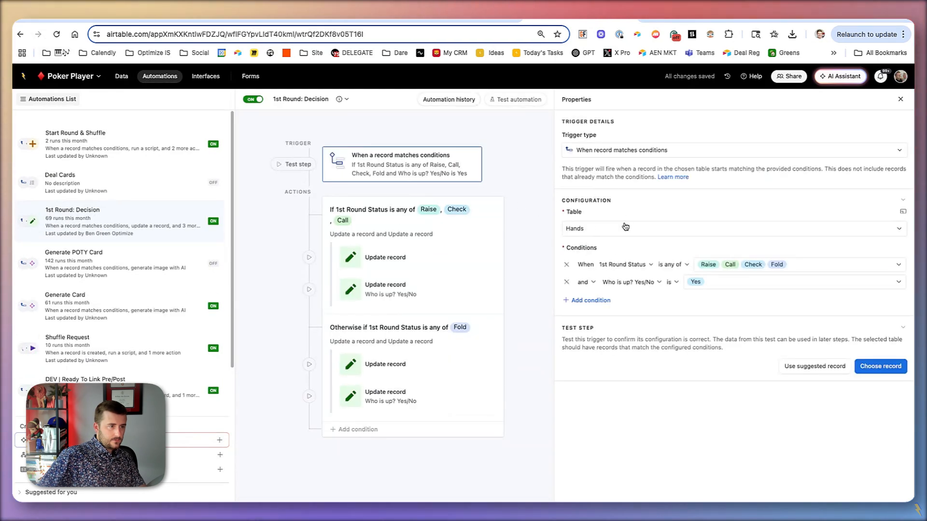
left_click(121, 75)
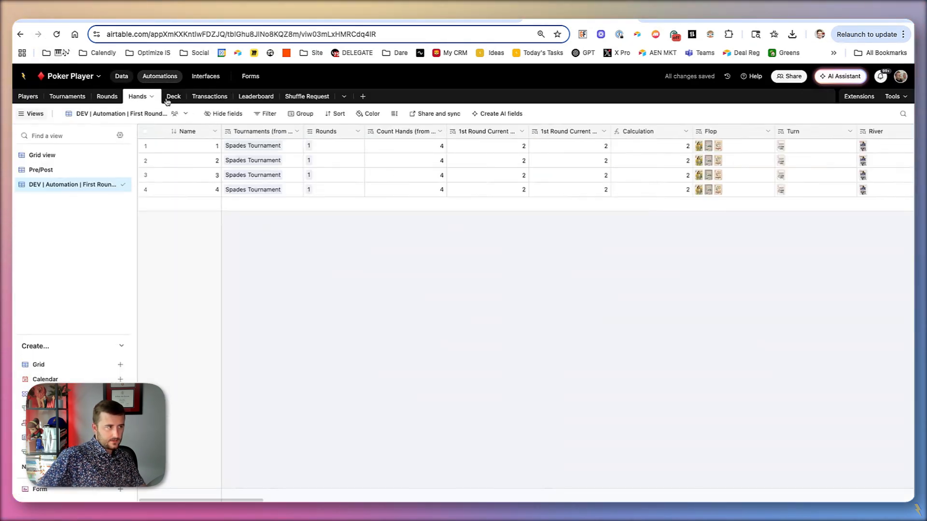
left_click(266, 113)
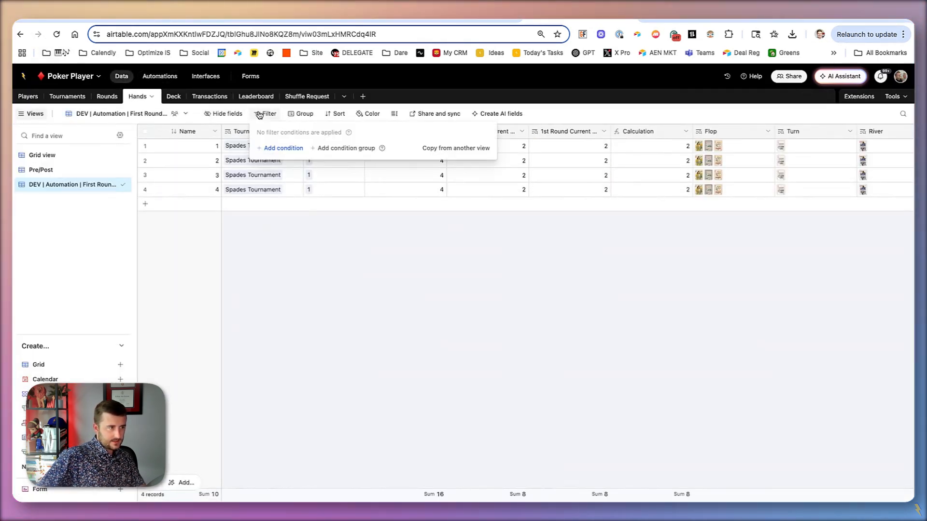
left_click(285, 149)
left_click(301, 147)
type("w")
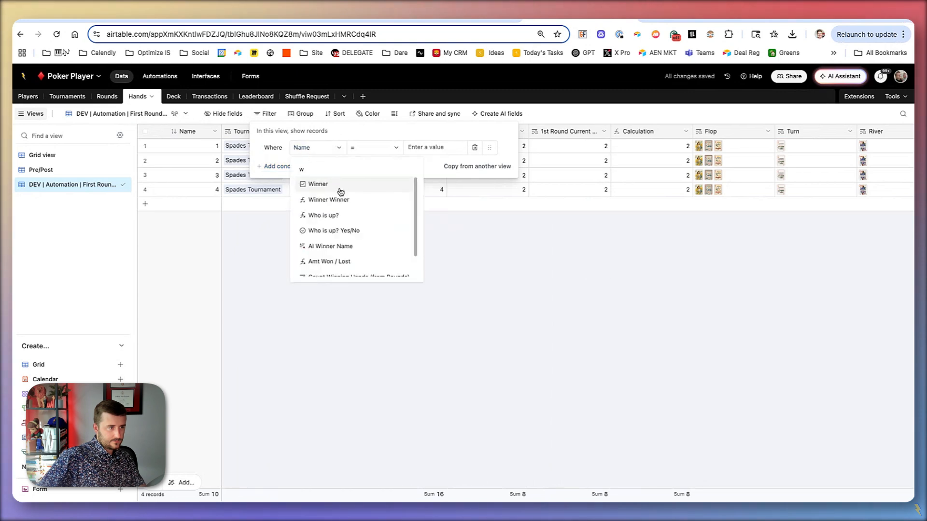
left_click(355, 231)
left_click(429, 147)
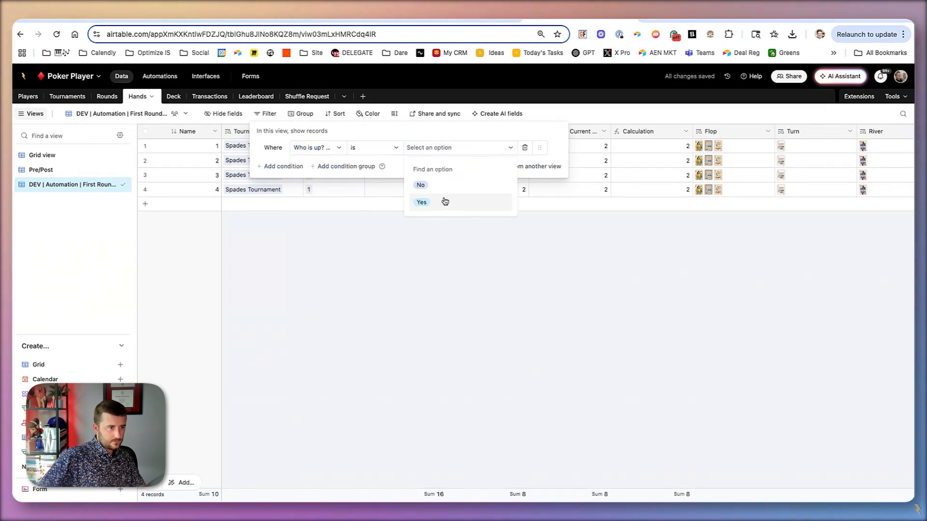
left_click(421, 202)
Add a second filter condition requiring 1st Round Status is not empty.
left_click(285, 166)
left_click(308, 165)
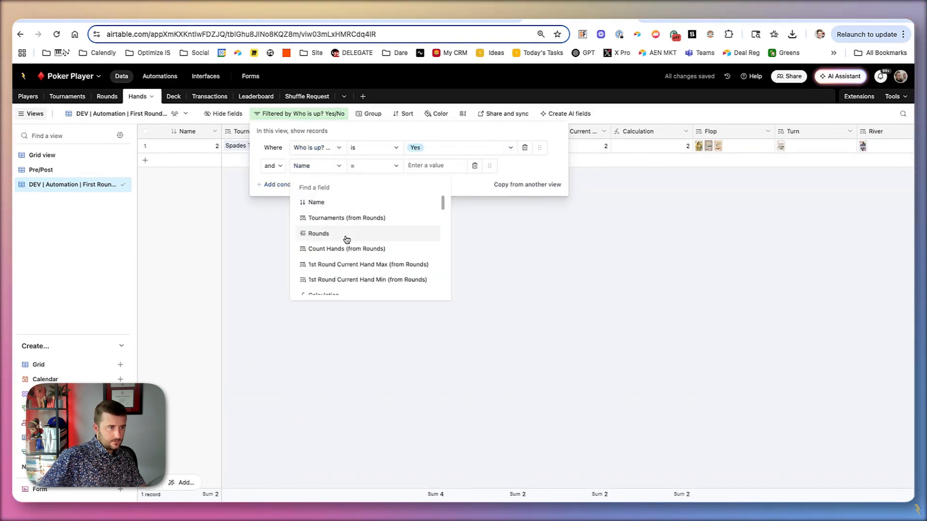
scroll(347, 239, "down", 3)
type("1st")
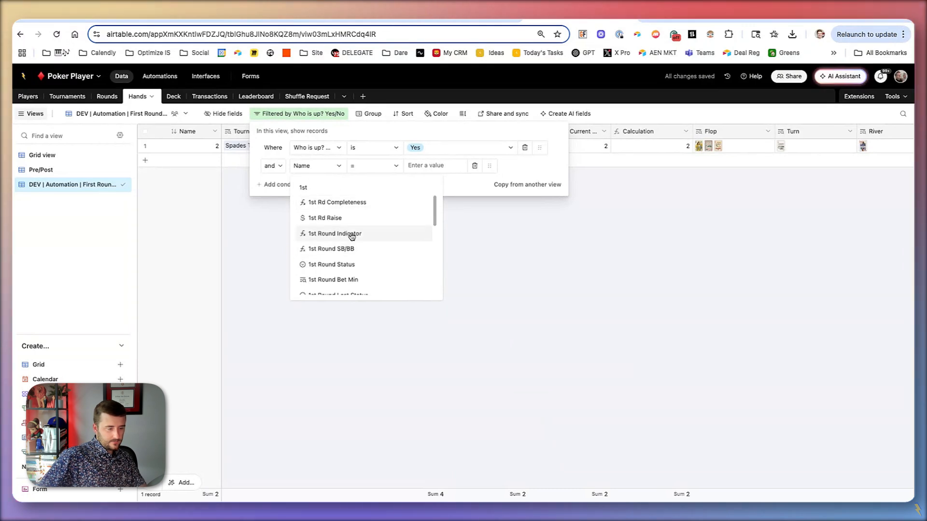
left_click(360, 265)
left_click(379, 166)
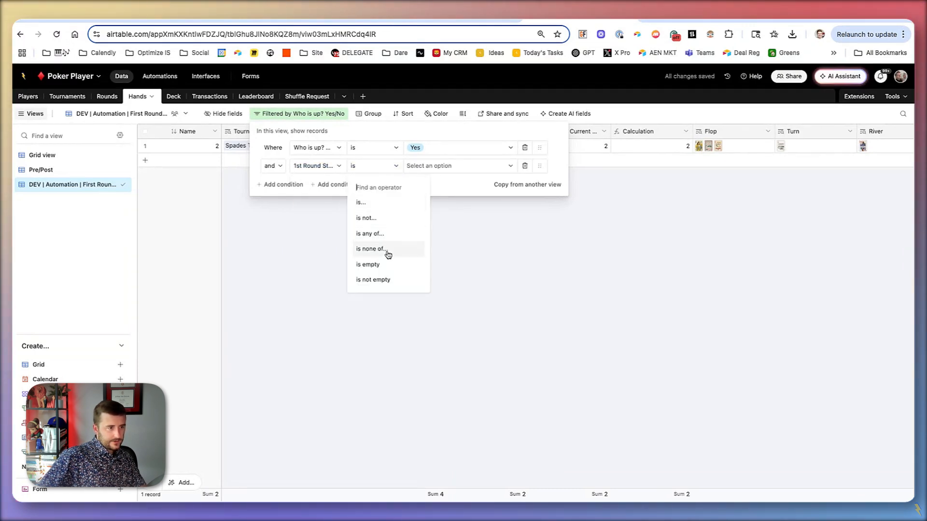
left_click(399, 283)
Move the 1st Round Status condition into a condition group and add an alternative "or" condition that Fold is checked.
left_click(347, 184)
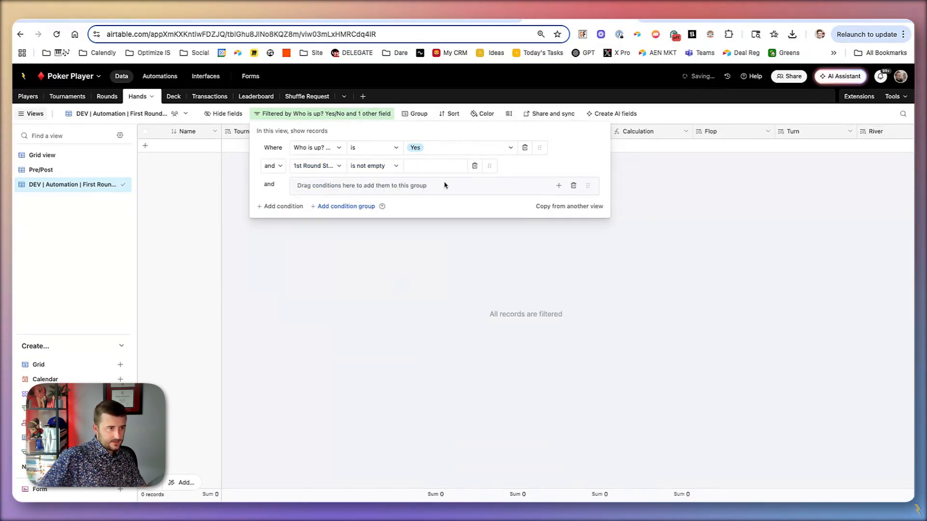
left_click_drag(487, 165, 502, 185)
left_click(558, 168)
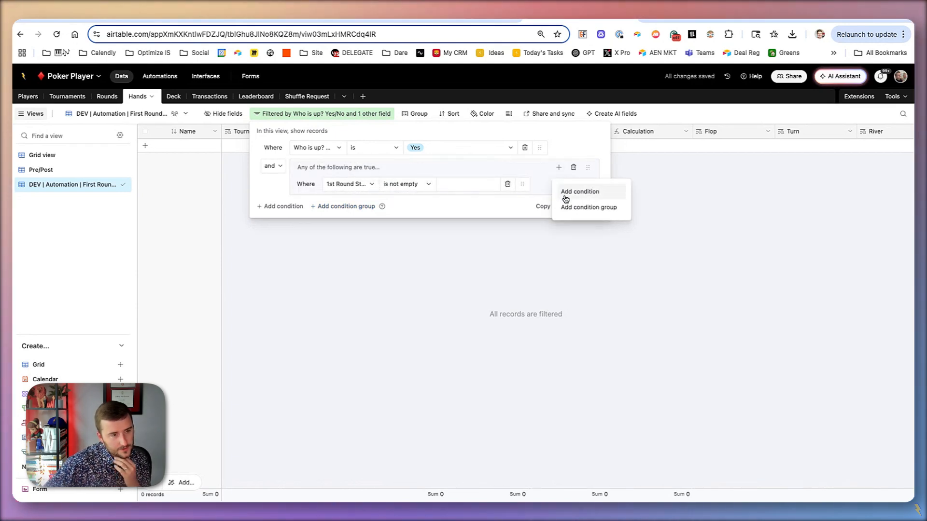
left_click(572, 189)
left_click(342, 203)
scroll(366, 251, "down", 5)
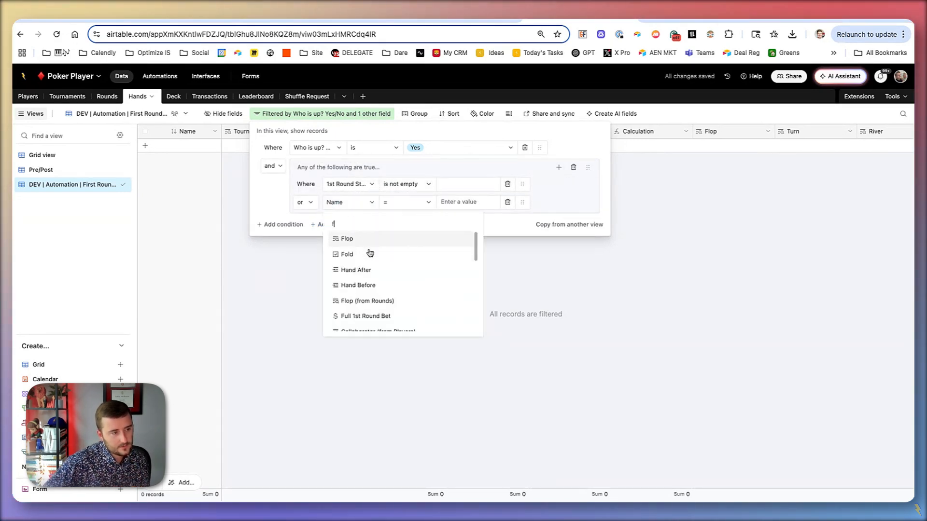
left_click(368, 253)
left_click(467, 202)
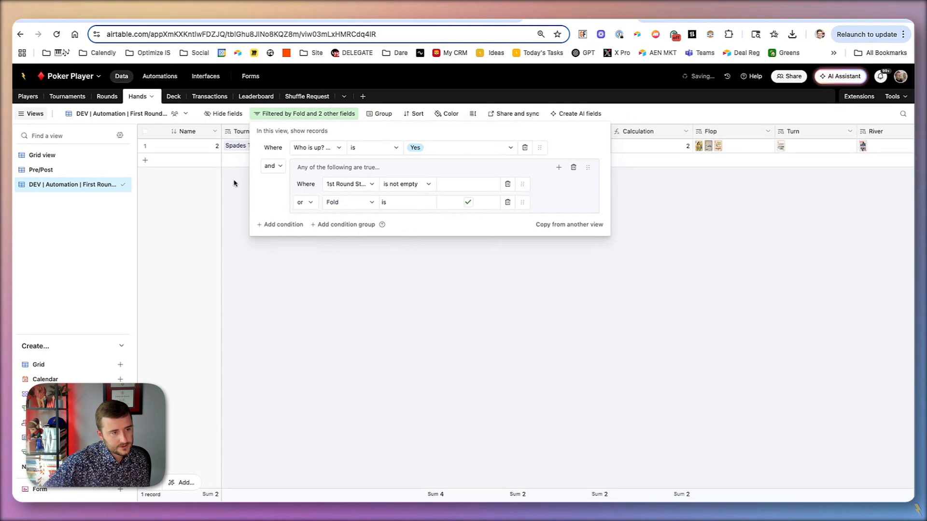
left_click(151, 82)
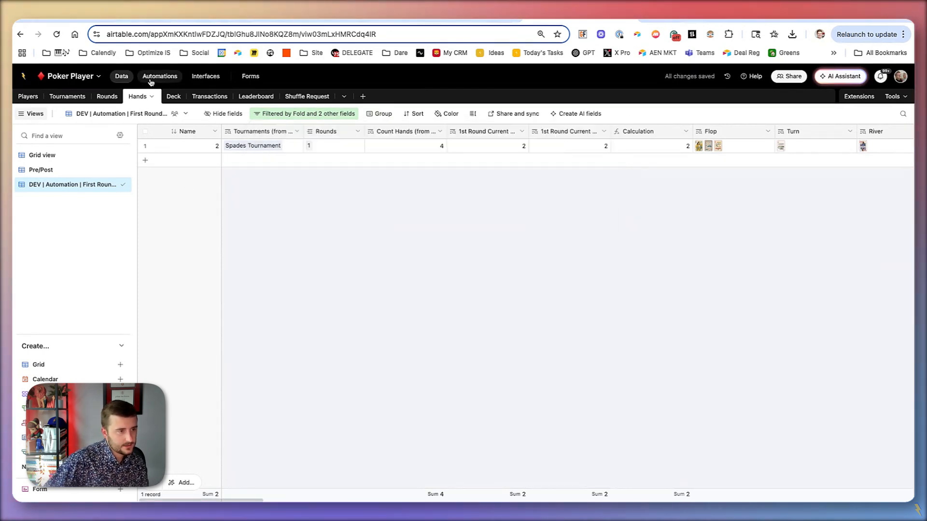
Change the 1st Round: Decision automation's trigger type to When record enters view.
left_click(150, 79)
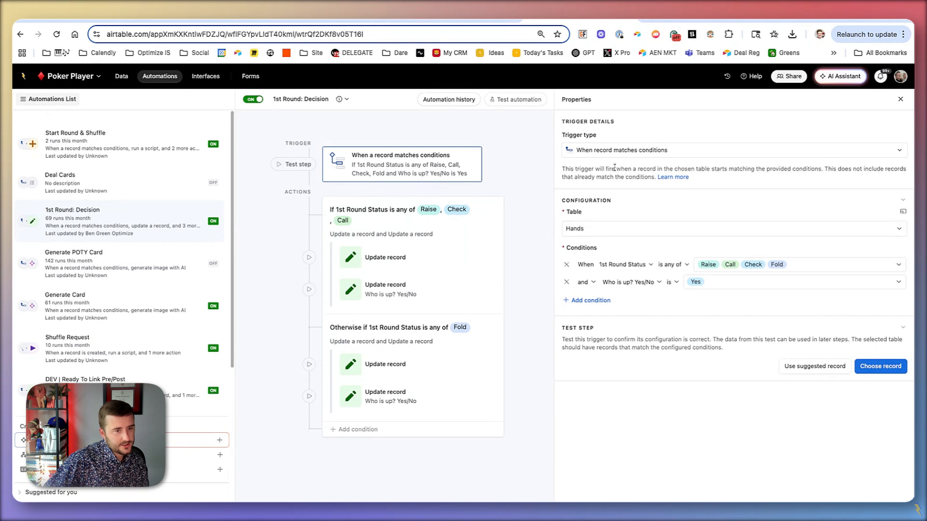
left_click(614, 150)
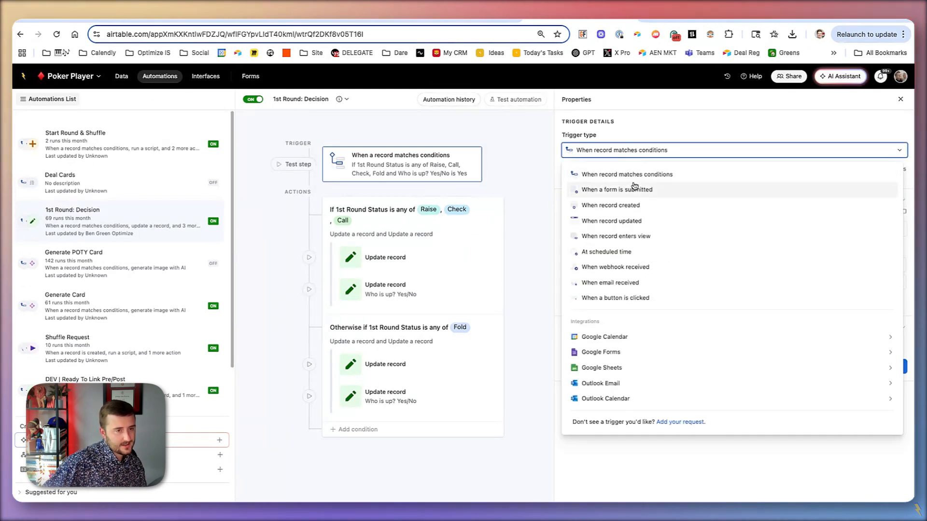
left_click(640, 232)
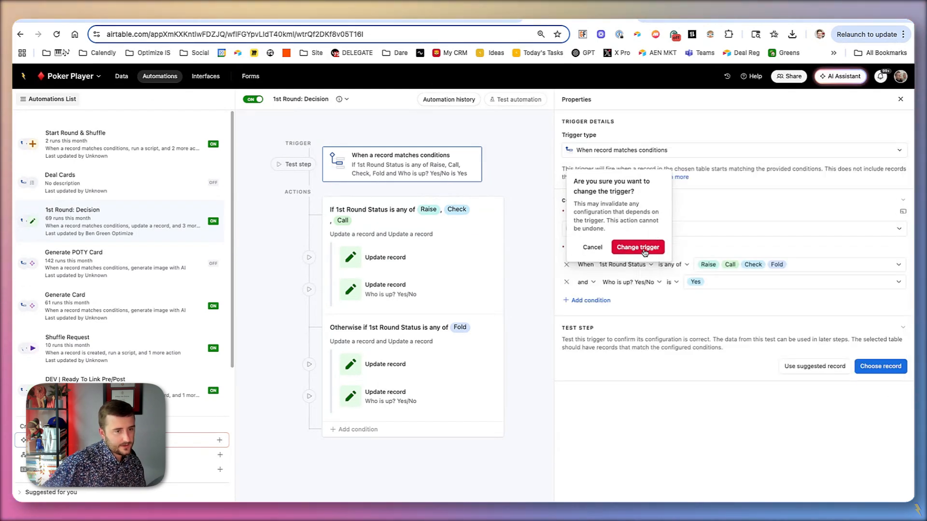
left_click(637, 247)
Set the trigger's table to Hands and its view to DEV | Automation | First Round Decision, and publish the automation changes.
left_click(612, 227)
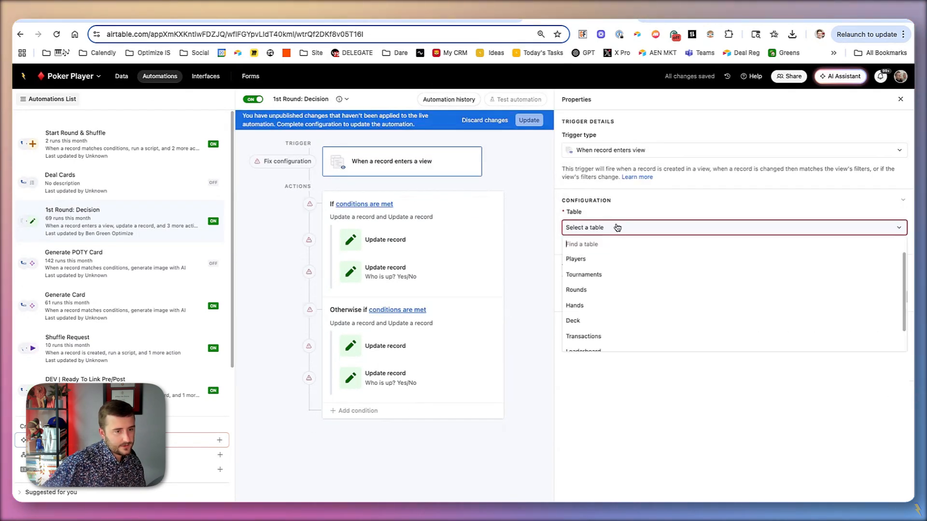
left_click(629, 310)
left_click(623, 264)
left_click(611, 327)
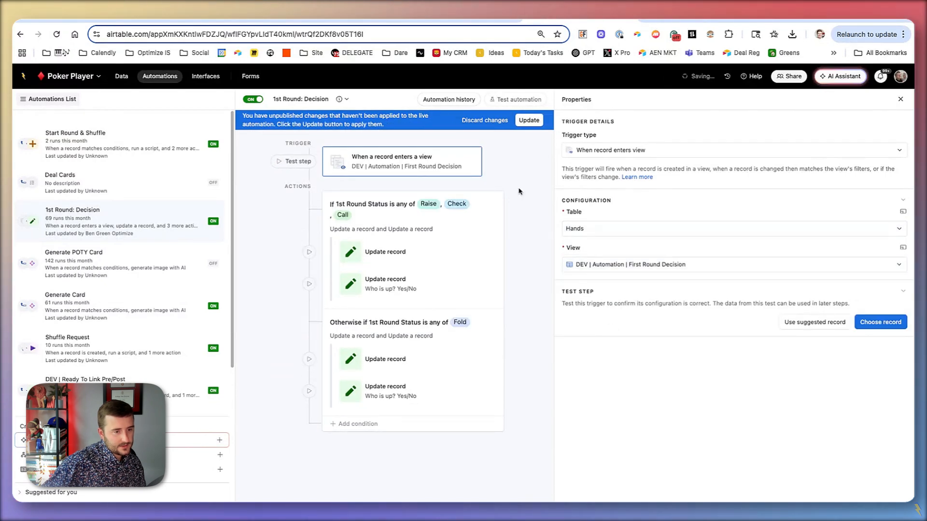
left_click(529, 120)
In the Hands table's Grid view, set Who is up? Yes/No to Yes for hand 1 and No for hand 2.
left_click(121, 76)
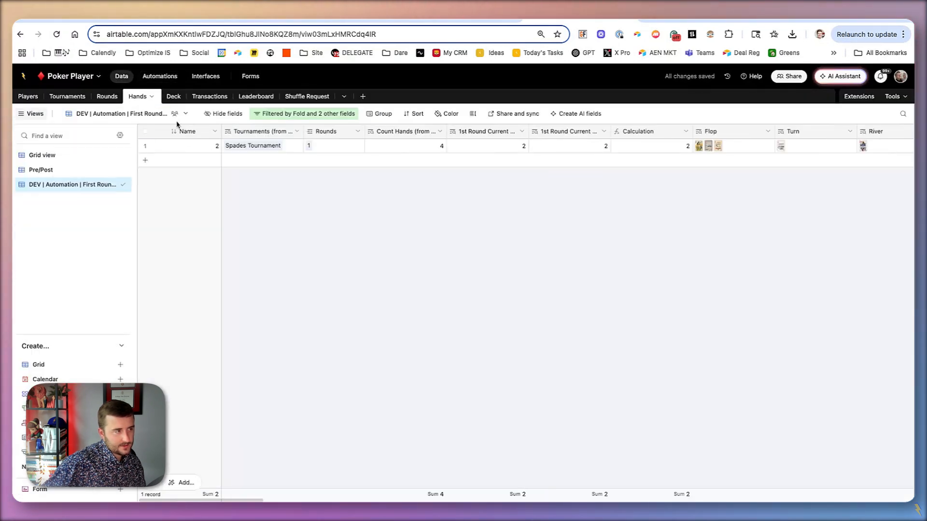
left_click(63, 156)
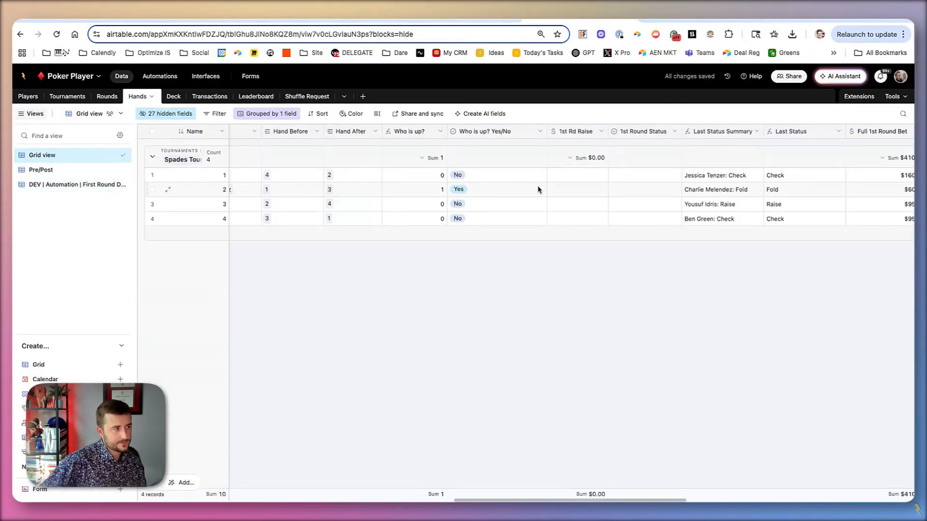
scroll(651, 198, "right", 3)
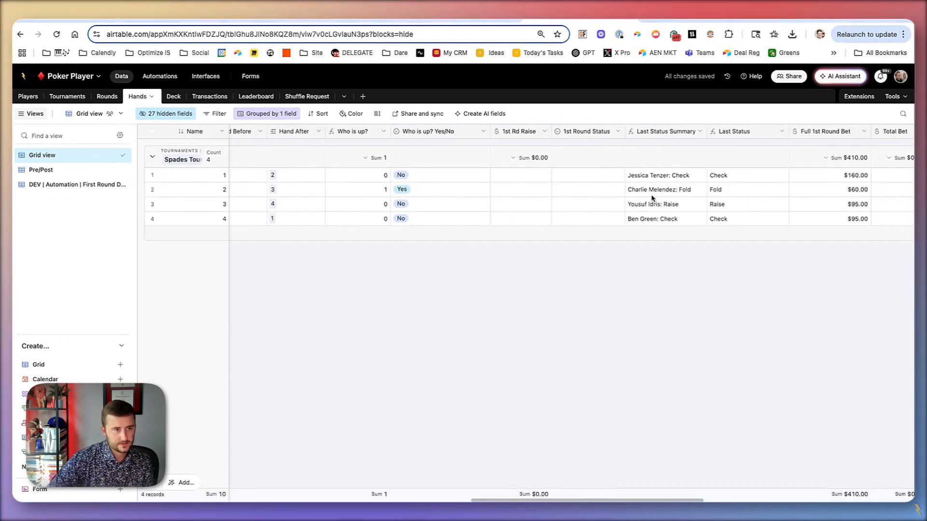
left_click(474, 174)
left_click(474, 175)
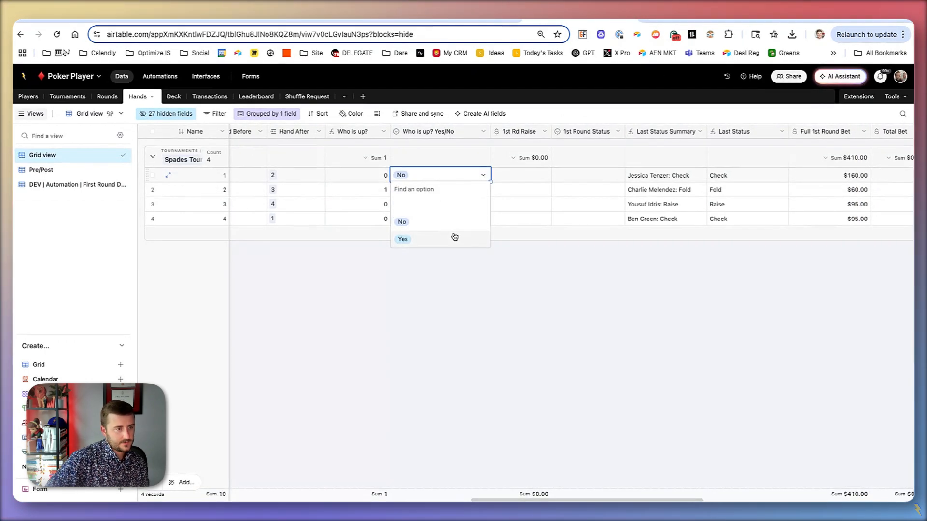
left_click(455, 236)
left_click(444, 190)
left_click(445, 190)
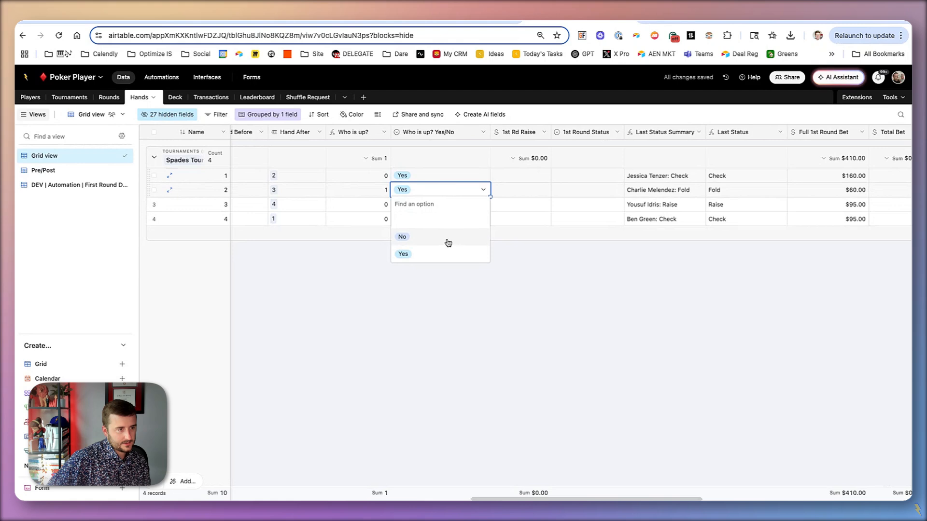
left_click(447, 243)
Clear the Full 1st Round Bet, Total Bet and 1st Round Last Status values for all four hands.
scroll(761, 165, "right", 5)
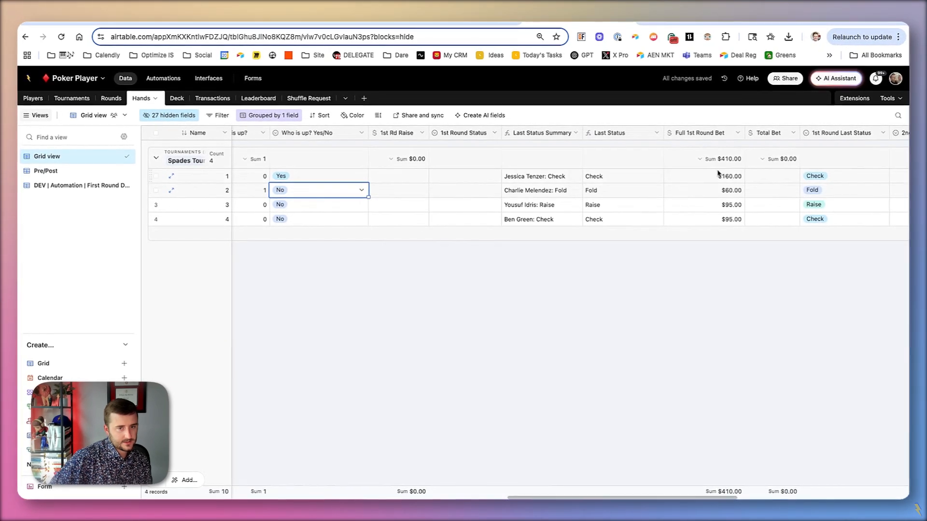
left_click_drag(718, 174, 842, 220)
key("Delete")
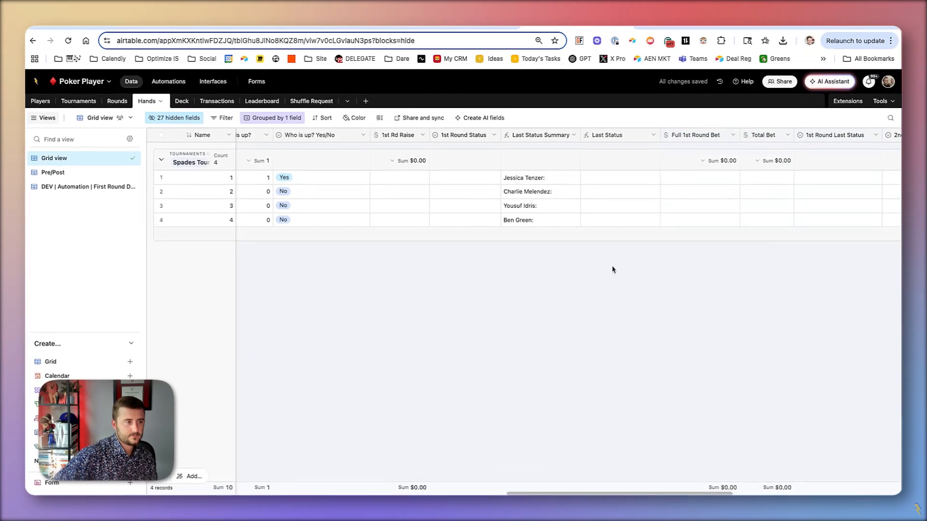
Test the automation by setting 1st Round Status to Check for hand 1 and Fold for hand 2.
left_click(461, 178)
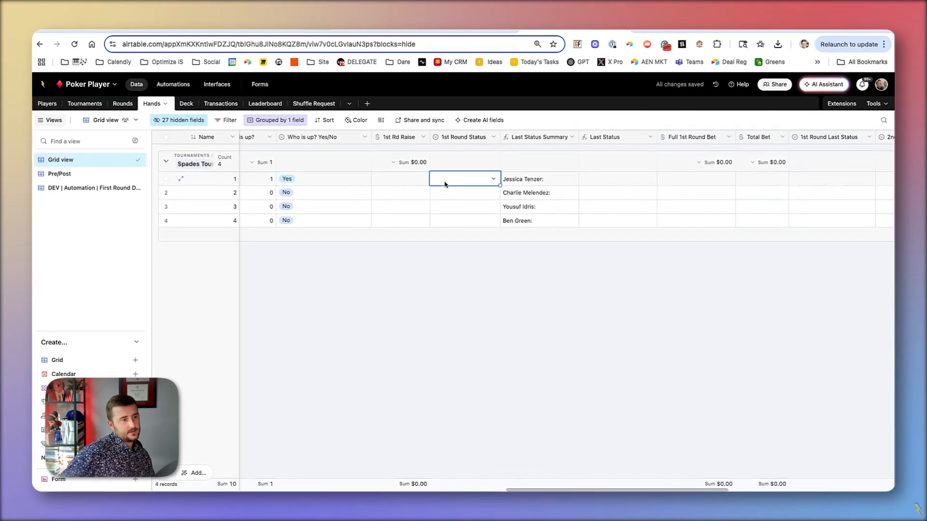
left_click(461, 177)
left_click(478, 240)
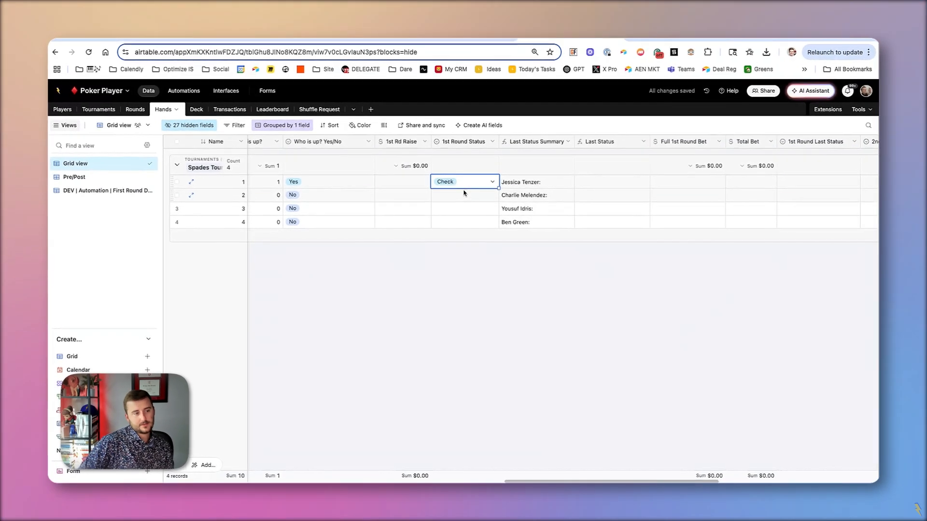
left_click(449, 200)
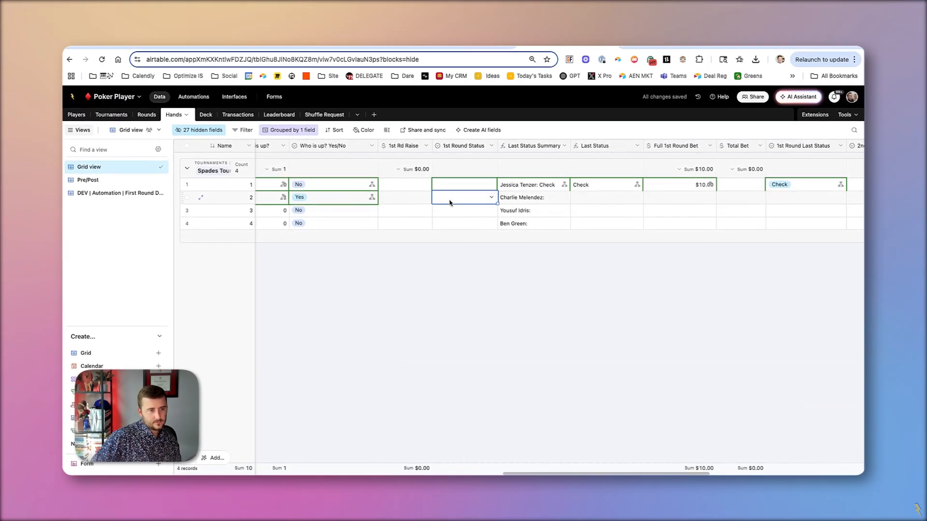
left_click(449, 200)
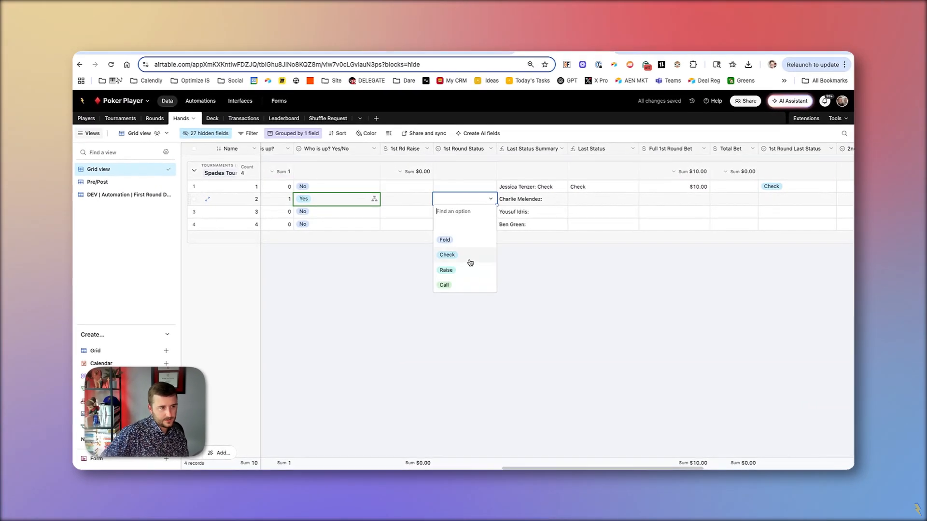
left_click(458, 240)
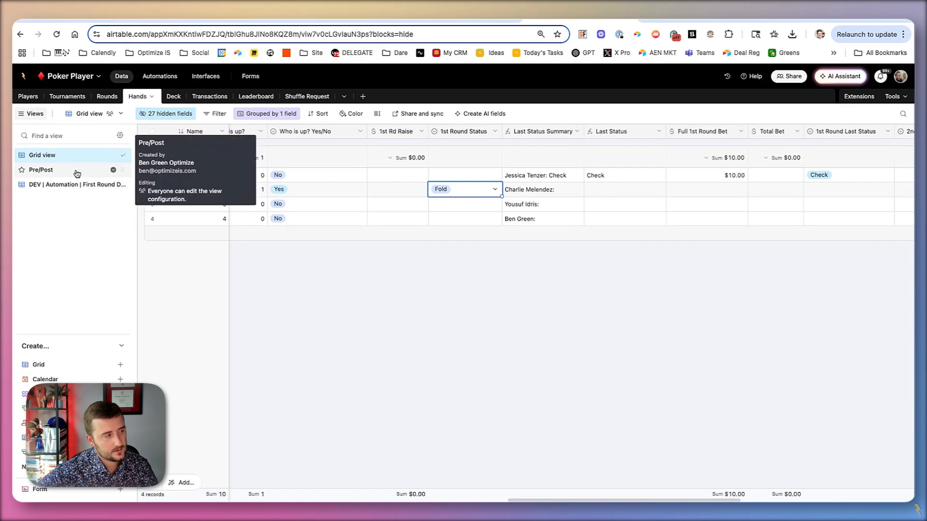
Check which hands the DEV | Automation | First Round Decision view contains, and return to Grid view without any favorite view.
left_click(71, 184)
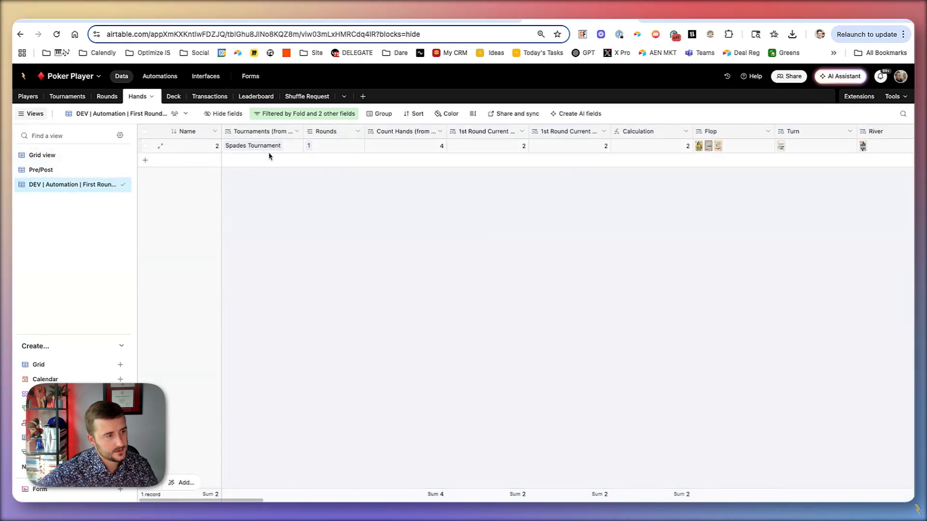
scroll(341, 227, "right", 10)
scroll(401, 229, "left", 10)
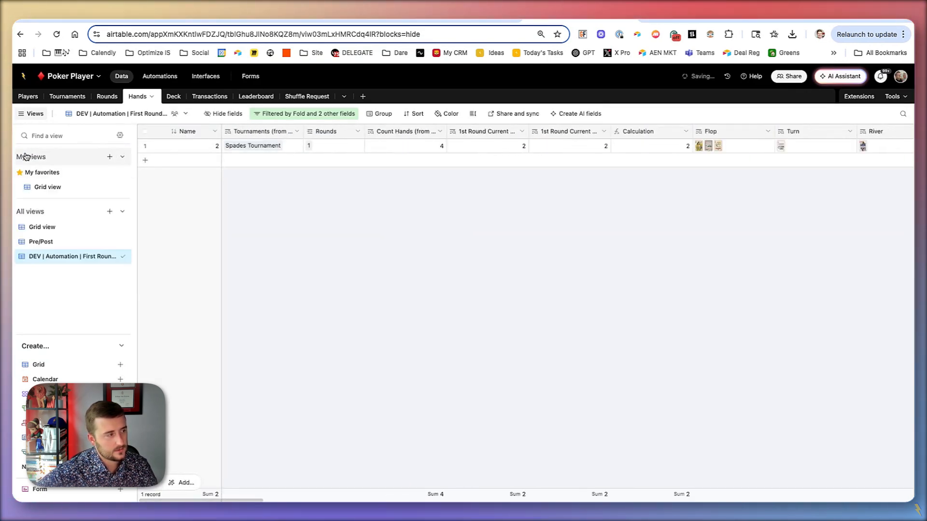
left_click(46, 186)
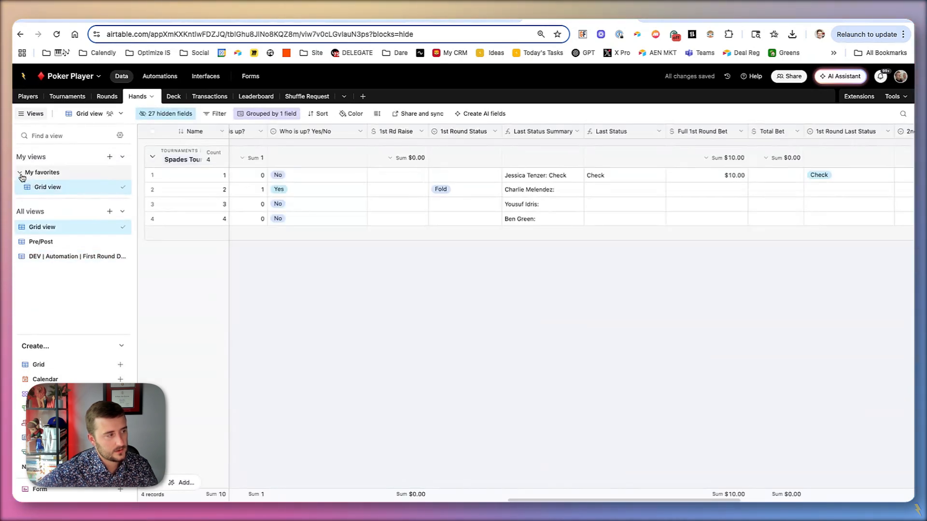
left_click(22, 227)
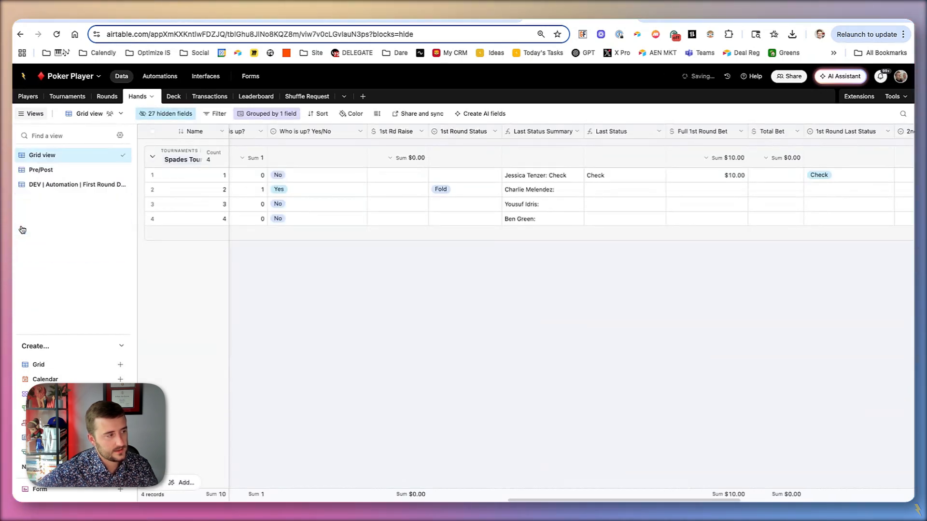
Examine the run history of the 1st Round: Decision automation and both Update record actions in its Fold branch.
left_click(174, 77)
left_click(471, 102)
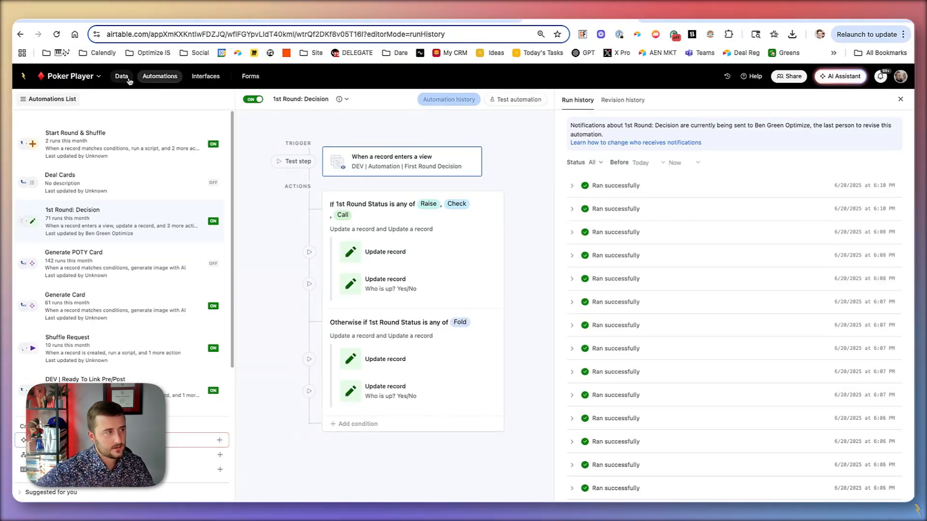
left_click(393, 358)
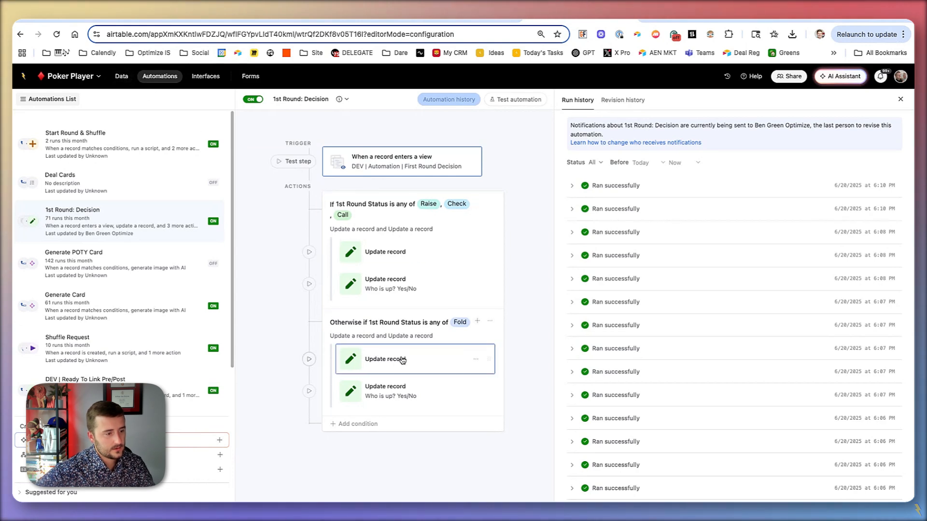
scroll(601, 365, "down", 3)
scroll(601, 365, "down", 1)
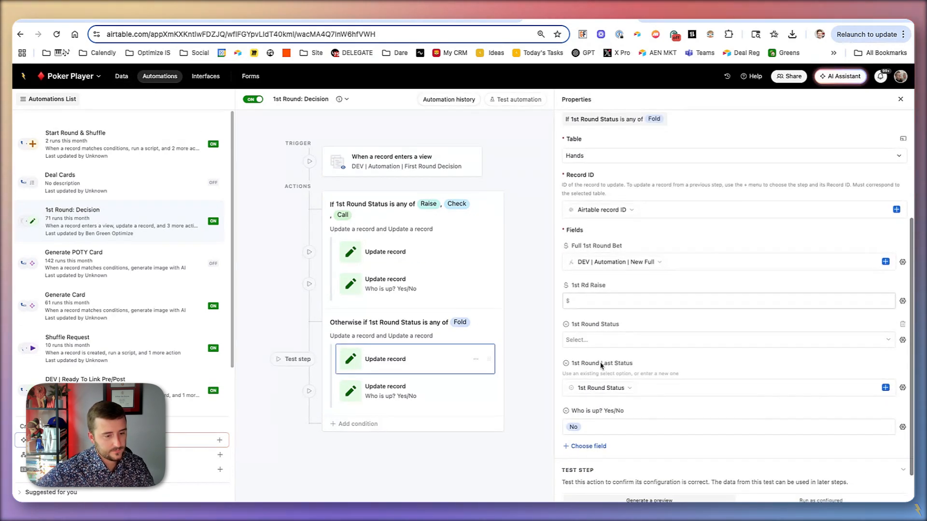
left_click(378, 380)
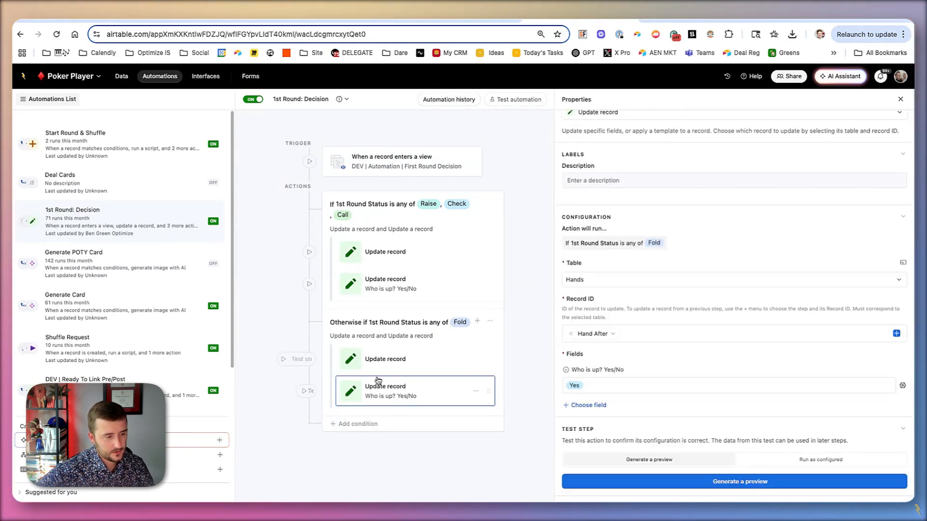
left_click(594, 333)
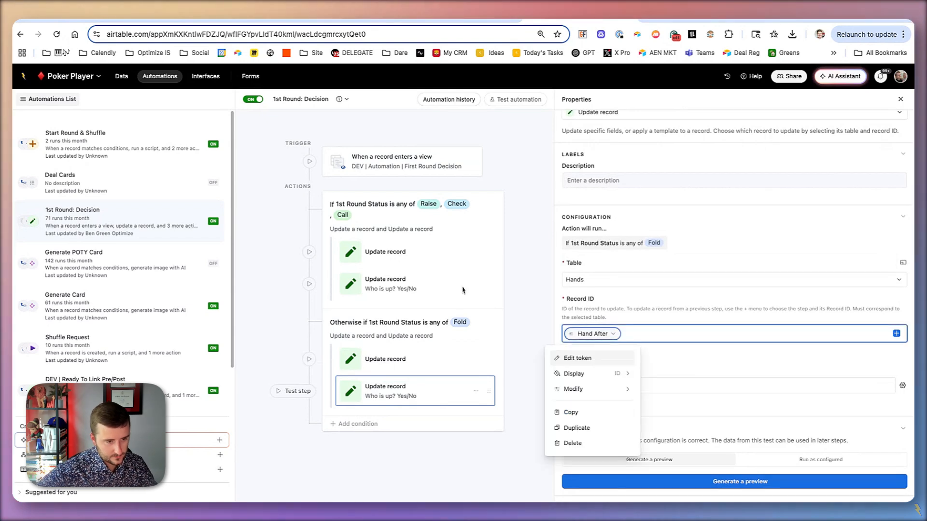
Clear hand 2's 1st Round Status in Grid view and recheck the DEV | Automation | First Round Decision view.
left_click(127, 76)
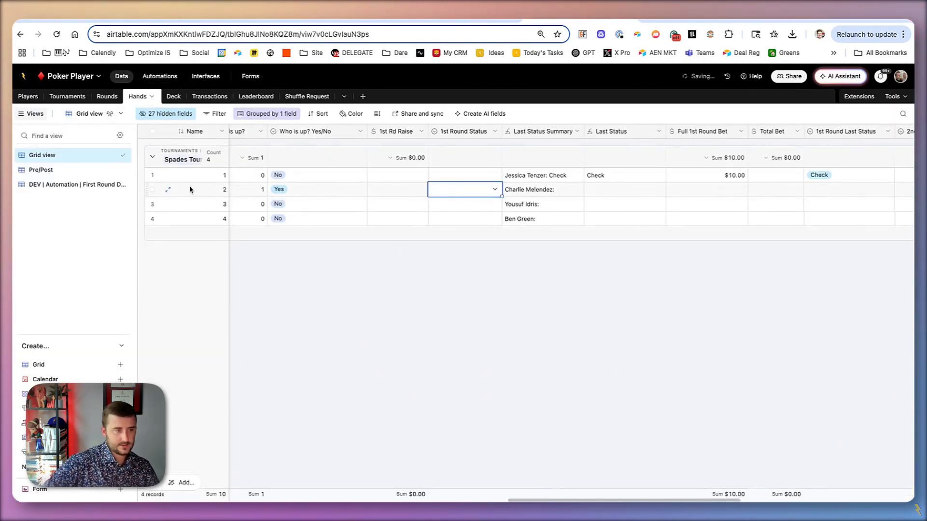
left_click(77, 184)
left_click(66, 155)
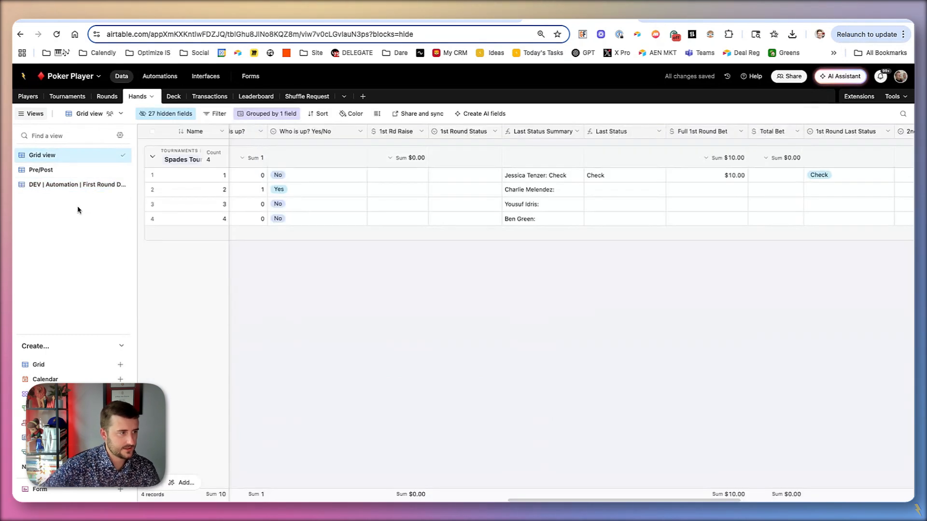
left_click(67, 185)
left_click(66, 156)
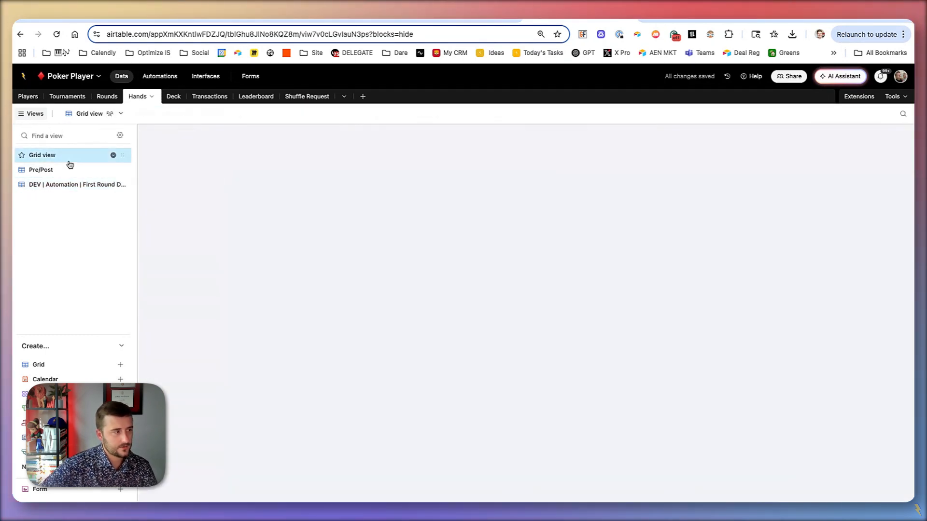
Clear the Full 1st Round Bet, Total Bet and 1st Round Last Status cells for hands 1 to 3.
scroll(554, 209, "right", 5)
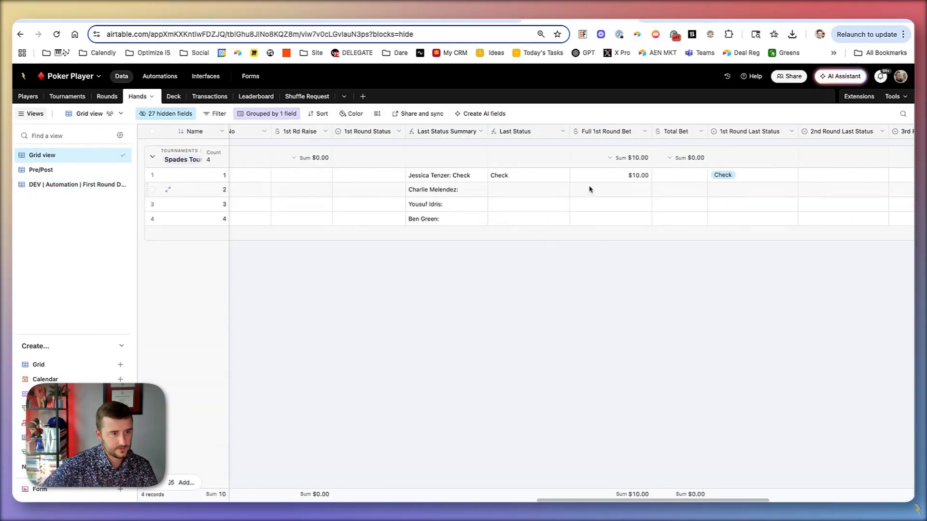
key("shift+Right")
key("shift+Right")
key("shift+Down")
key("shift+Down")
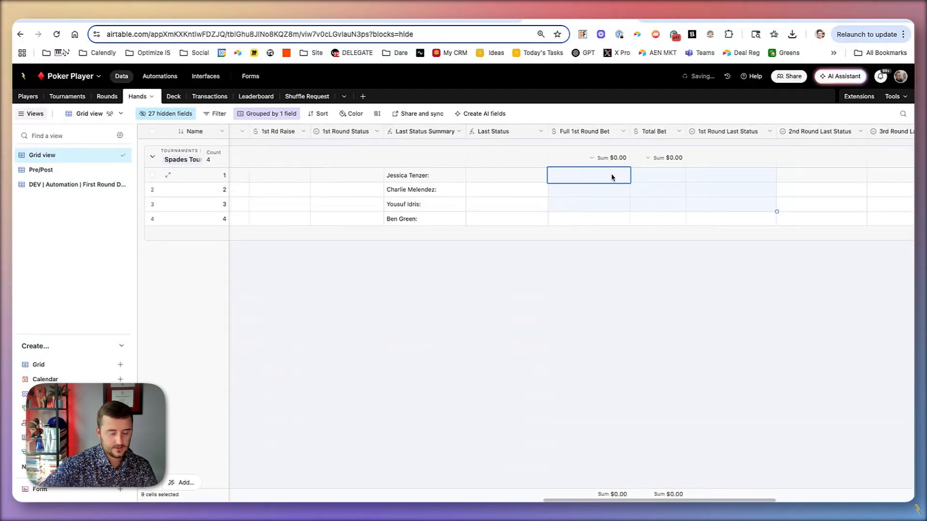
Unhide the Fold field in the Hands table's Grid view and uncheck Fold for hand 2.
scroll(613, 176, "right", 10)
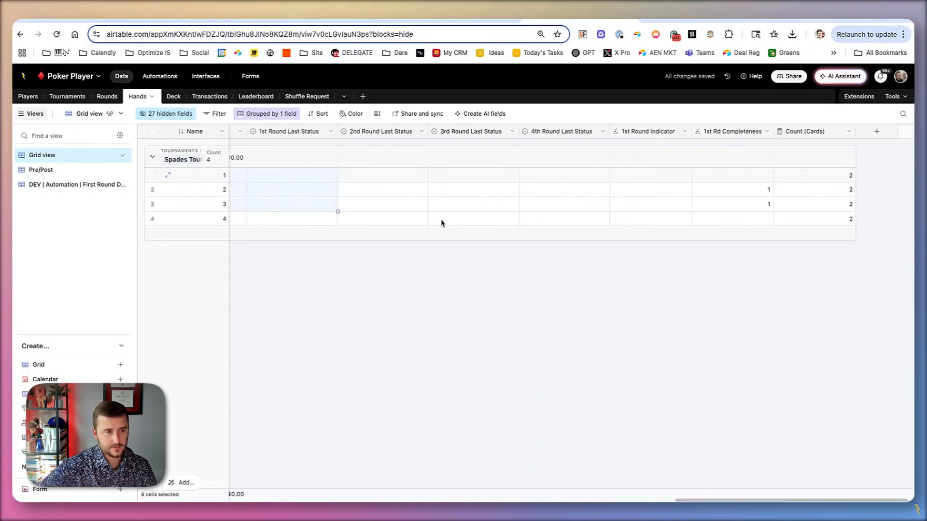
scroll(441, 224, "left", 10)
left_click(160, 114)
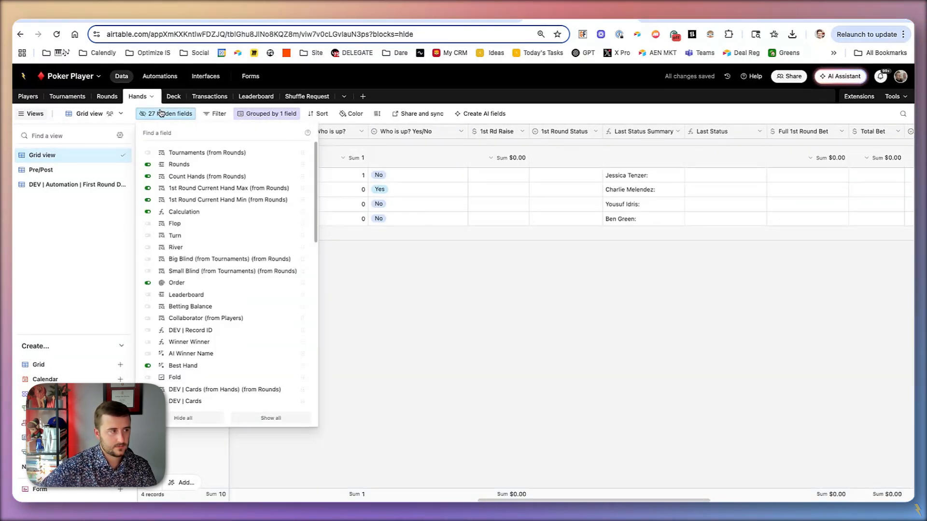
type("f")
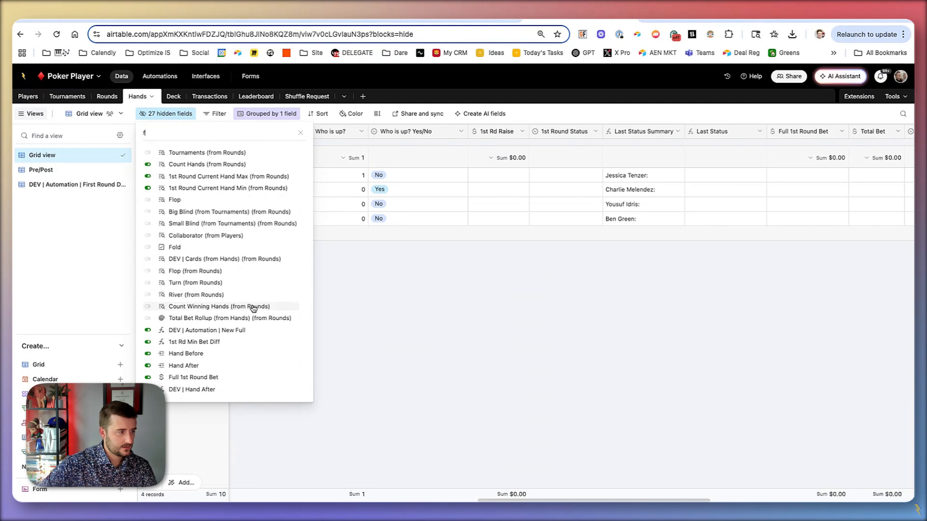
left_click(207, 247)
left_click(499, 291)
scroll(500, 292, "right", 10)
scroll(585, 263, "right", 3)
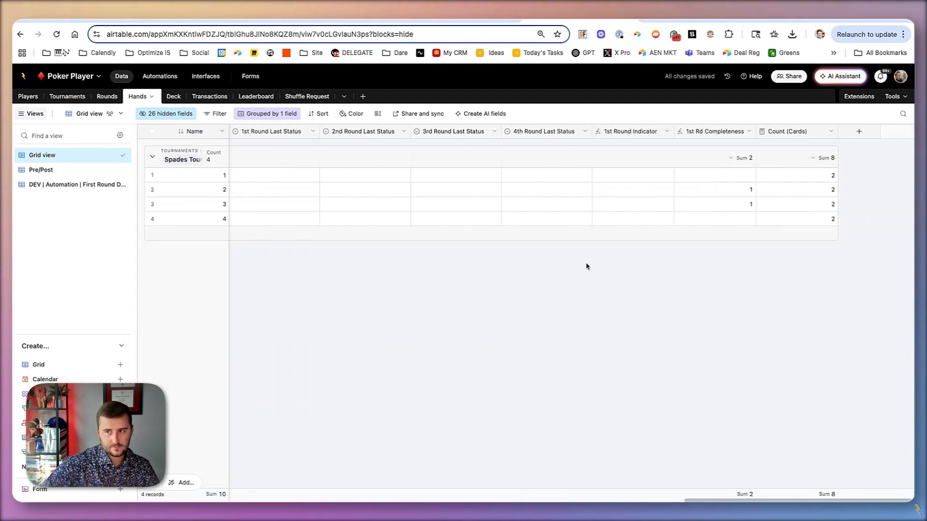
scroll(585, 180, "left", 15)
scroll(761, 199, "left", 5)
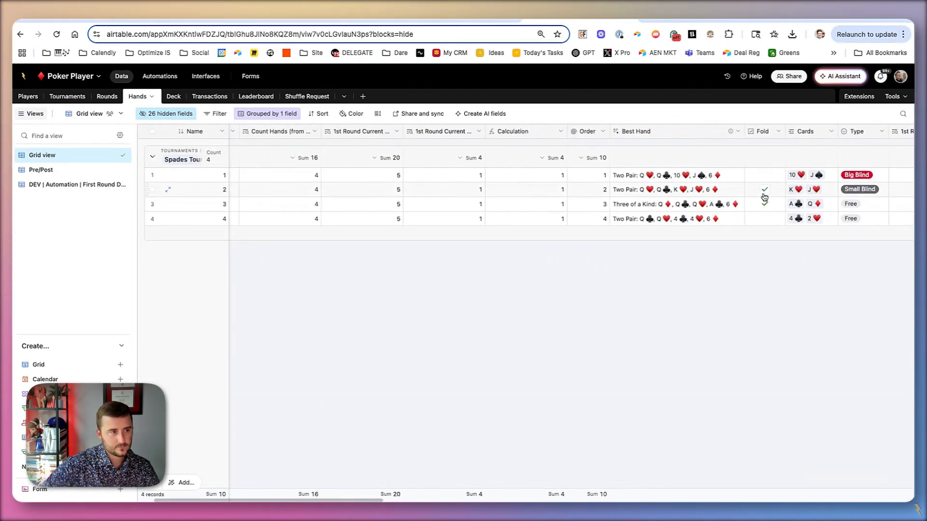
Reset the turn order by setting Who is up? Yes/No to Yes for hand 1 and No for hand 2.
scroll(676, 193, "right", 15)
left_click(584, 191)
double_click(498, 177)
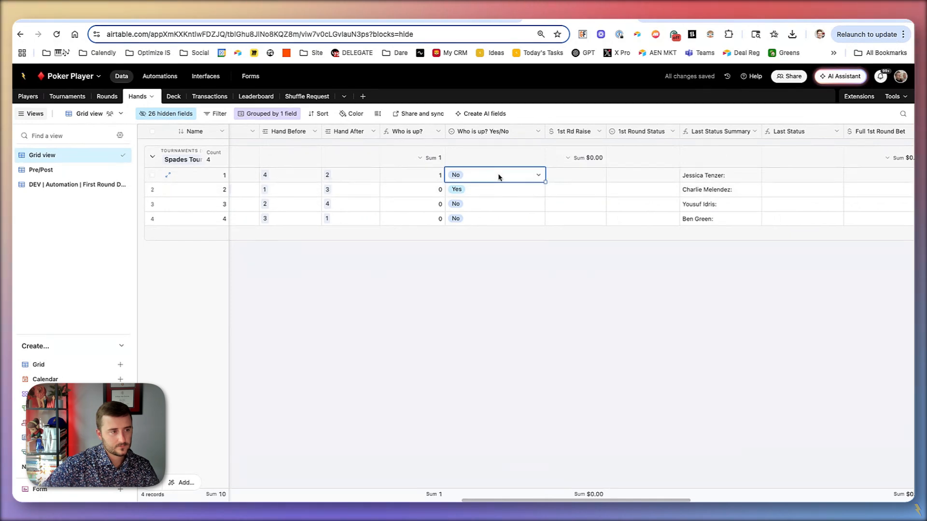
left_click(493, 235)
double_click(491, 194)
left_click(491, 234)
Rerun the turn-order test with 1st Round Status set to Check for hand 1 and Fold for hand 2.
double_click(624, 178)
left_click(666, 242)
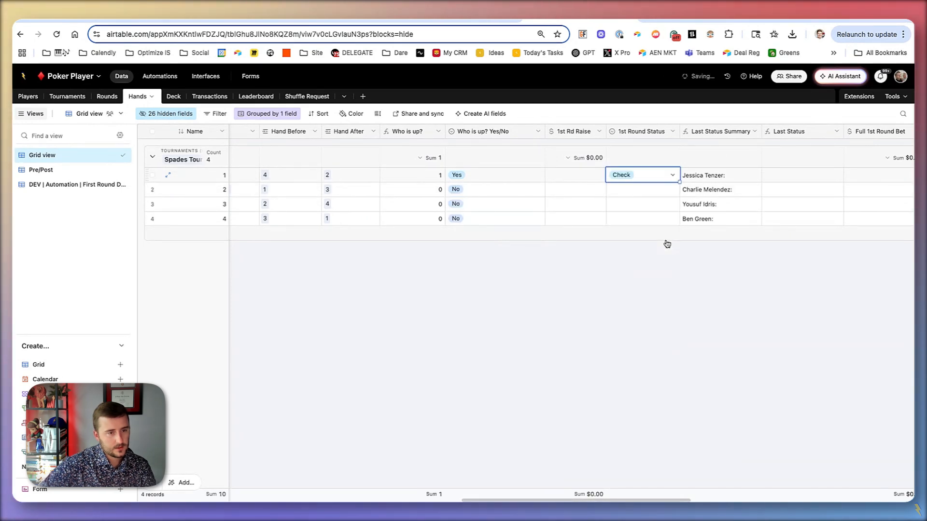
left_click(643, 192)
left_click(642, 191)
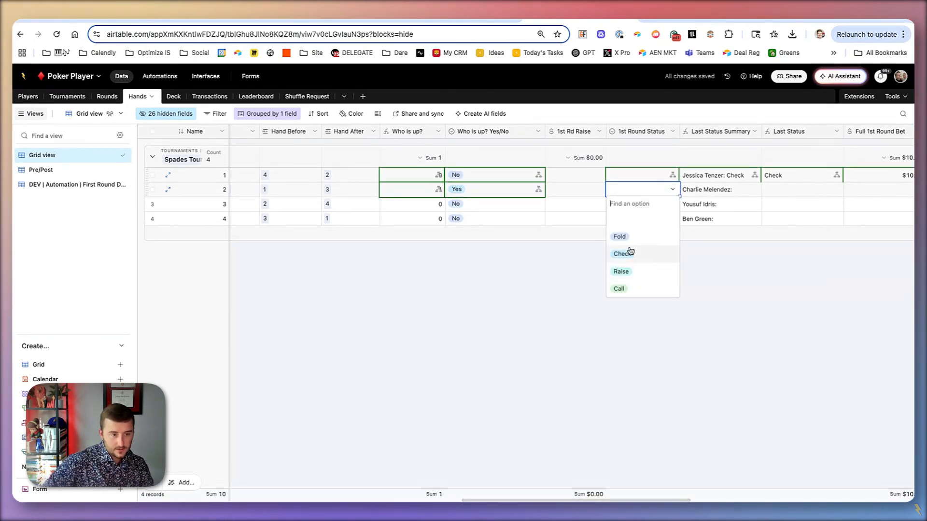
left_click(620, 236)
Enter a 1st Rd Raise of $25.00 for hand 3 and set its 1st Round Status to Raise.
left_click(644, 204)
left_click(644, 204)
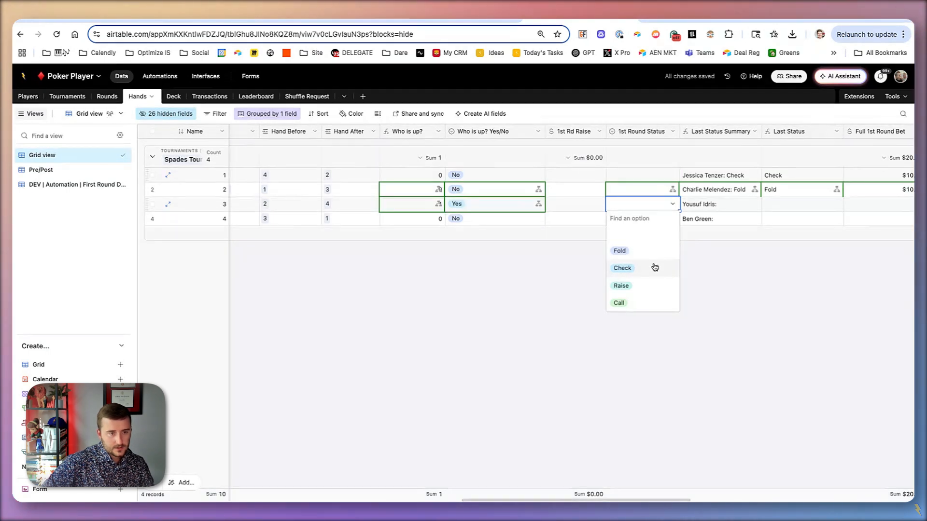
left_click(584, 205)
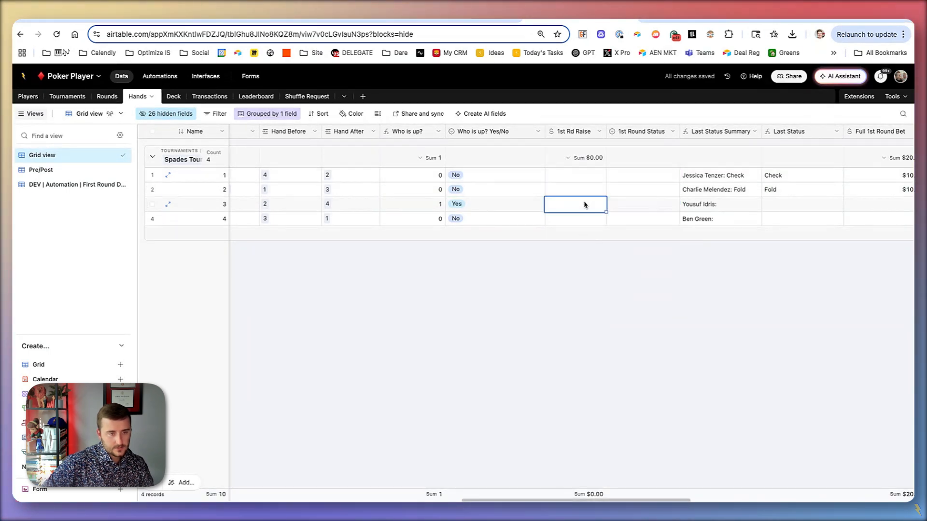
double_click(621, 211)
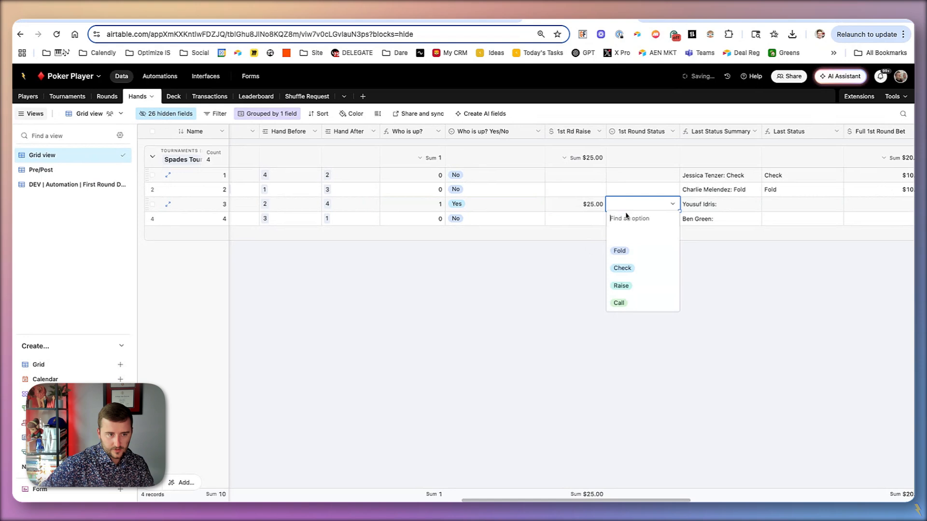
left_click(657, 286)
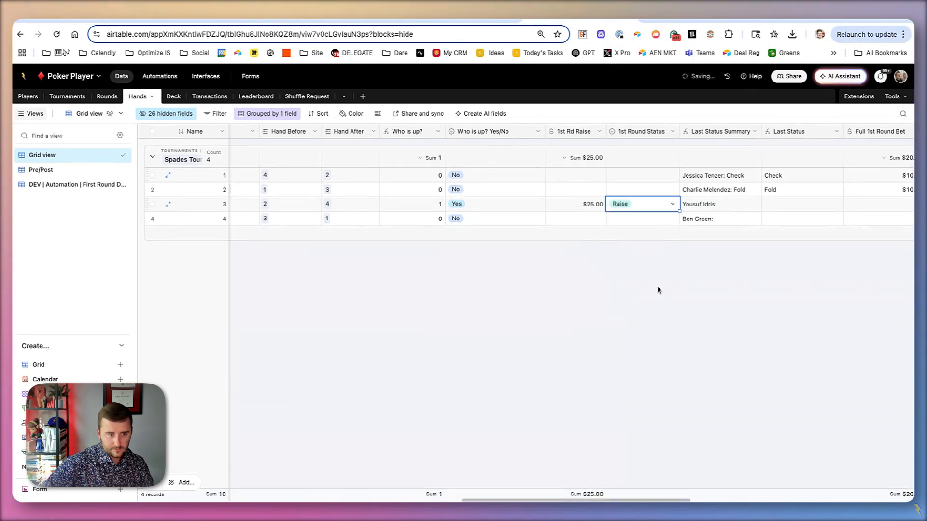
Enter a 1st Rd Raise of $10.00 for hand 4 and set its 1st Round Status to Raise.
left_click(635, 216)
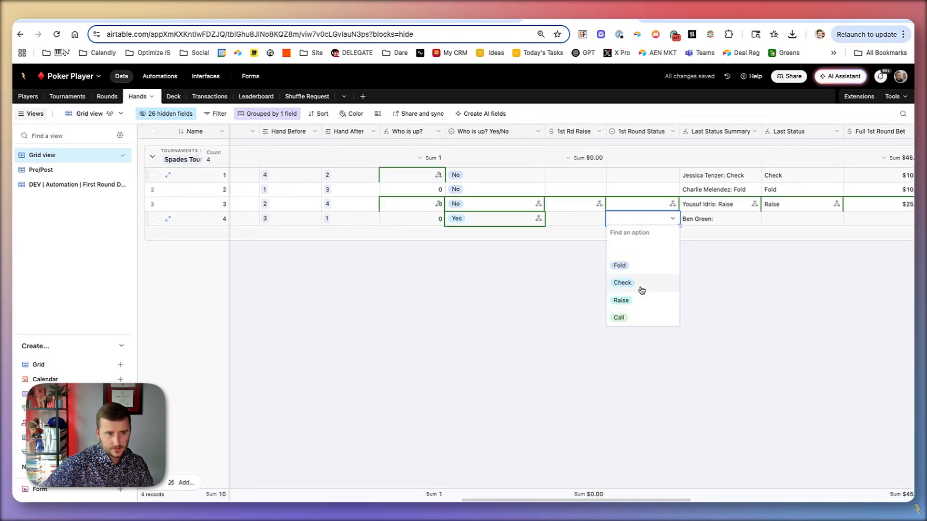
left_click(572, 223)
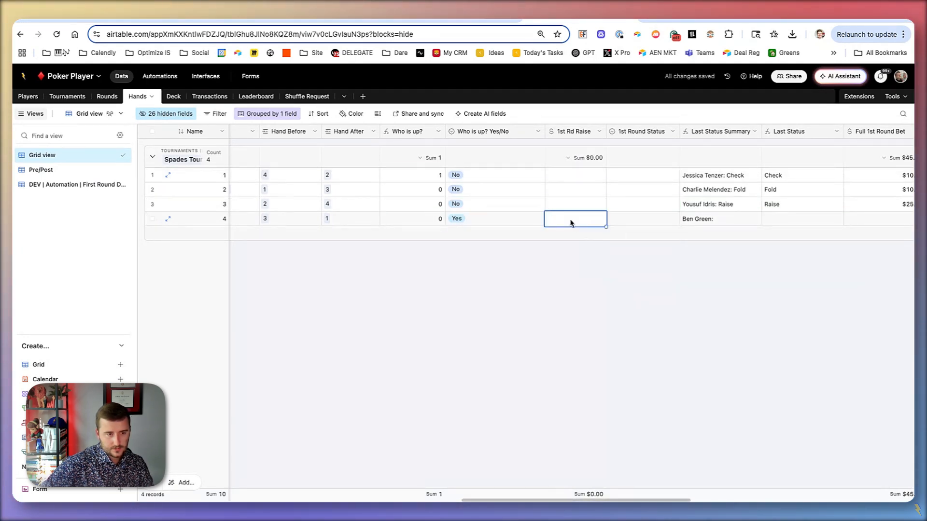
left_click(616, 216)
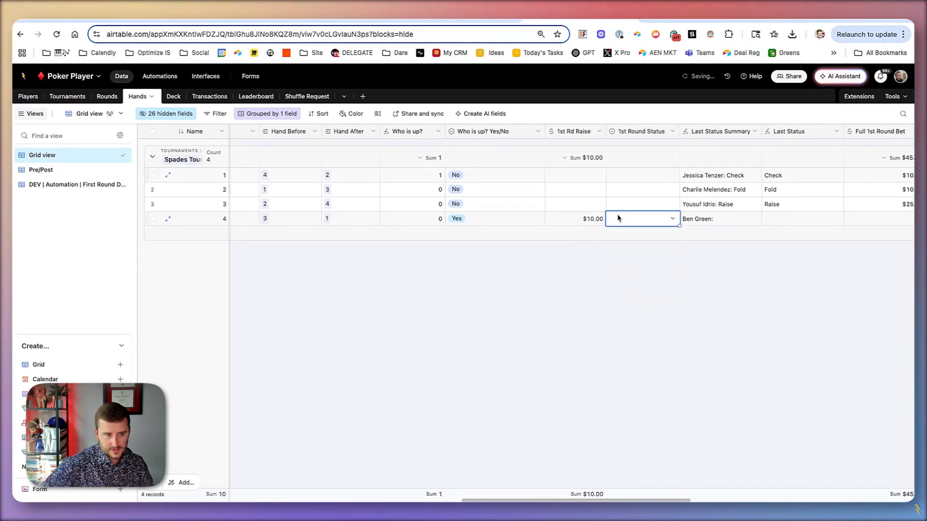
left_click(618, 217)
left_click(640, 309)
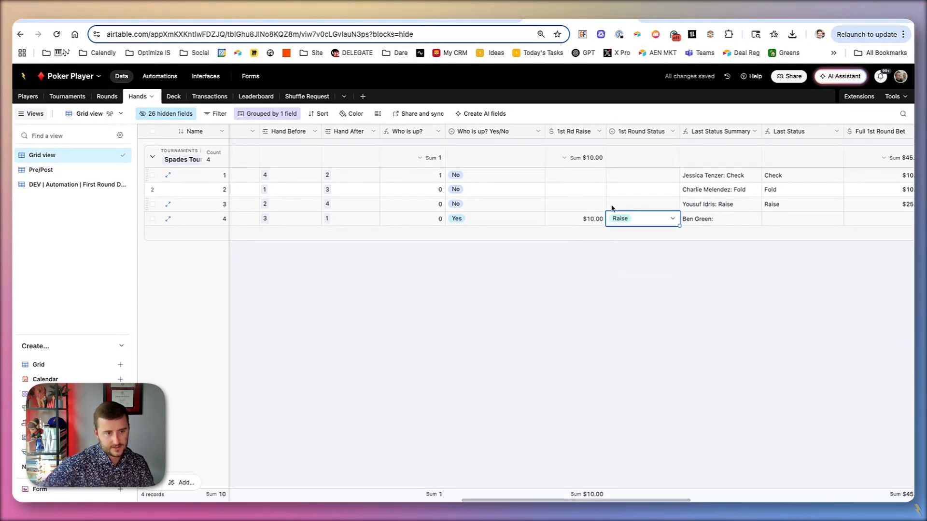
Play hand 1's second turn by setting its 1st Round Status to Check.
scroll(611, 195, "right", 1)
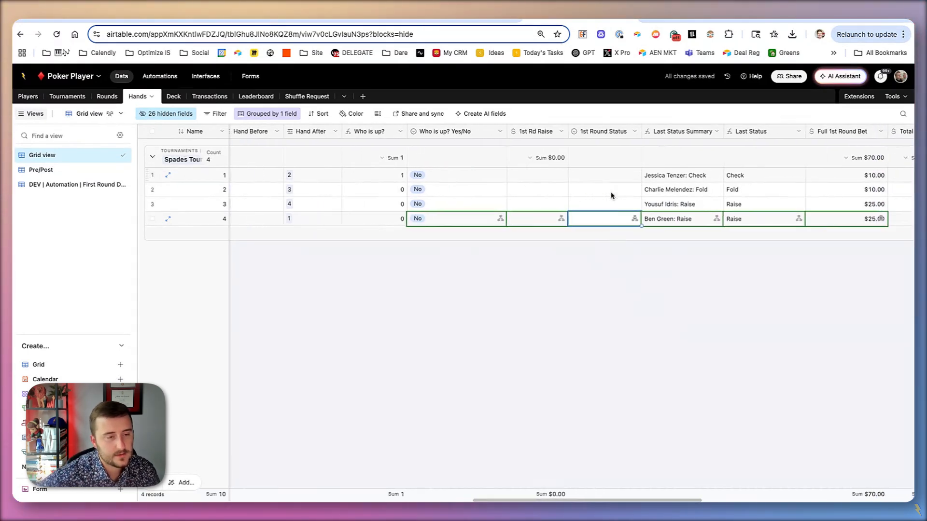
left_click(593, 175)
left_click(594, 174)
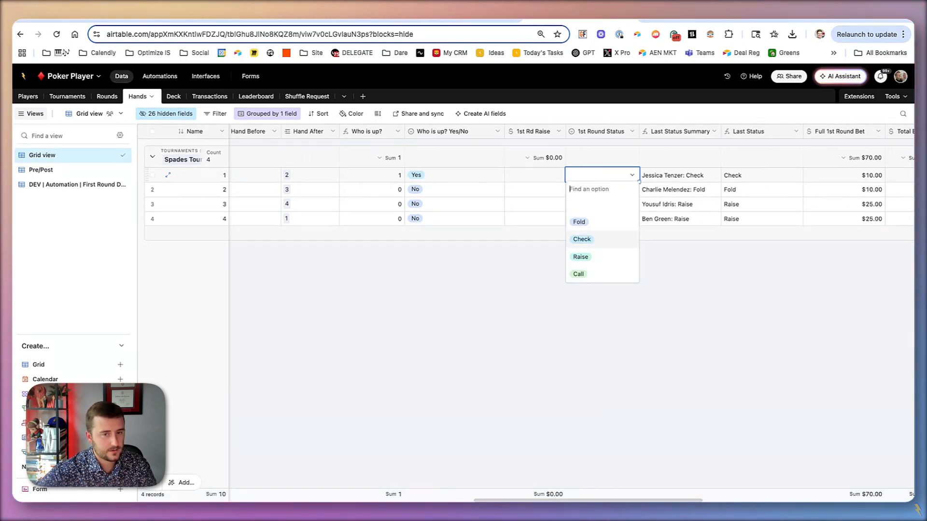
left_click(582, 239)
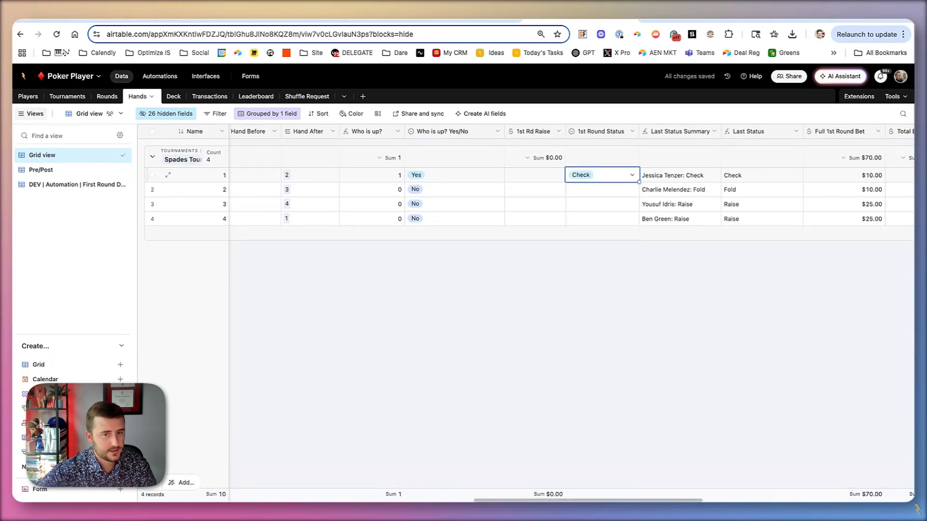
left_click(473, 192)
left_click(591, 190)
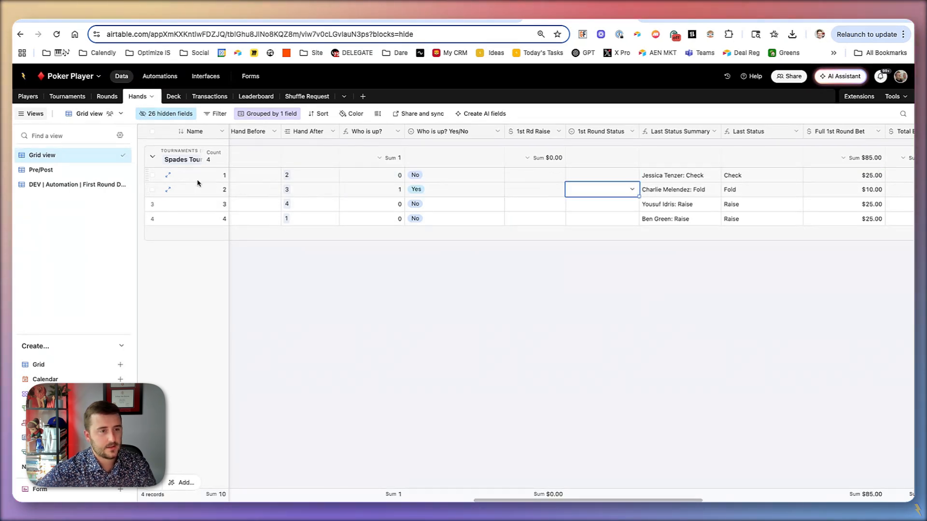
Examine the First Round Decision view's filter conditions and the hands' Fold and 1st Round Last Status values in Grid view.
left_click(85, 186)
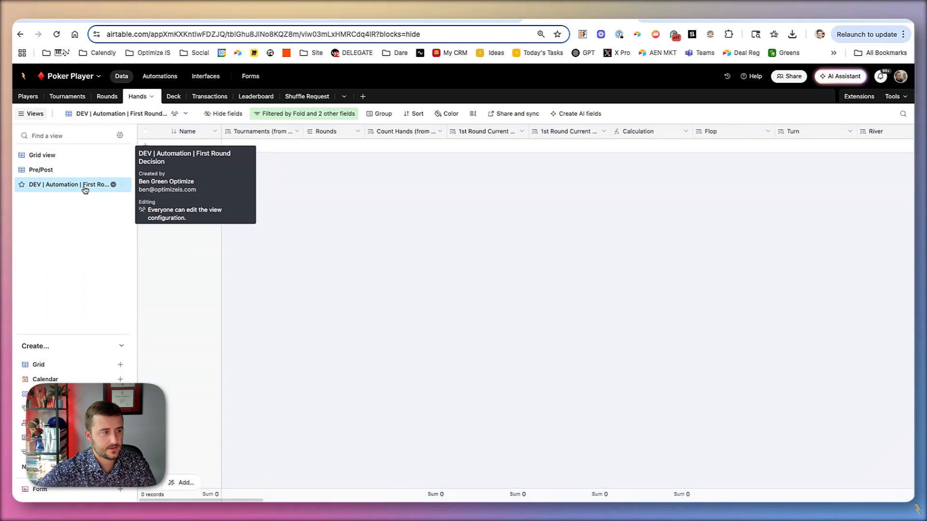
left_click(69, 160)
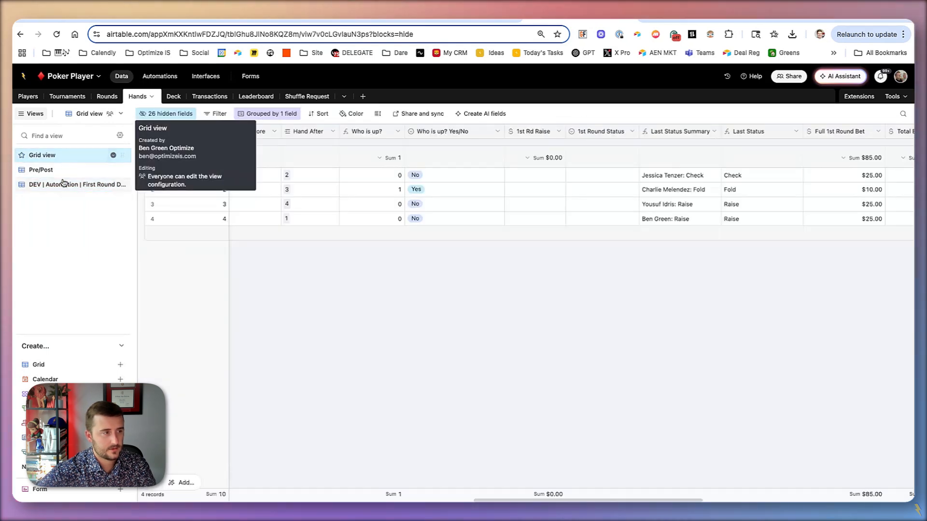
left_click(63, 183)
left_click(340, 118)
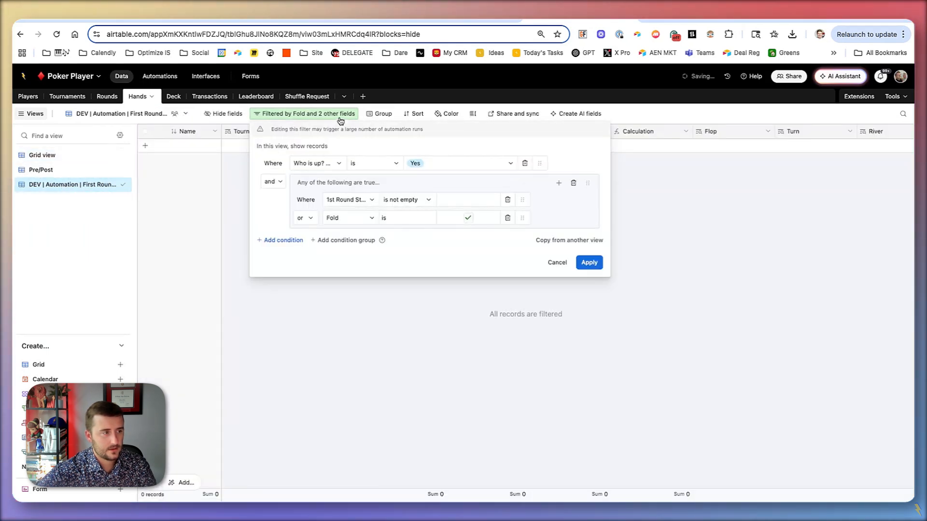
left_click(85, 158)
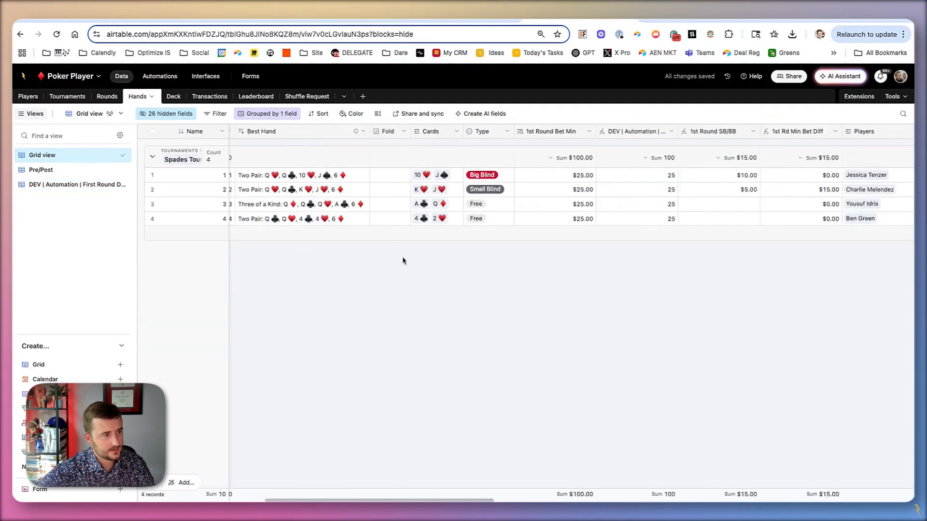
scroll(403, 261, "left", 3)
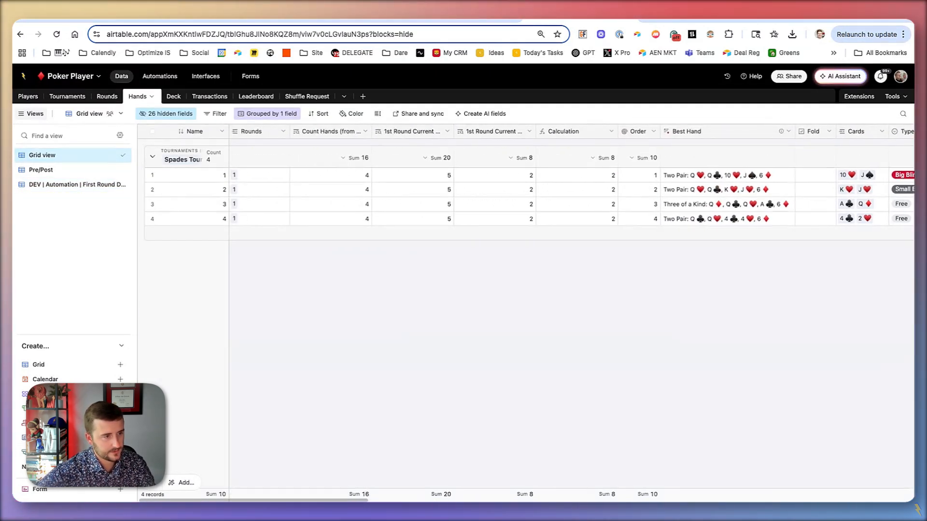
scroll(403, 261, "right", 10)
scroll(572, 312, "right", 10)
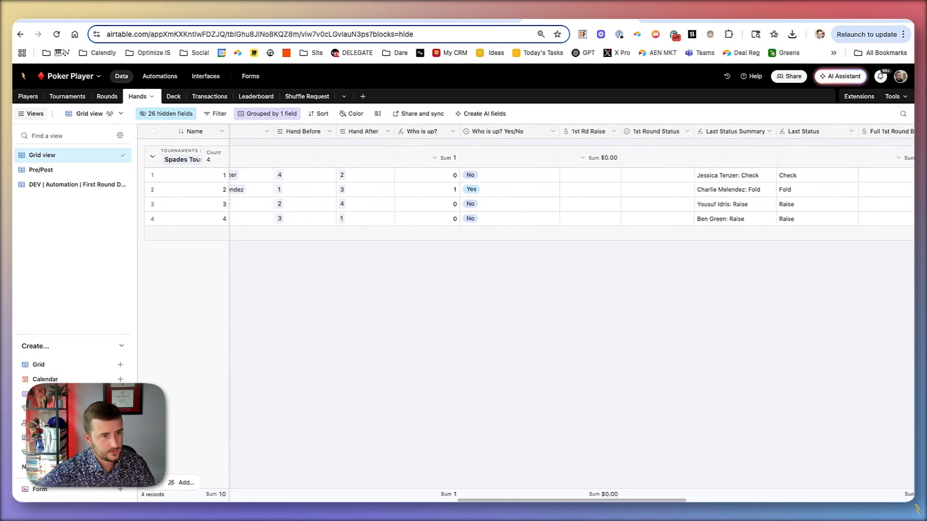
scroll(527, 309, "right", 5)
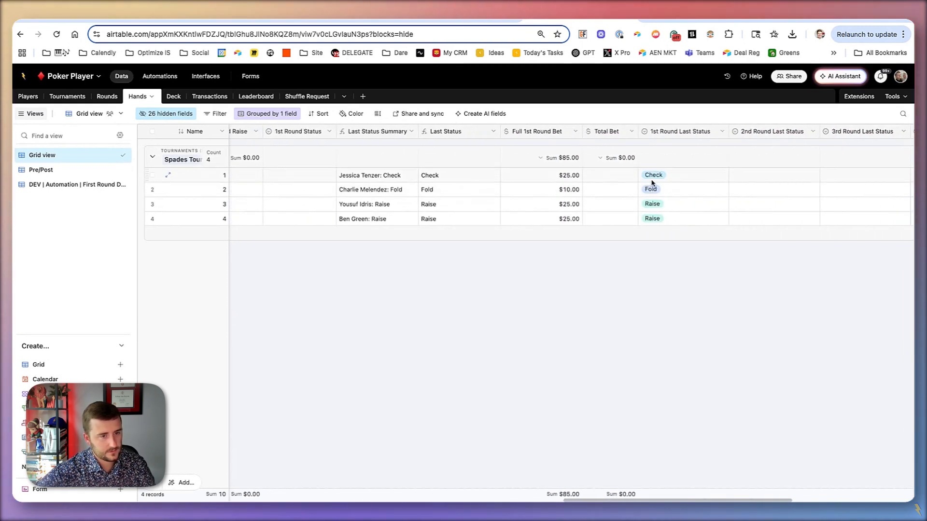
left_click(666, 188)
scroll(667, 188, "left", 15)
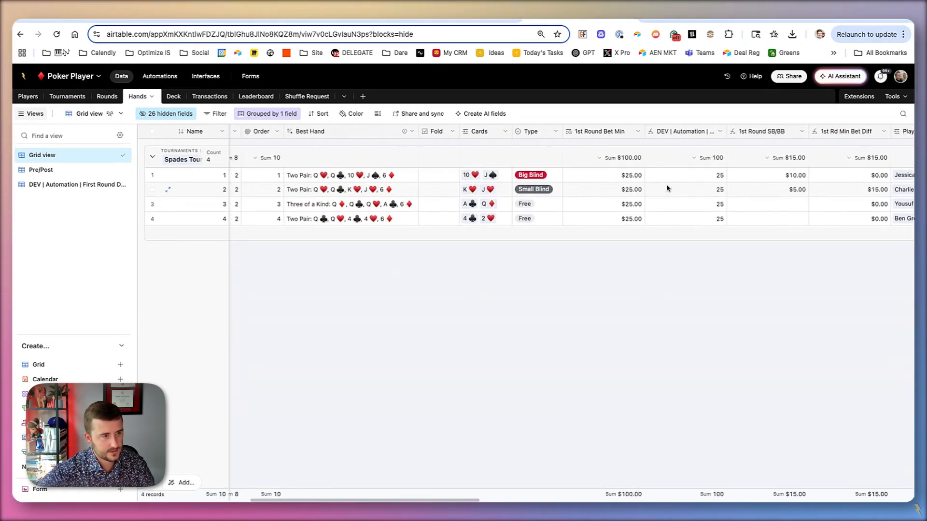
Make the first Update record action in the 1st Round: Decision automation's Fold branch check the Fold field, and publish the update.
left_click(160, 76)
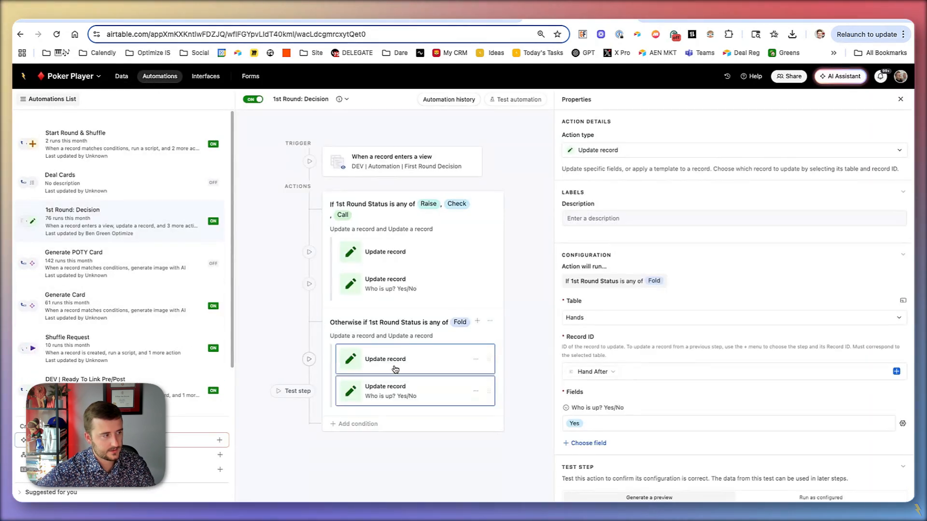
left_click(414, 359)
scroll(609, 366, "down", 3)
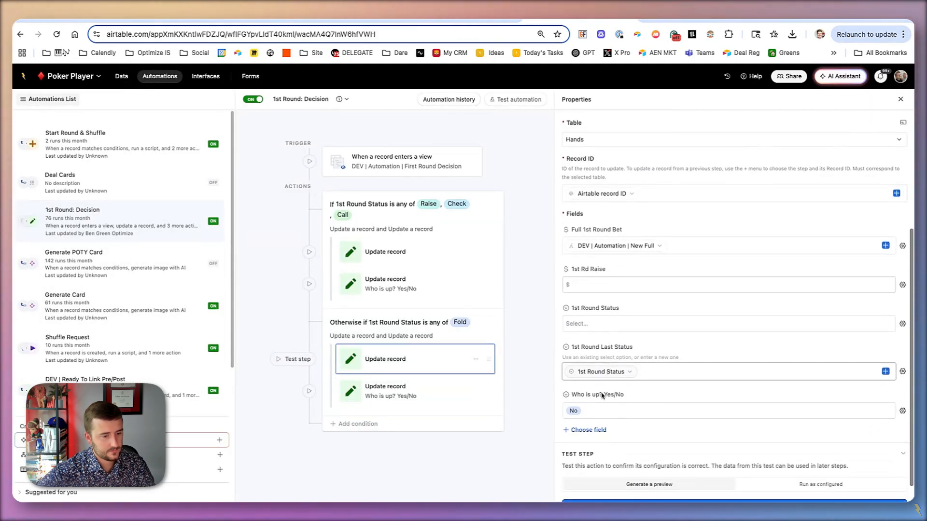
left_click(583, 429)
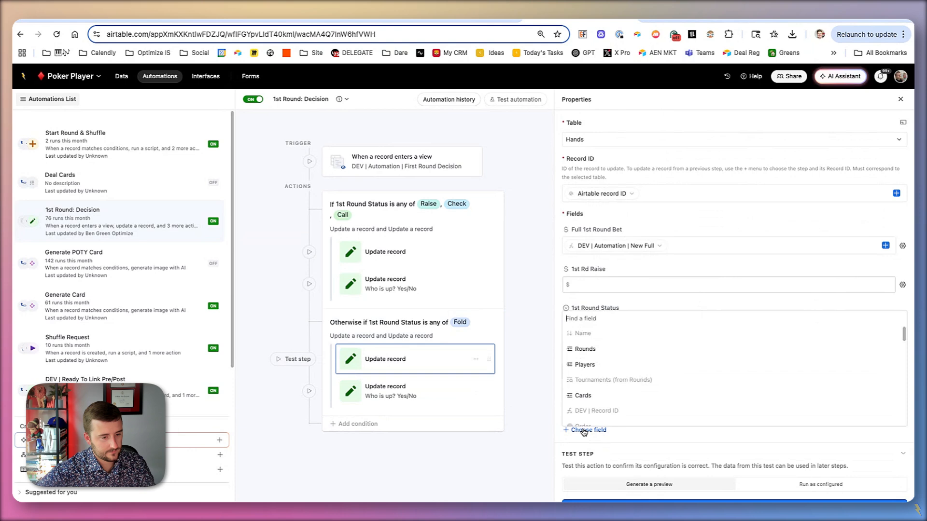
scroll(622, 388, "up", 8)
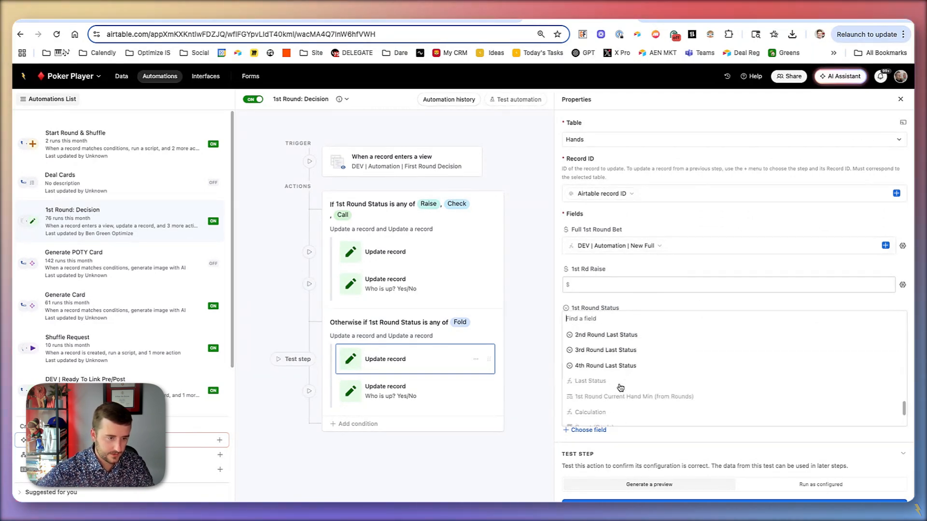
scroll(621, 388, "down", 4)
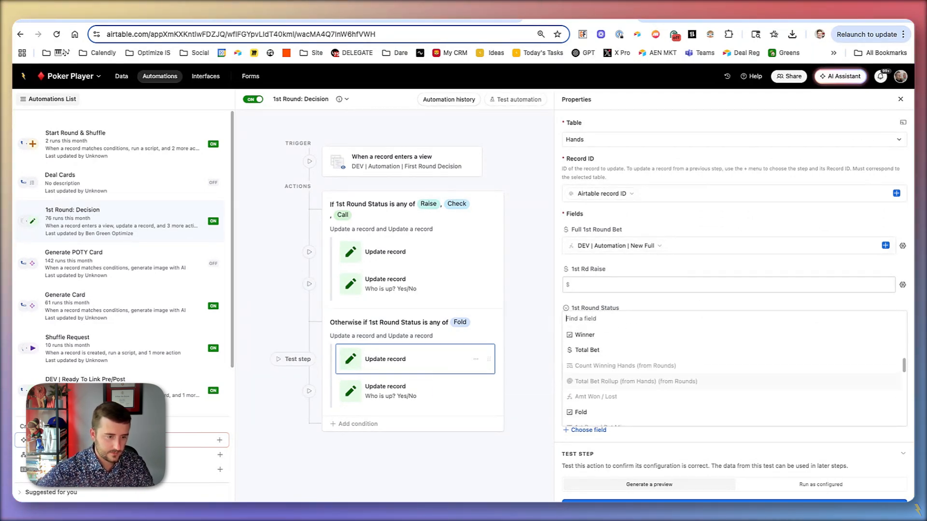
left_click(600, 421)
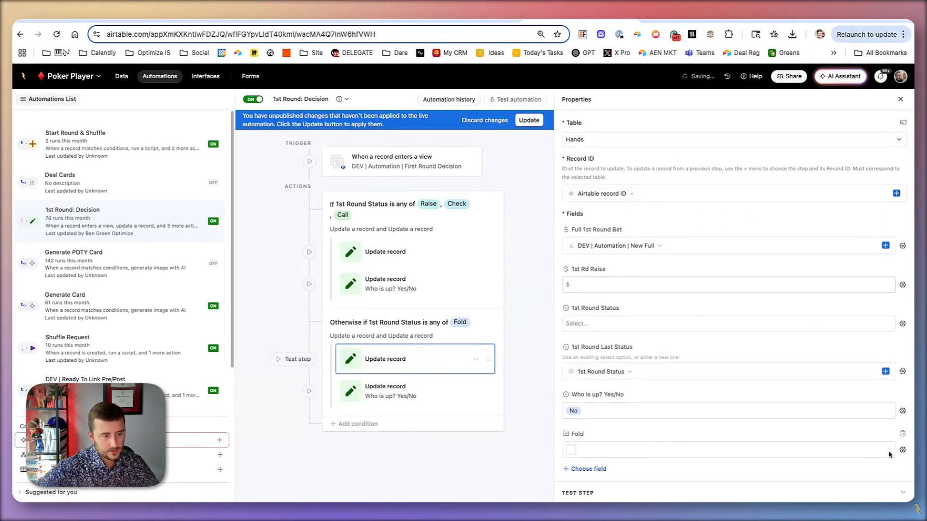
left_click(570, 450)
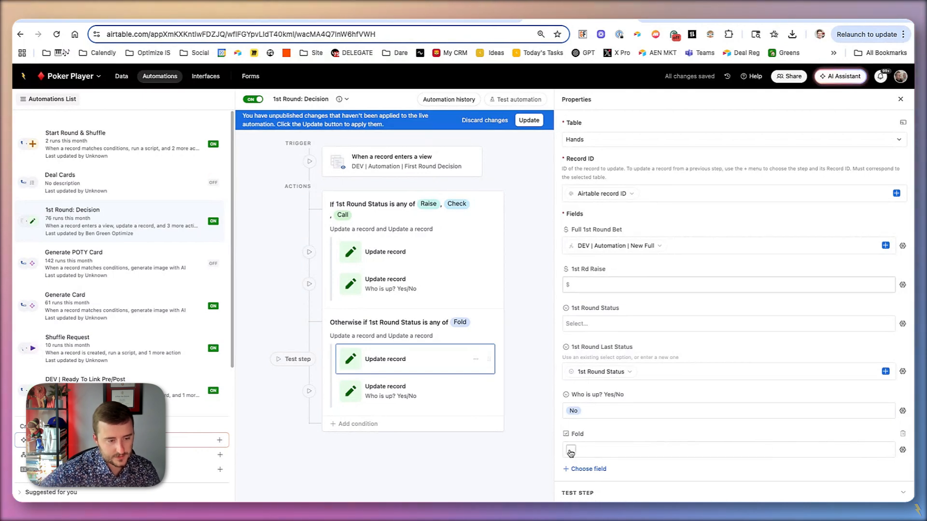
left_click(529, 123)
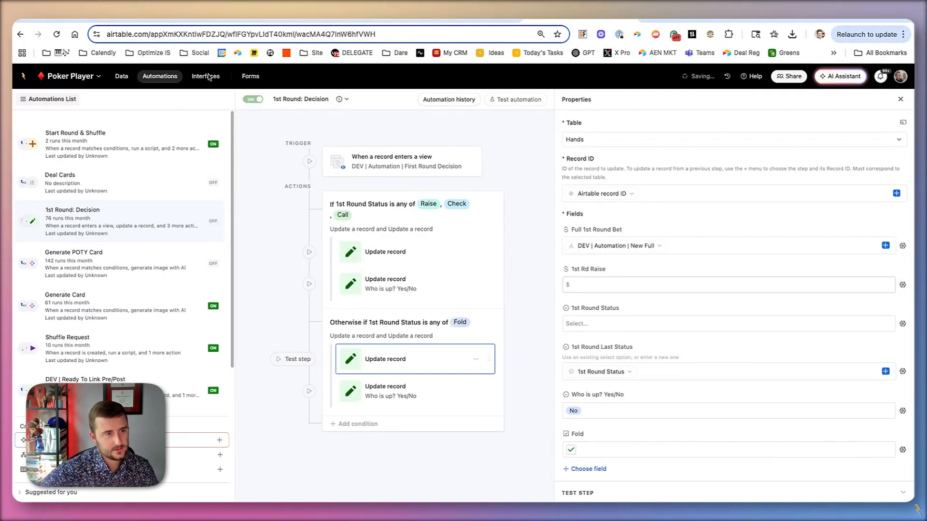
Clear Who is up? Yes/No for all four hands in the Hands table's Grid view.
left_click(122, 76)
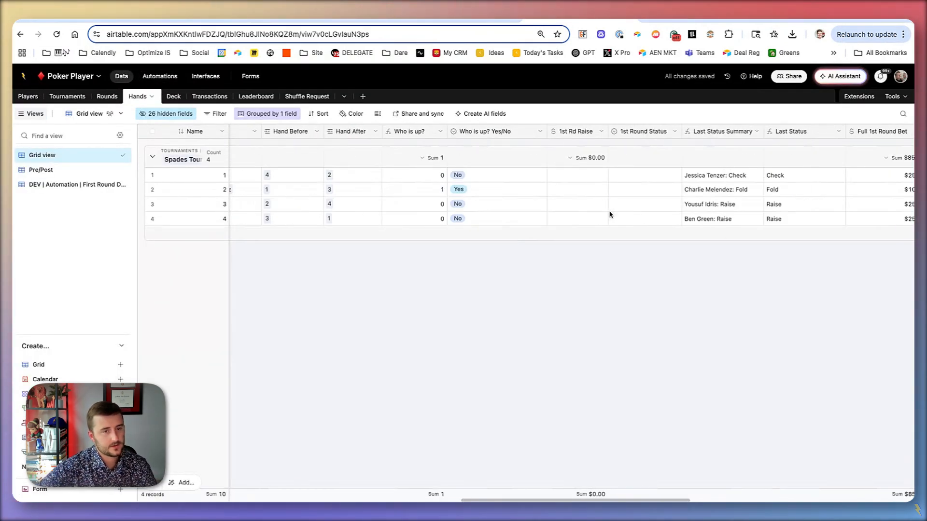
key("shift+Down")
key("shift+Down")
key("shift+Down")
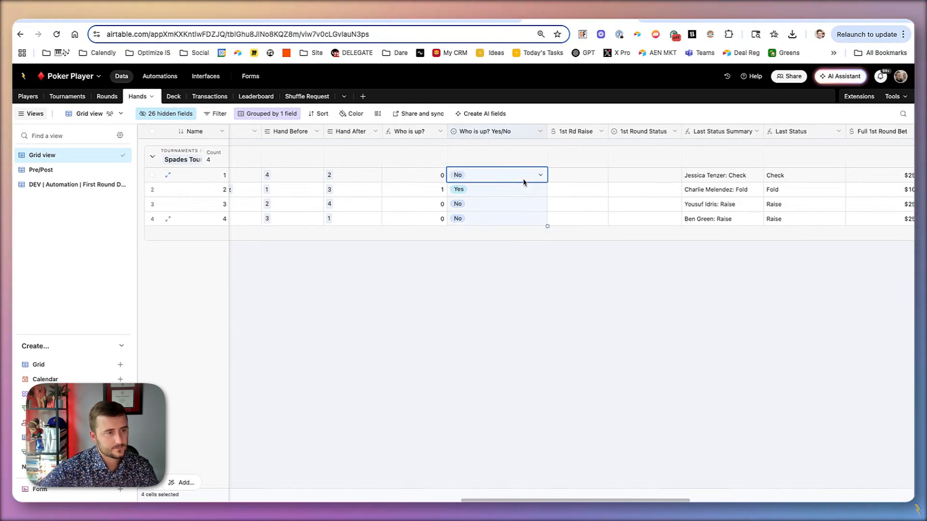
key("Delete")
Clear the Full 1st Round Bet, Total Bet and 1st Round Last Status cells for all four hands.
scroll(658, 198, "right", 4)
left_click(739, 178)
key("shift+Right")
key("shift+Down")
key("shift+Down")
key("shift+Down")
key("shift+Right")
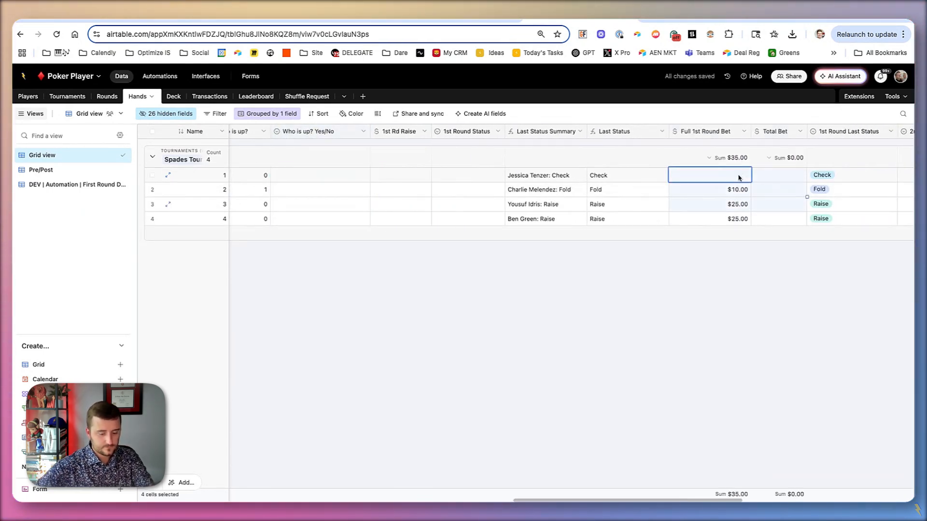
key("Delete")
scroll(580, 184, "right", 3)
Start a new turn-order test with hand 1 set to Yes in Who is up? Yes/No and Check in 1st Round Status.
scroll(414, 186, "left", 4)
left_click(453, 180)
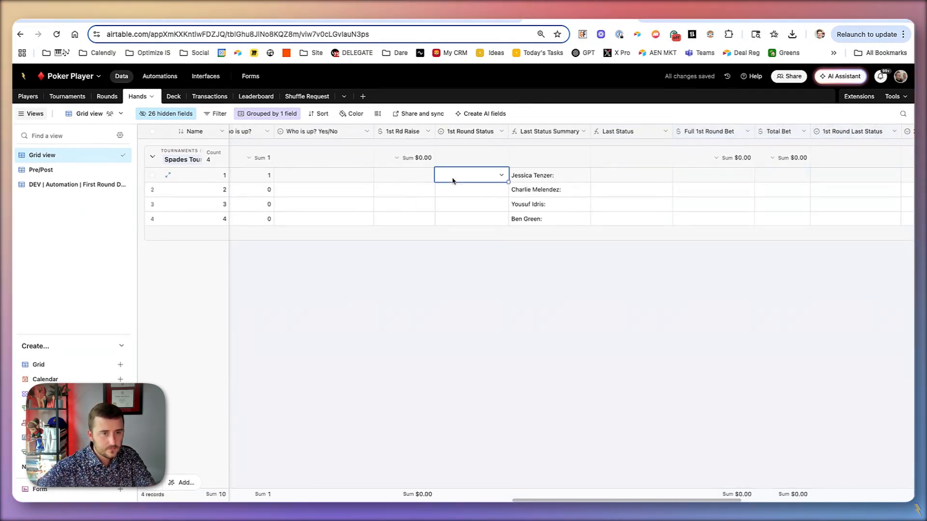
double_click(341, 178)
left_click(346, 240)
double_click(471, 181)
left_click(494, 240)
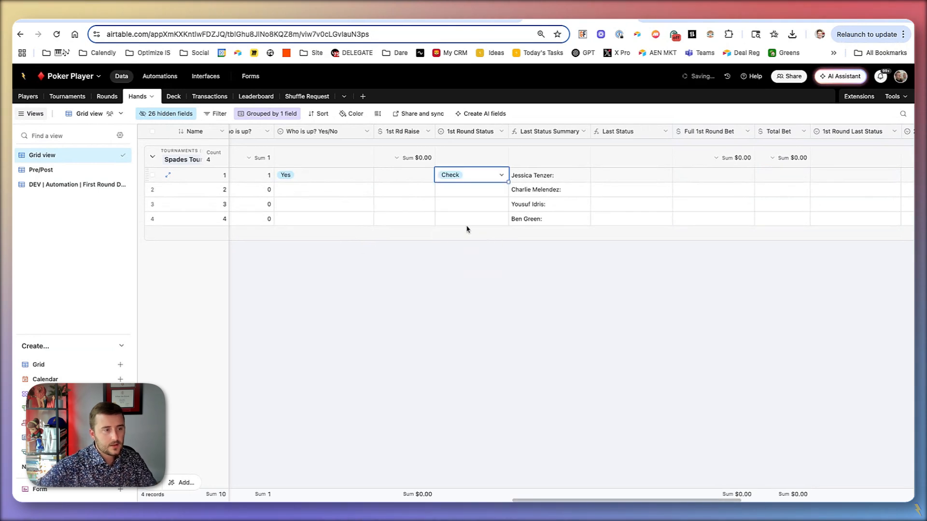
Set 1st Round Status to Check for hand 2 and hand 3.
left_click(484, 193)
left_click(489, 254)
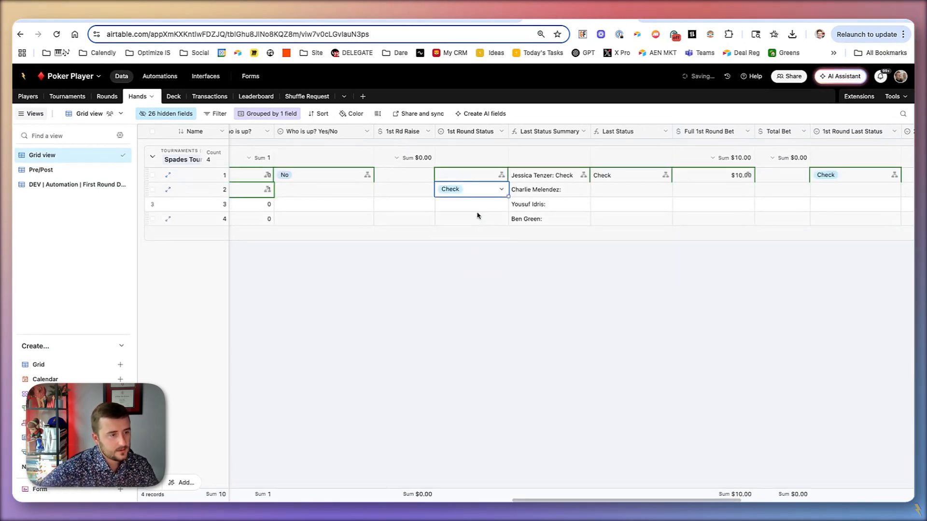
double_click(474, 207)
left_click(487, 267)
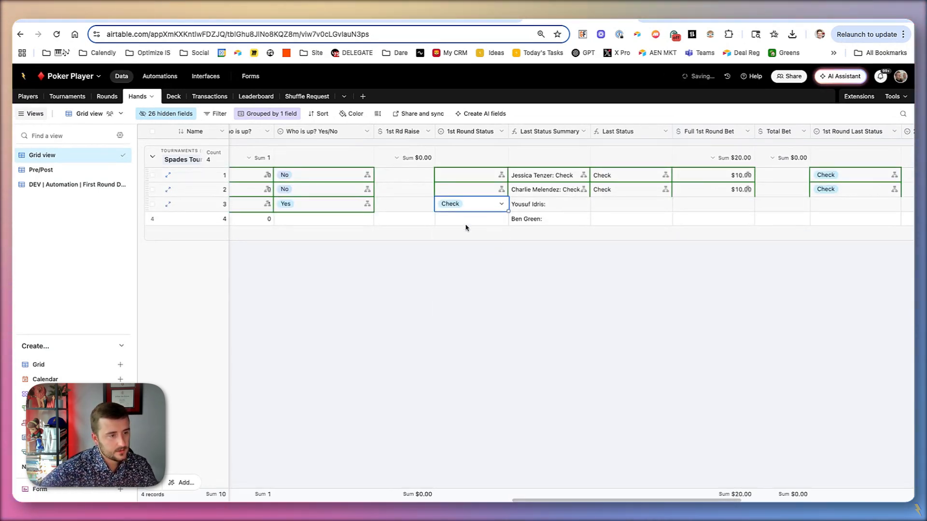
Enter a 1st Rd Raise of 25 for hand 4 and set its 1st Round Status to Raise.
left_click(406, 217)
type("25")
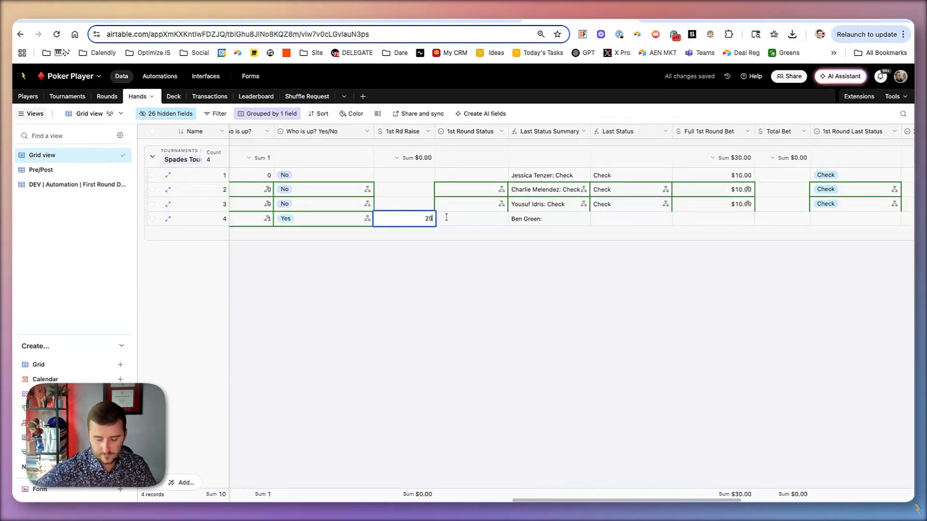
left_click(467, 217)
left_click(467, 218)
left_click(472, 304)
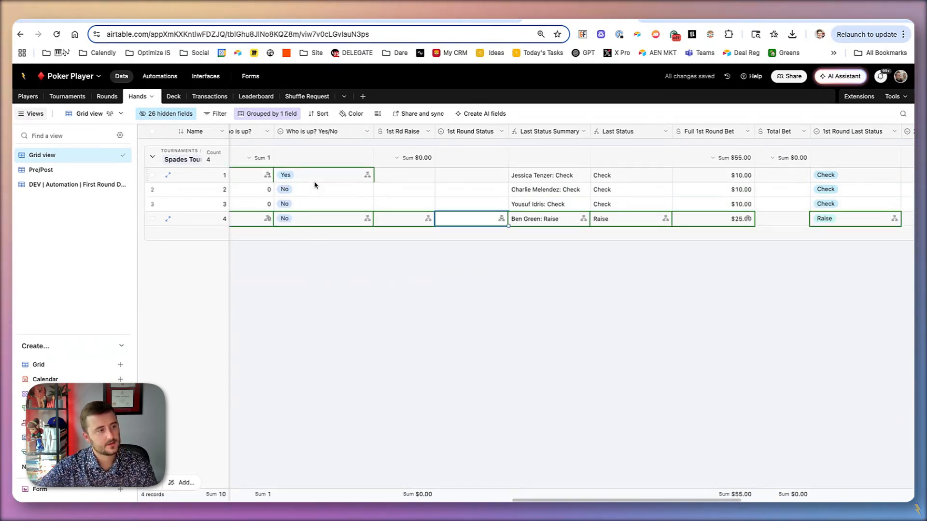
Set 1st Round Status to Check for hand 1 and to Fold for hand 2.
left_click(479, 173)
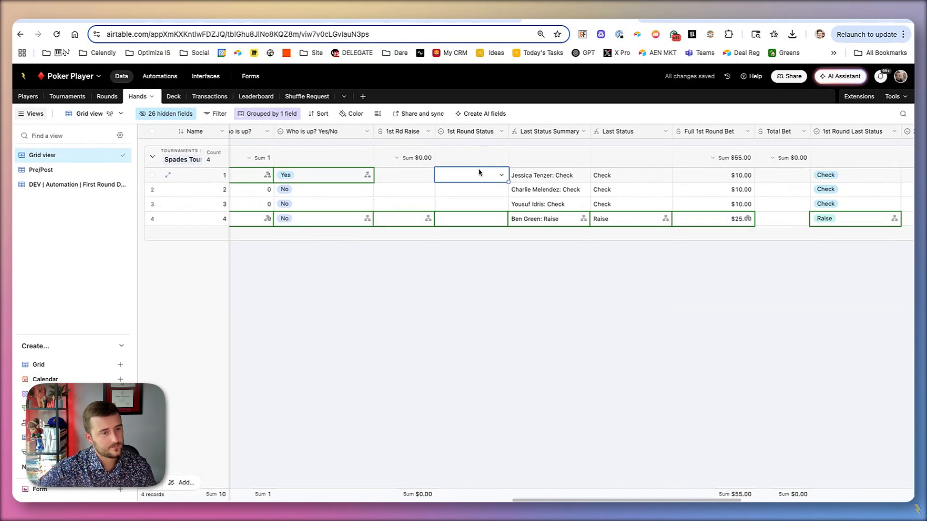
left_click(479, 173)
left_click(479, 240)
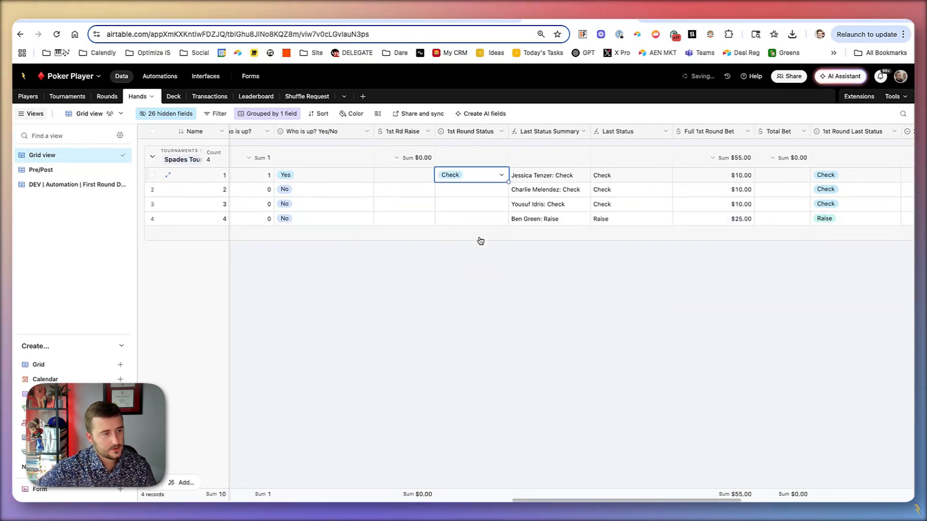
left_click(449, 191)
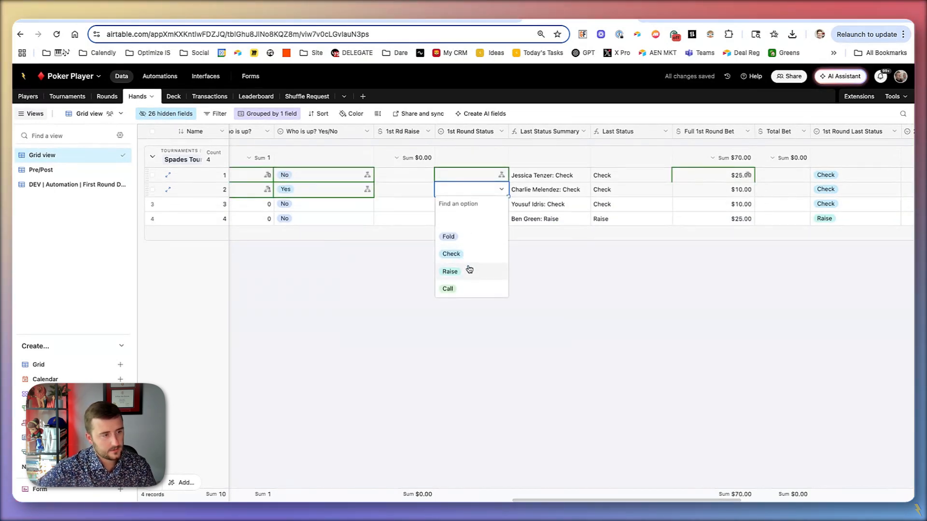
left_click(462, 242)
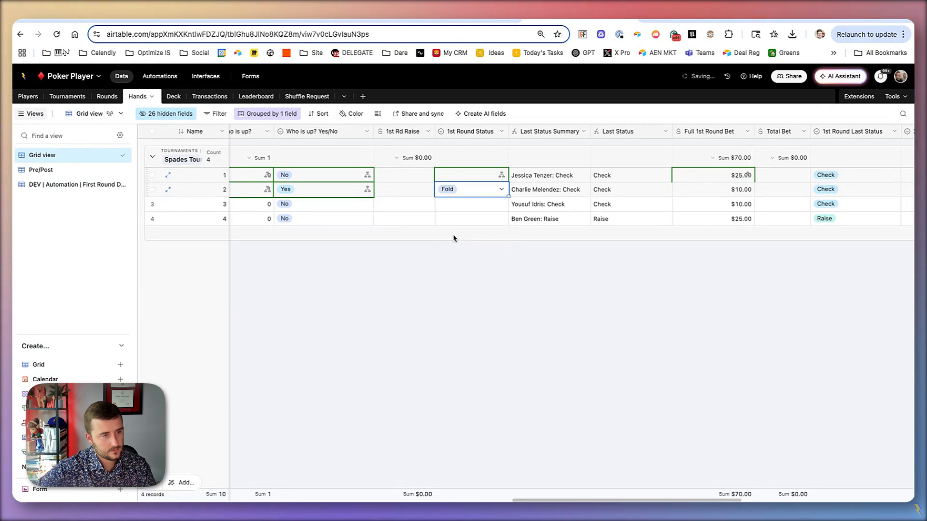
Enter a 1st Rd Raise of 30 with 1st Round Status Raise for hand 3, and set hand 4's status to Check.
left_click(386, 204)
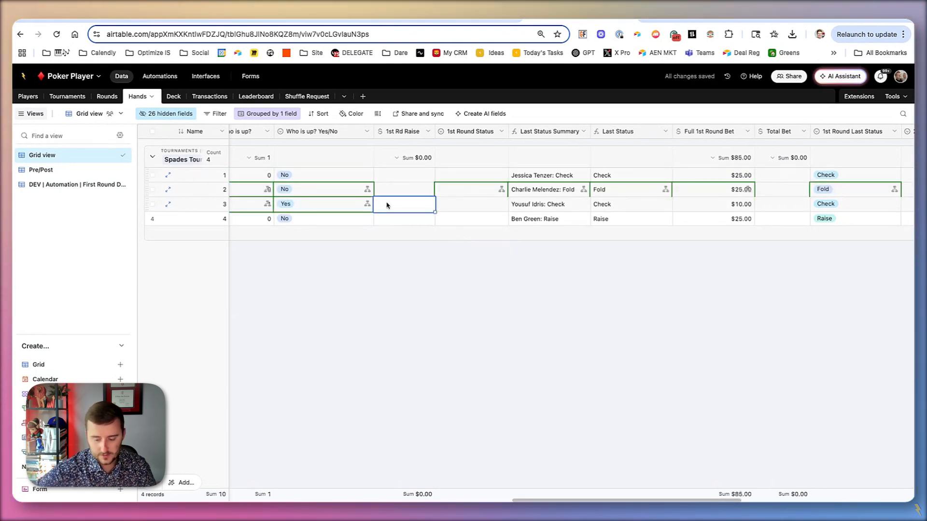
type("30")
left_click(456, 208)
left_click(456, 207)
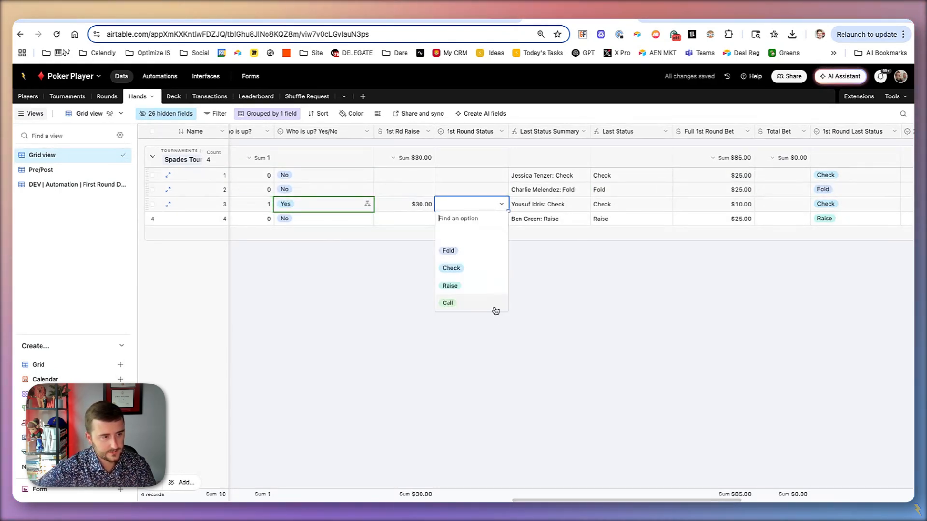
left_click(464, 282)
double_click(447, 220)
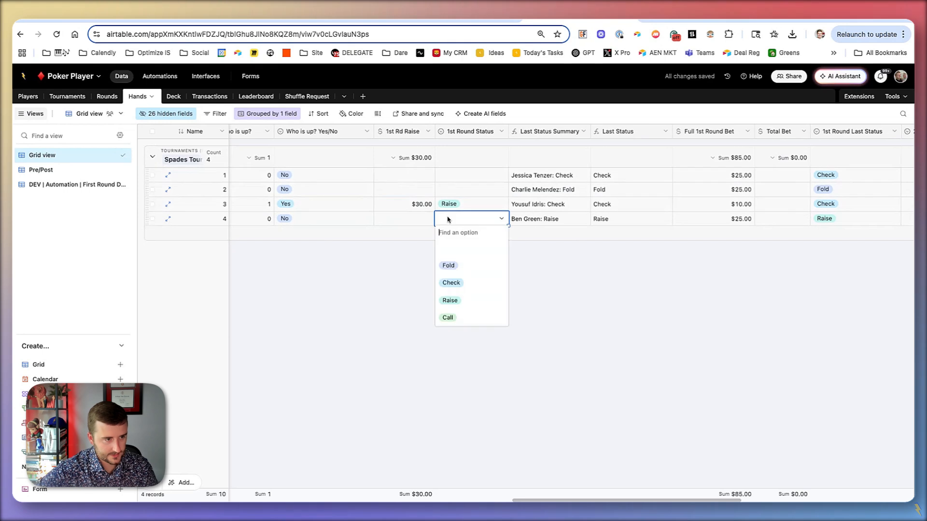
left_click(475, 290)
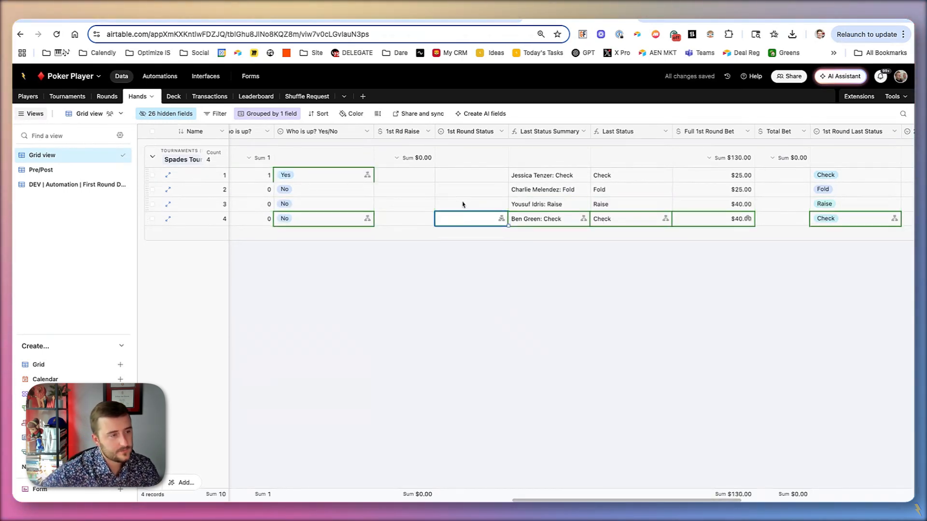
Enter a 1st Rd Raise of 50 for hand 1 and set its 1st Round Status to Raise.
left_click(466, 175)
left_click(465, 176)
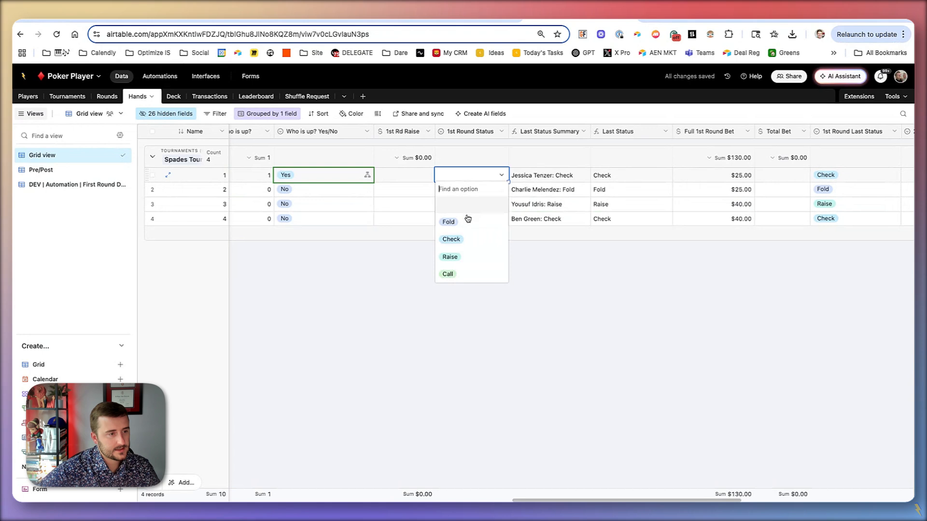
left_click(403, 177)
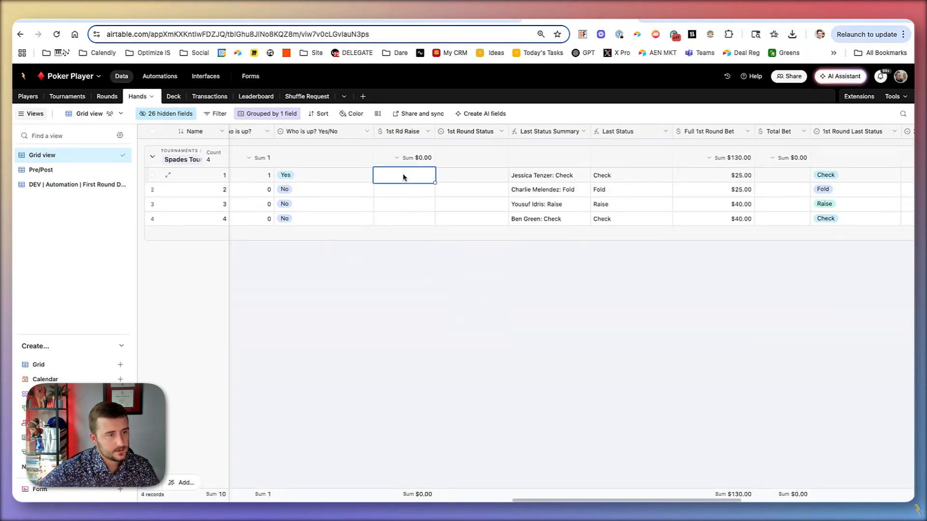
type("50")
double_click(441, 175)
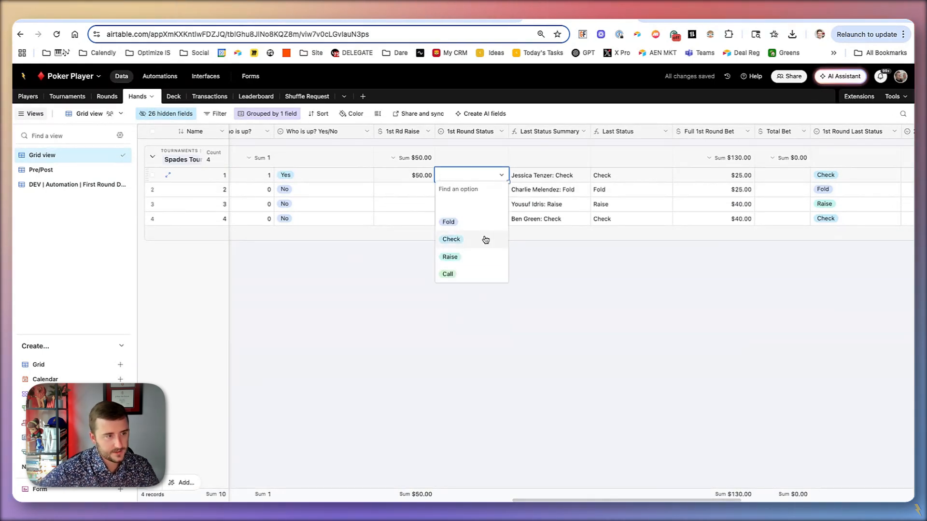
left_click(492, 259)
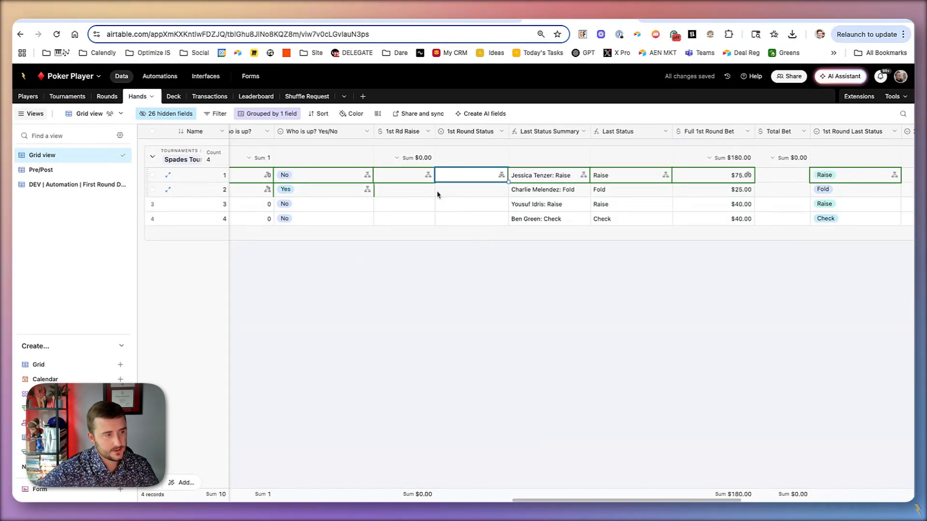
Examine folded hand 2's Fold and turn fields in the Grid view and check the DEV | Automation | First Round Decision view.
left_click(313, 193)
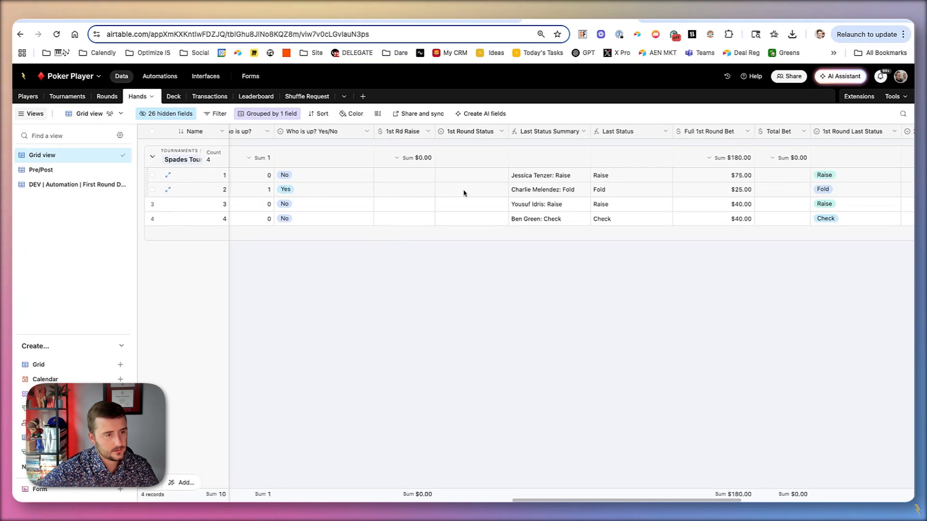
scroll(463, 193, "left", 15)
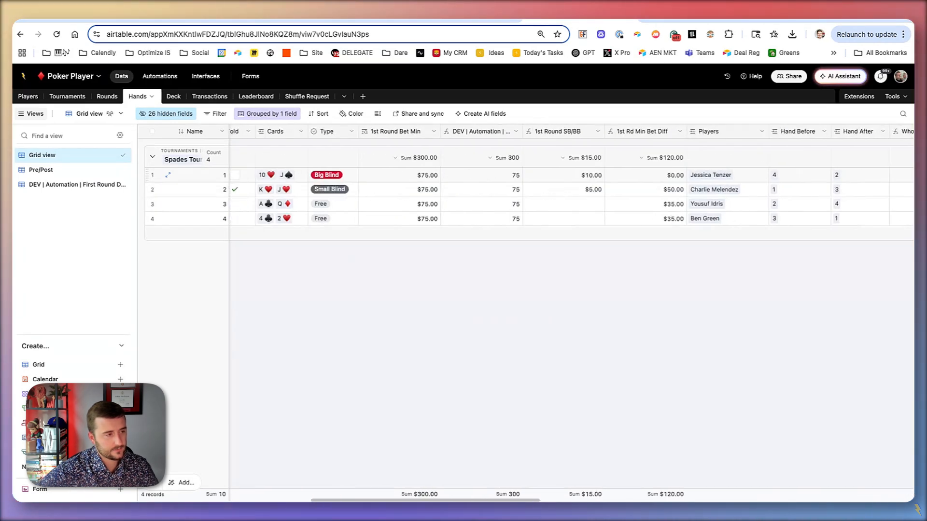
scroll(571, 314, "right", 15)
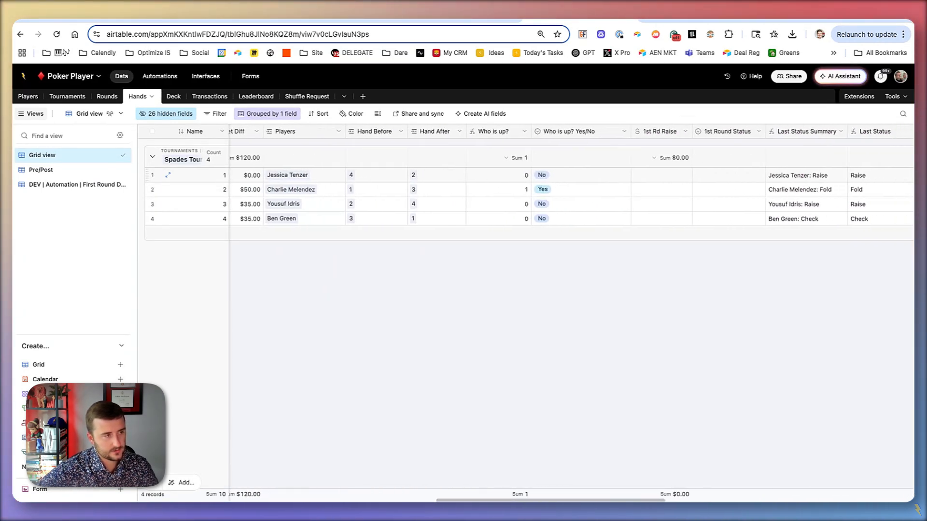
left_click(82, 184)
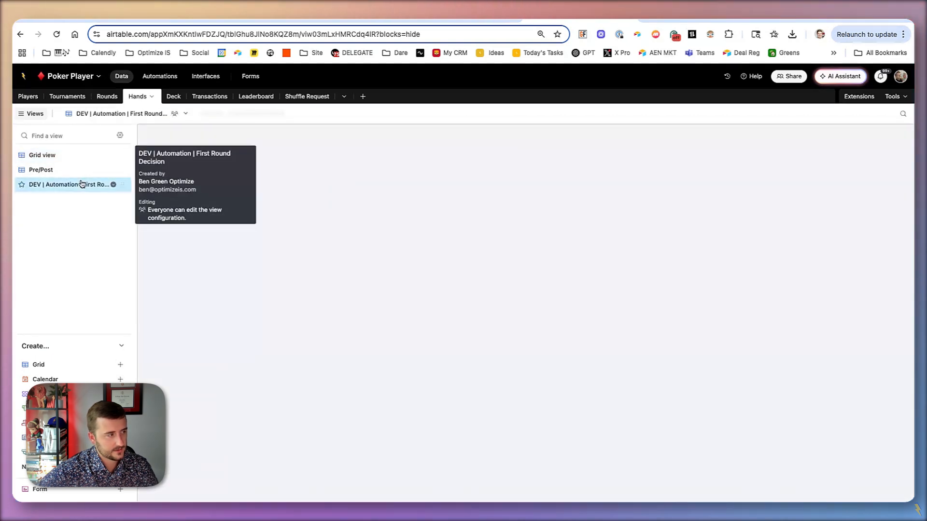
left_click(69, 154)
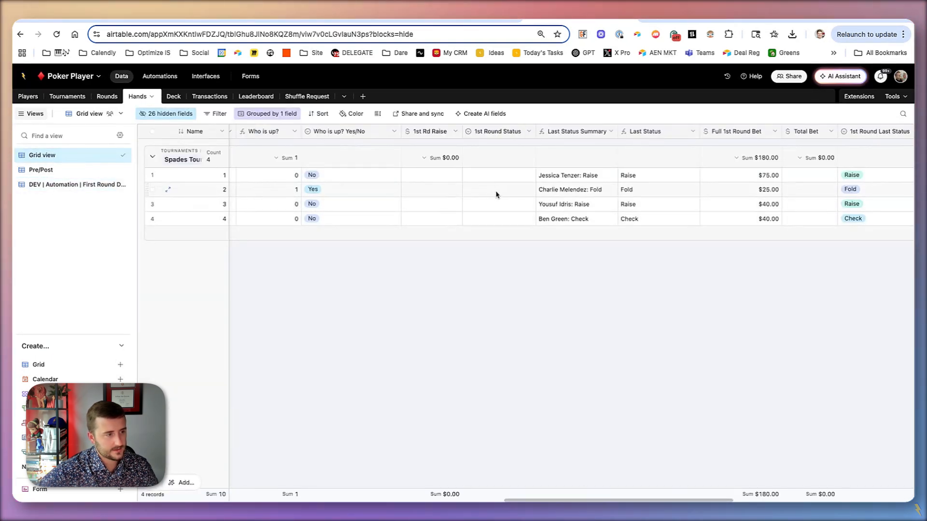
Add an "or Fold is checked" condition to the Fold branch of the 1st Round: Decision automation and apply the update.
left_click(159, 76)
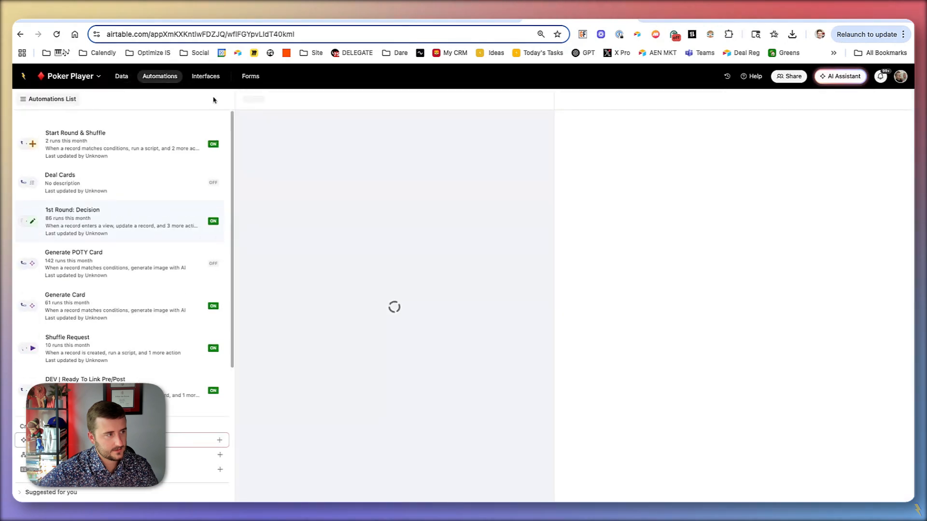
left_click(436, 326)
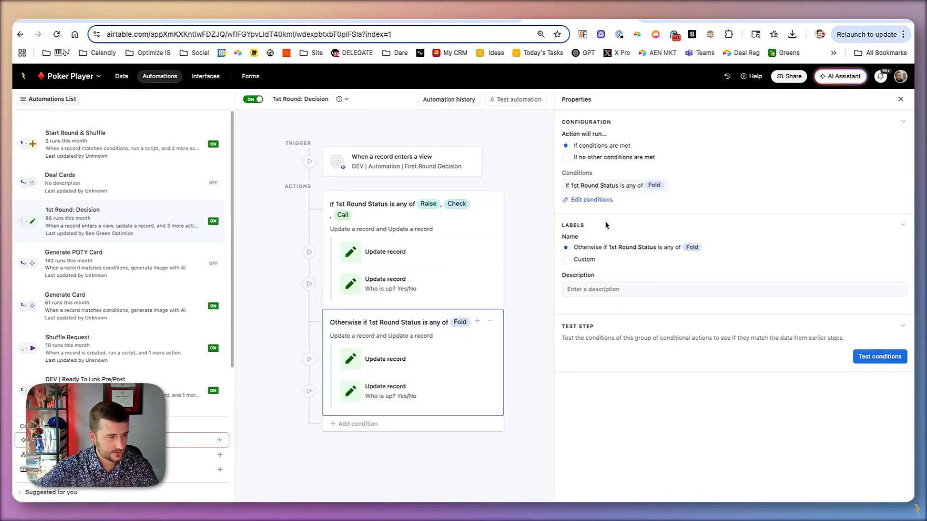
left_click(593, 200)
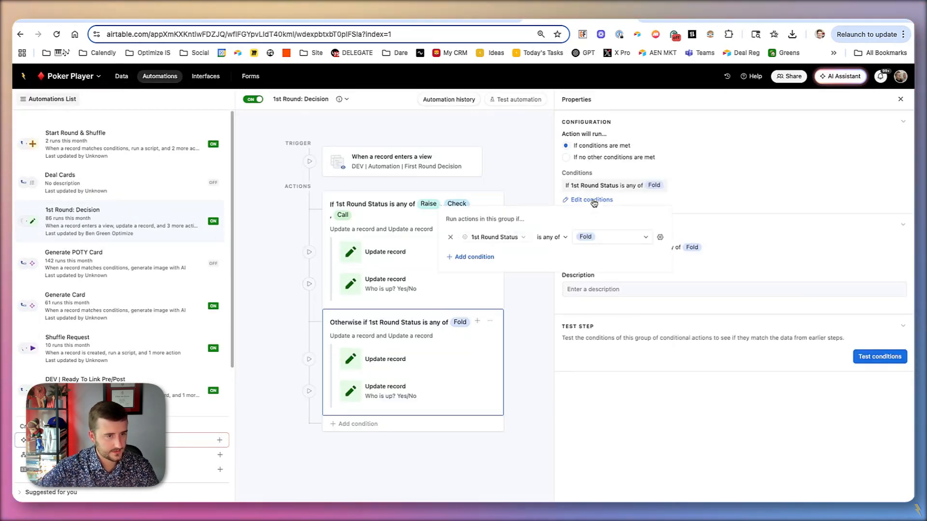
left_click(453, 257)
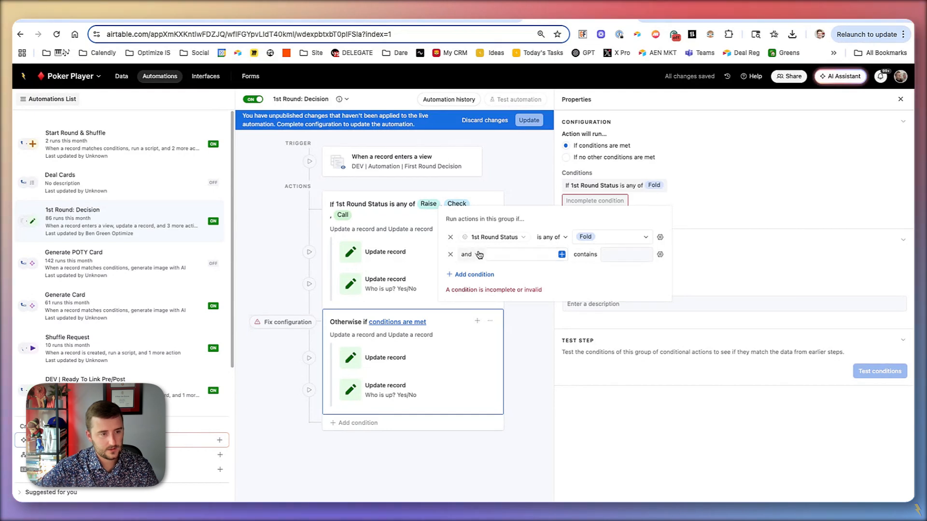
left_click(464, 286)
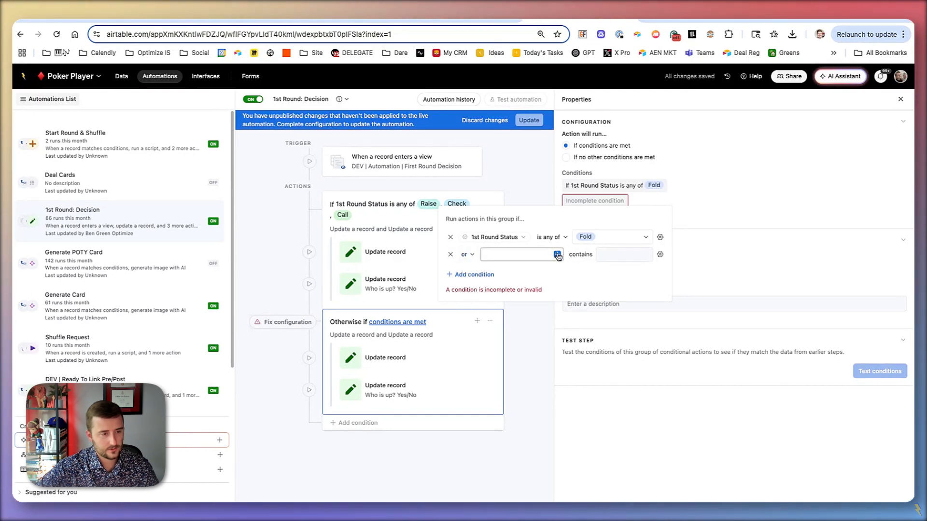
left_click(558, 255)
type("fold")
left_click(464, 315)
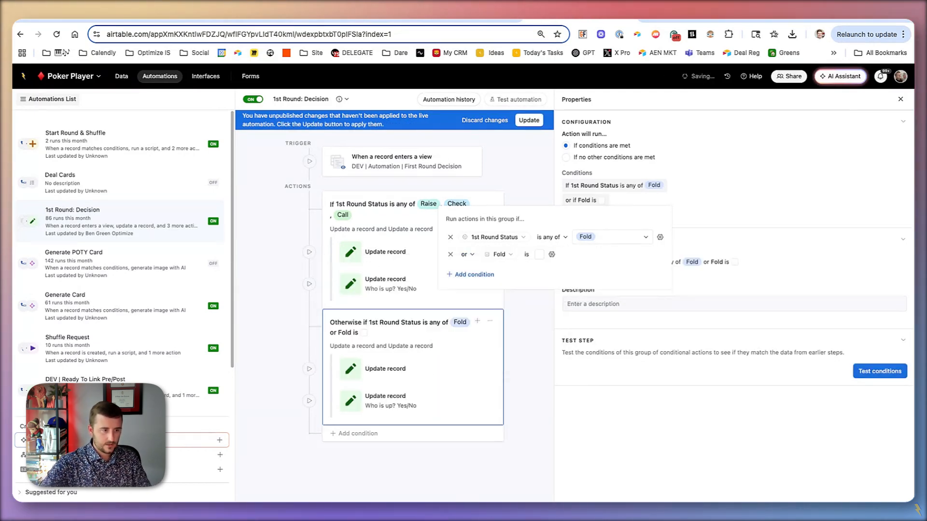
left_click(538, 255)
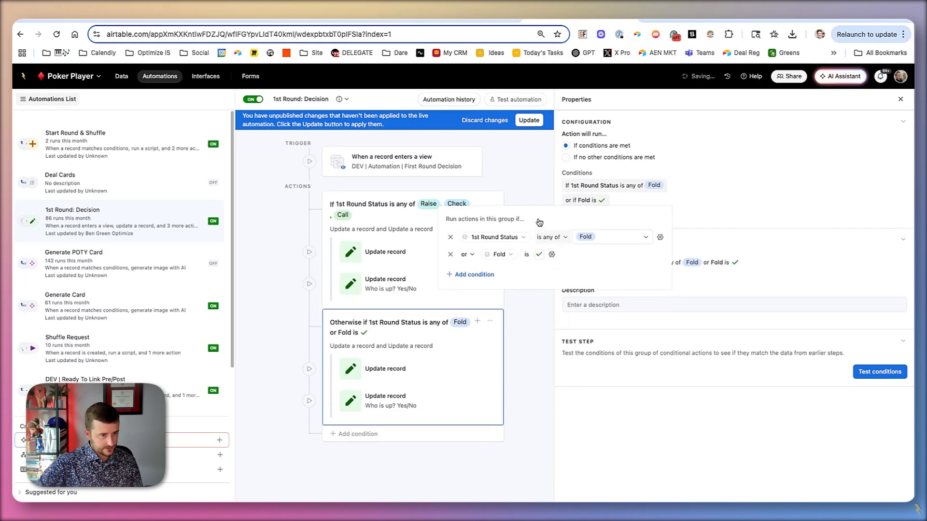
left_click(538, 124)
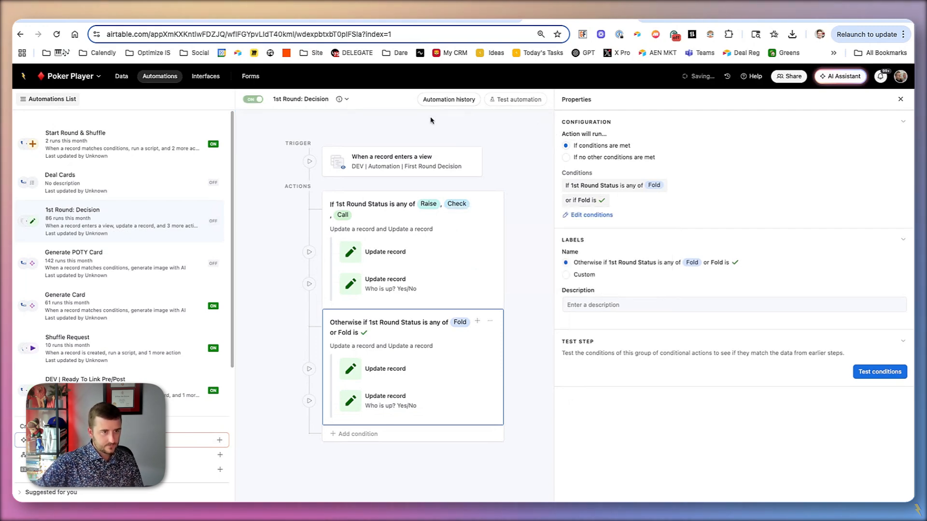
Retrigger hand 2 in the Hands table by switching its Who is up? Yes/No to No and back to Yes.
left_click(121, 75)
scroll(434, 201, "right", 2)
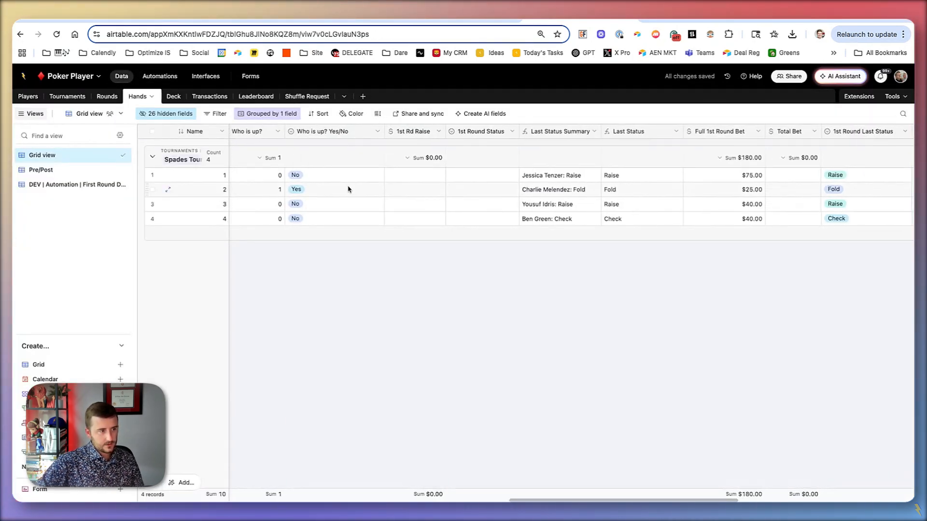
double_click(348, 190)
left_click(352, 234)
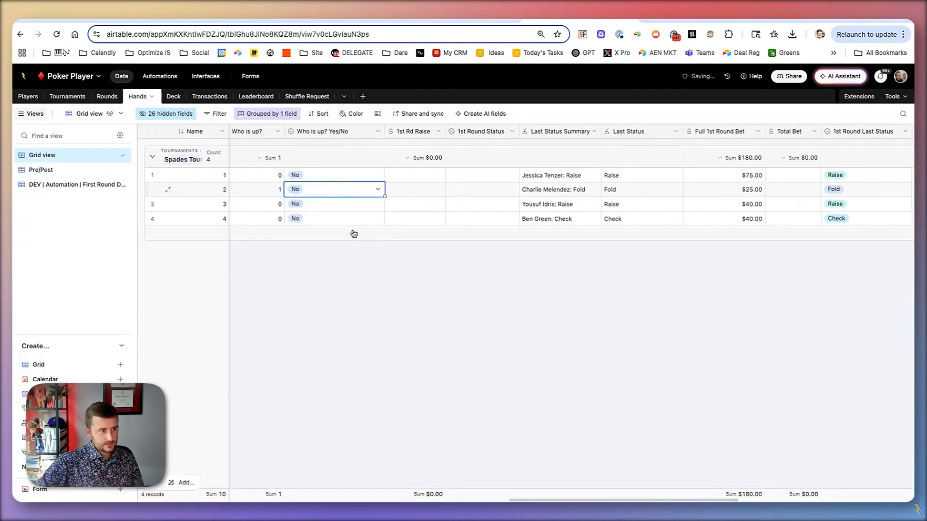
left_click(338, 193)
left_click(357, 258)
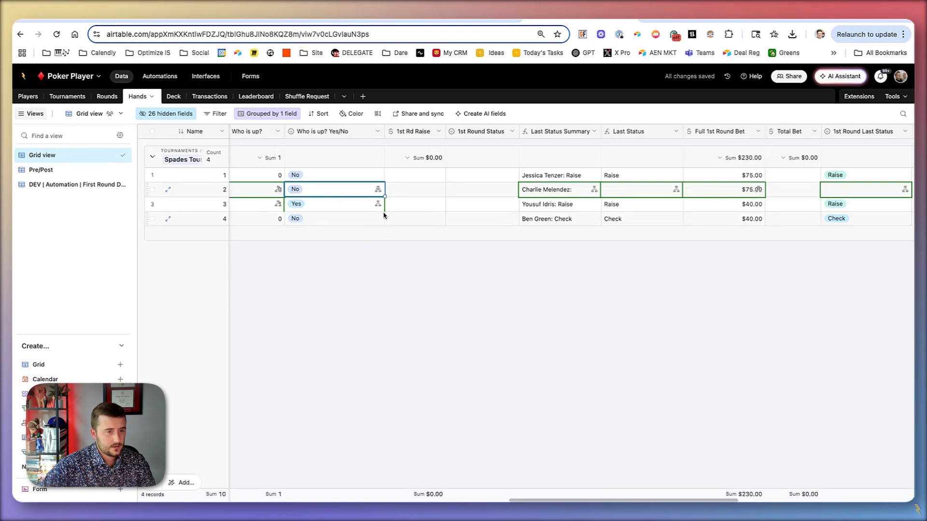
Enter a 1st Rd Raise of 100 for hand 3 and set its 1st Round Status to Raise.
left_click(434, 207)
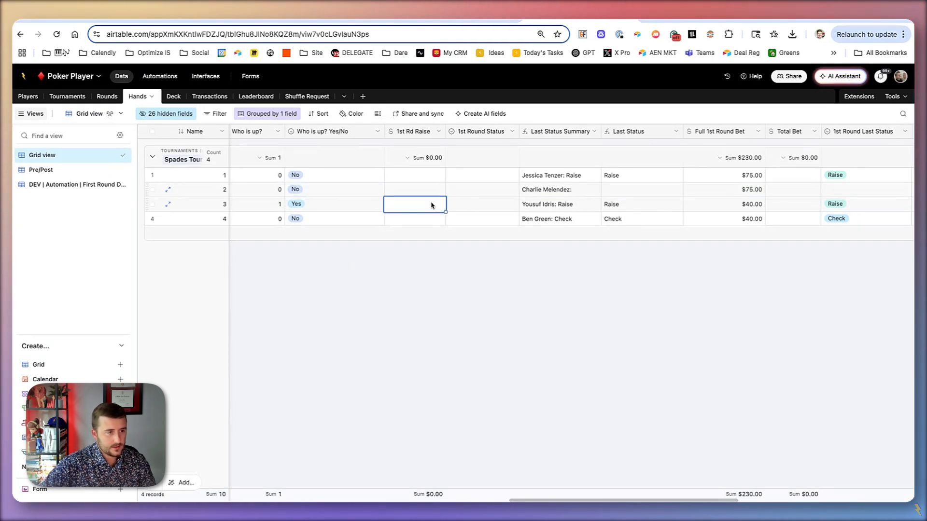
type("100")
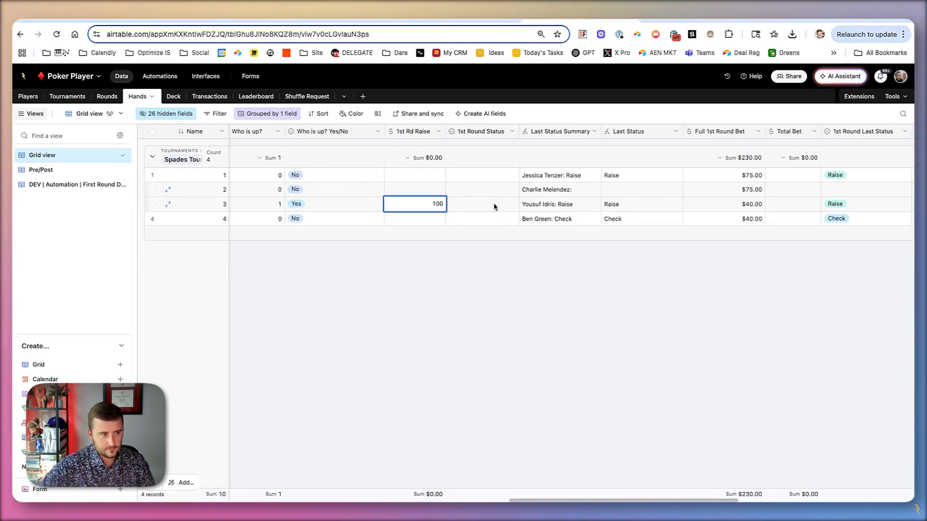
double_click(494, 207)
left_click(478, 285)
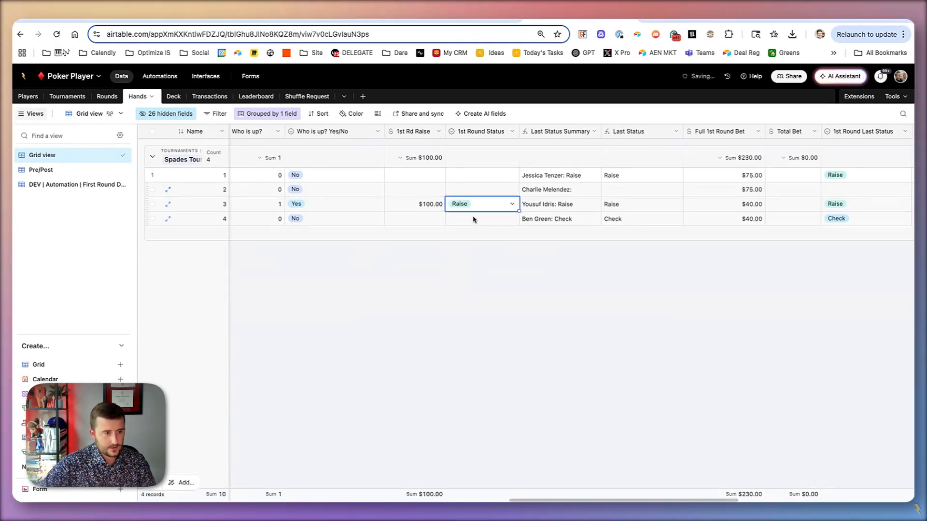
Set 1st Round Status to Check for hand 4 and hand 1.
double_click(473, 220)
left_click(472, 286)
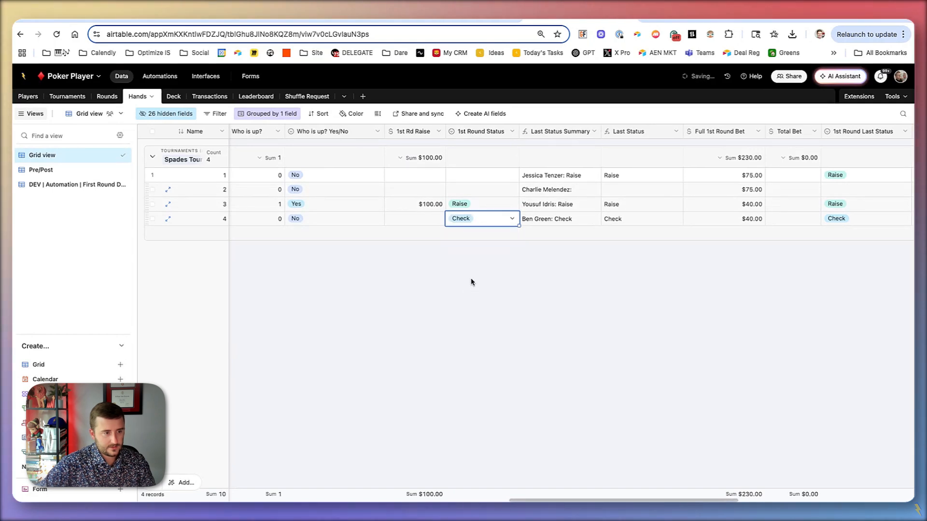
double_click(457, 174)
left_click(502, 240)
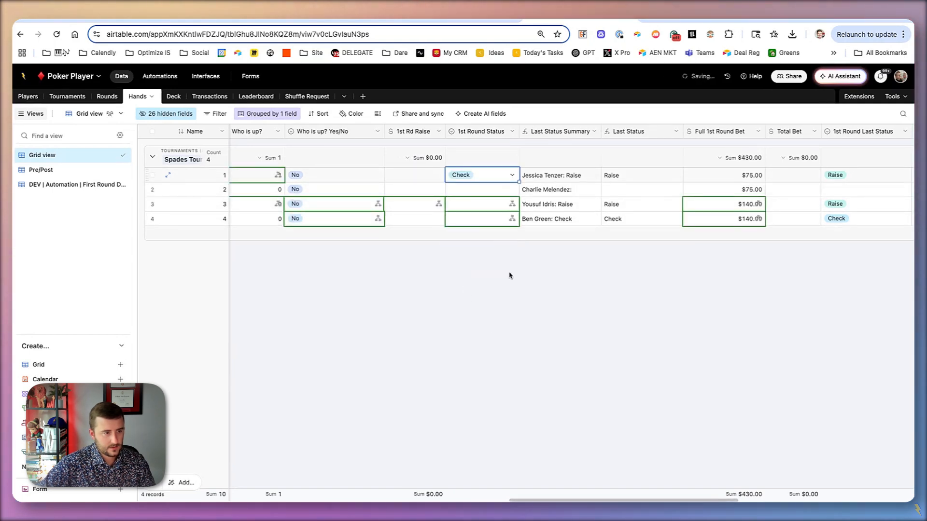
Set Who is up? Yes/No to Yes for hand 3 in the Hands table.
left_click(509, 275)
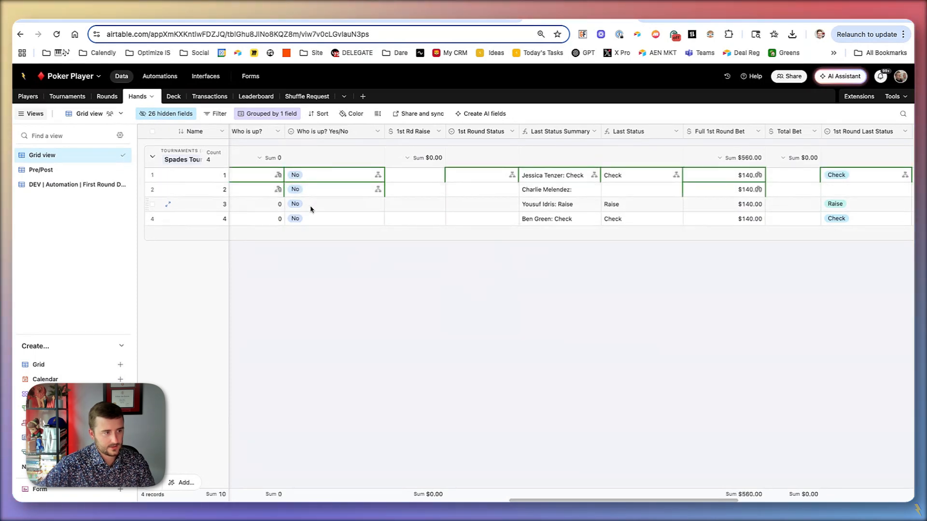
left_click(310, 209)
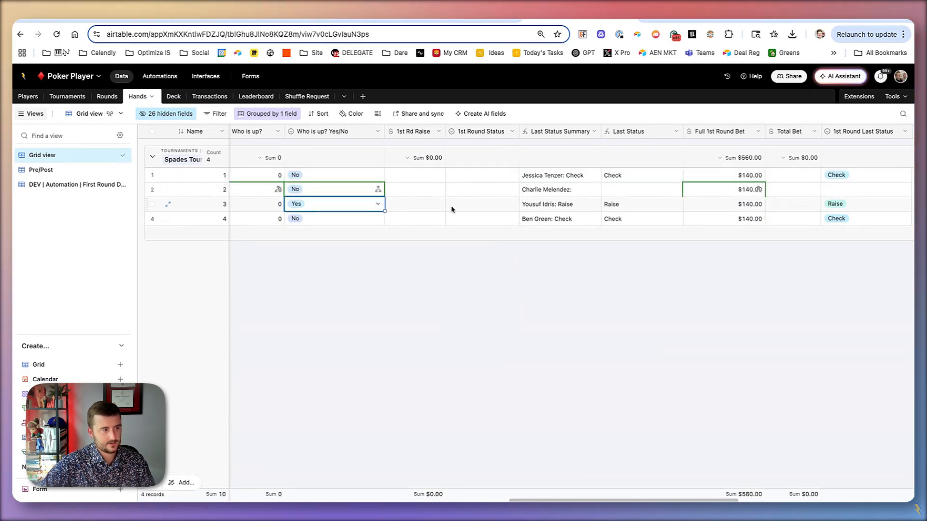
left_click(474, 377)
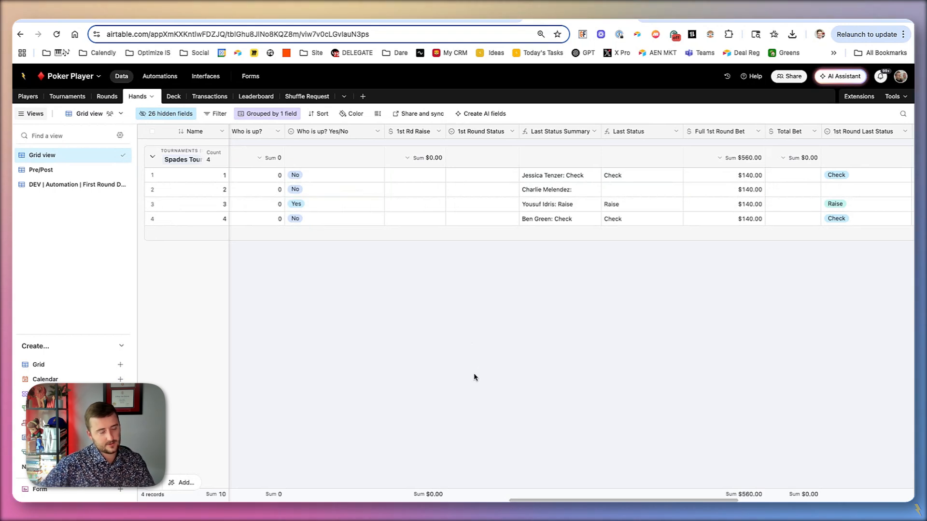
Examine the Hand Before and Hand After columns against the turn flags, last statuses and 1st round bets of all four hands.
scroll(466, 346, "left", 5)
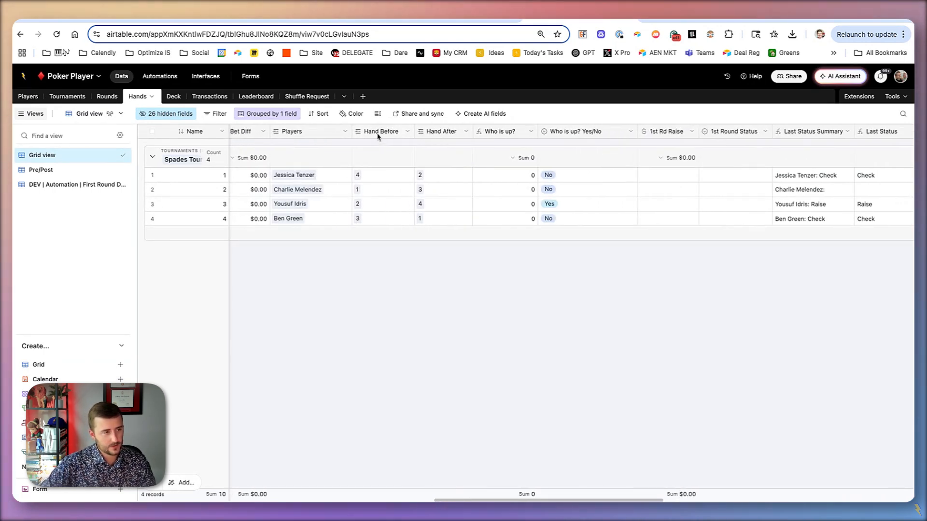
left_click(378, 136)
left_click(433, 133)
left_click(379, 133)
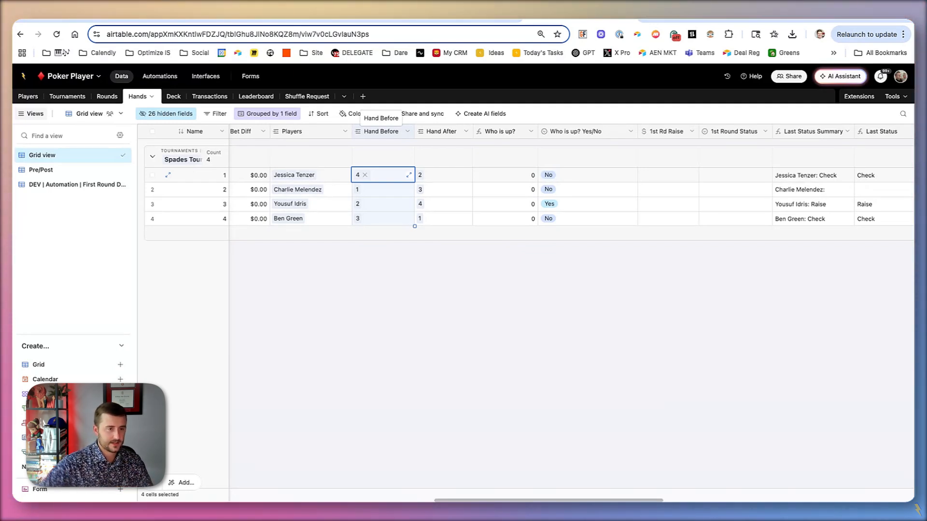
scroll(615, 294, "right", 8)
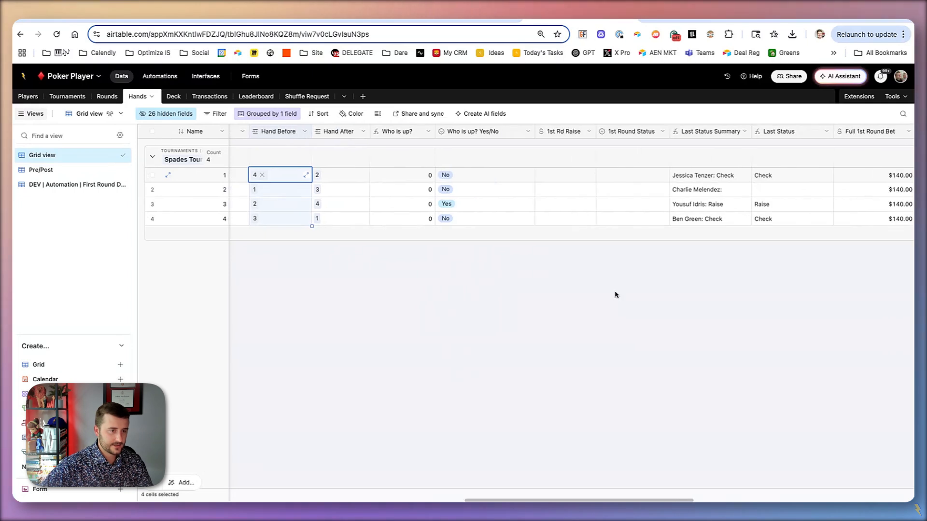
scroll(615, 294, "right", 3)
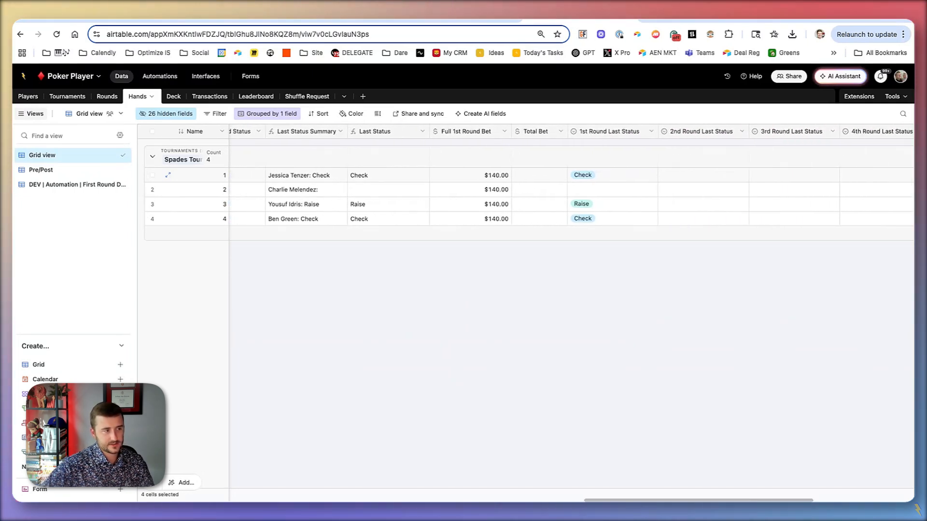
scroll(570, 193, "left", 15)
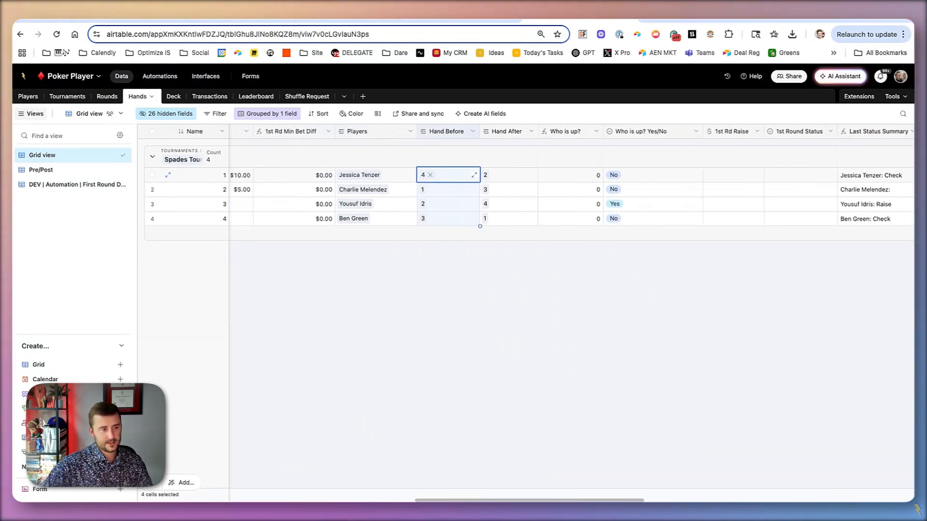
left_click(504, 136)
left_click(467, 135)
left_click(494, 135)
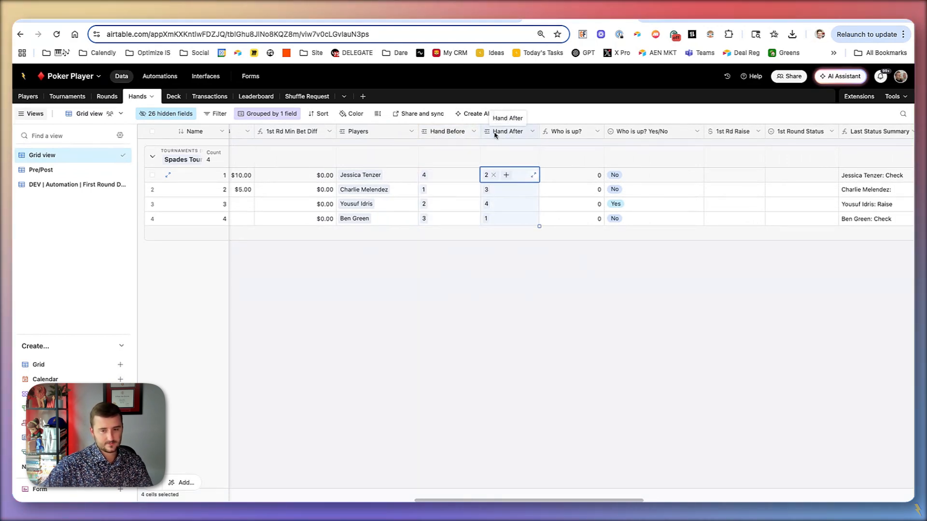